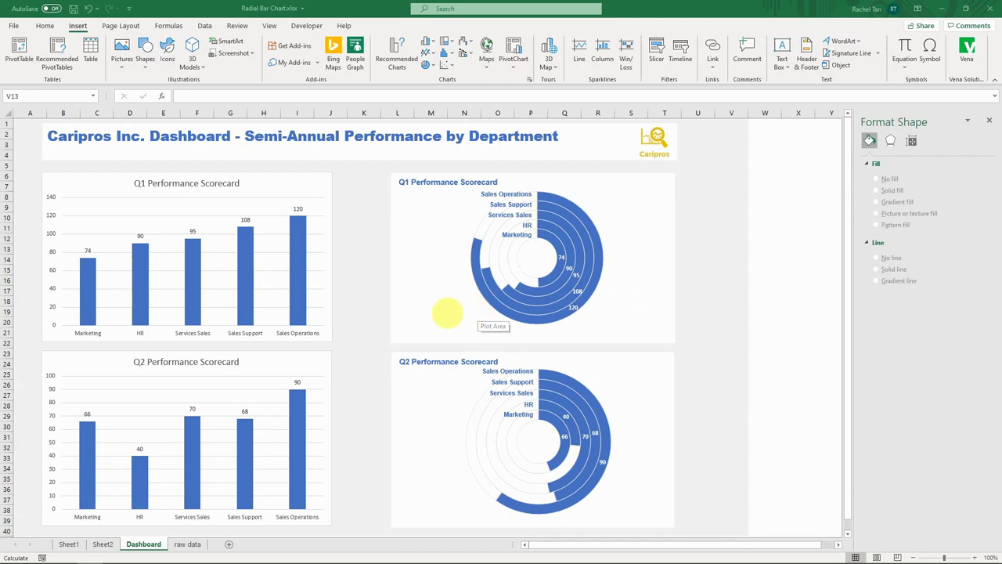
Look over the finished Q1 and Q2 radial scorecard charts on the Dashboard sheet.
mouse_move(492, 291)
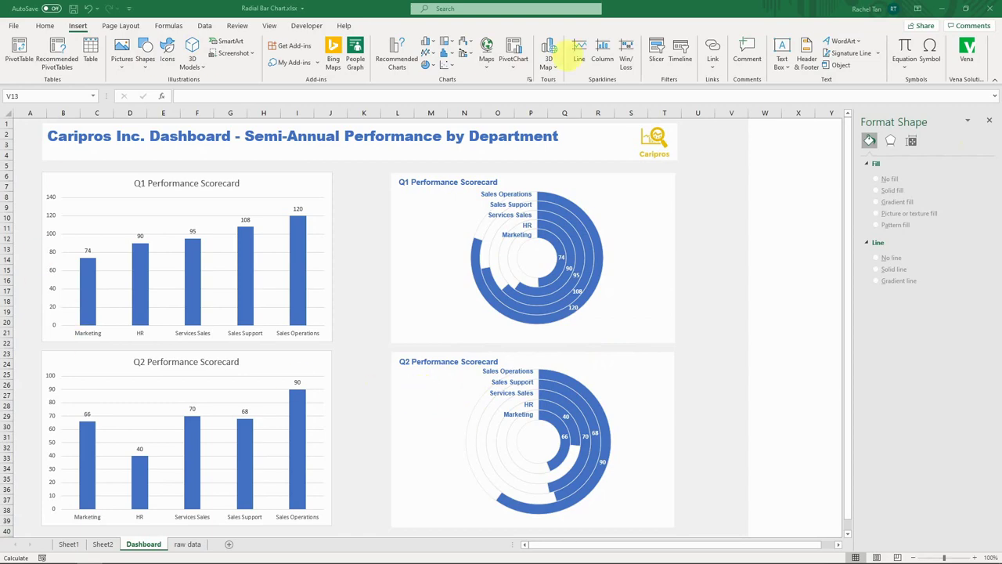
On the raw data sheet, insert a clustered column chart of the Q1 table C3:D8.
click(188, 544)
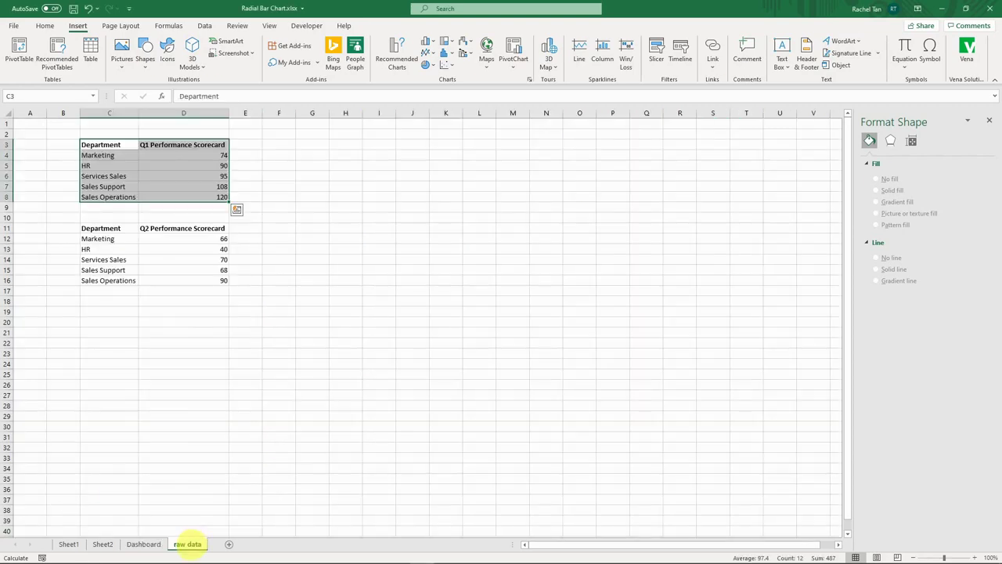
click(179, 163)
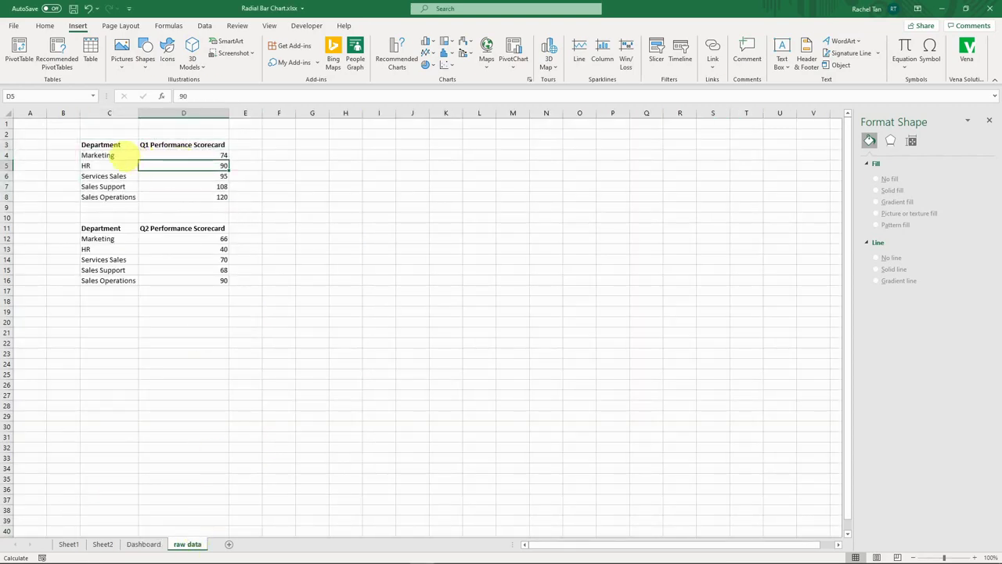
drag(123, 154, 125, 197)
drag(159, 155, 193, 279)
click(122, 145)
drag(128, 149, 161, 196)
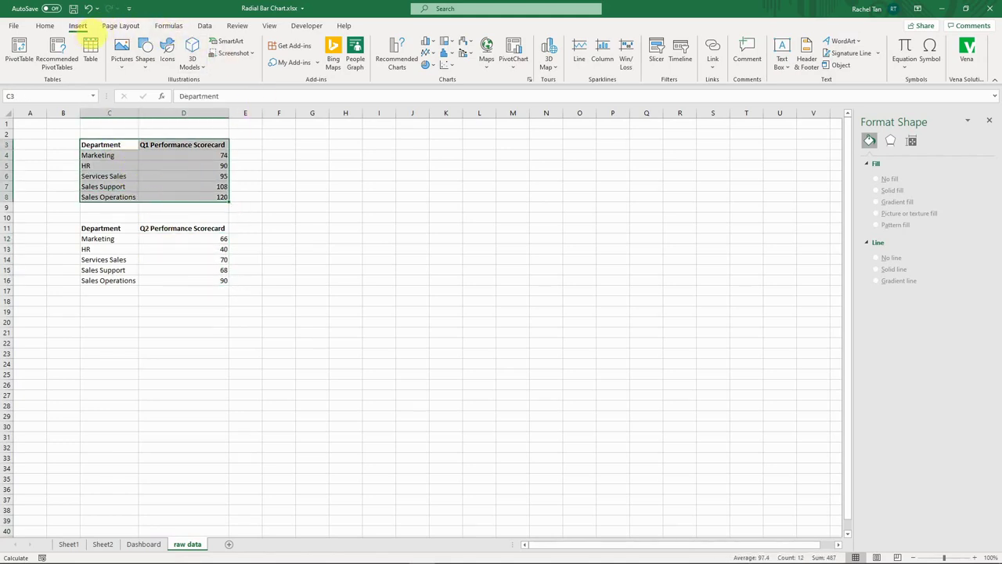
click(427, 41)
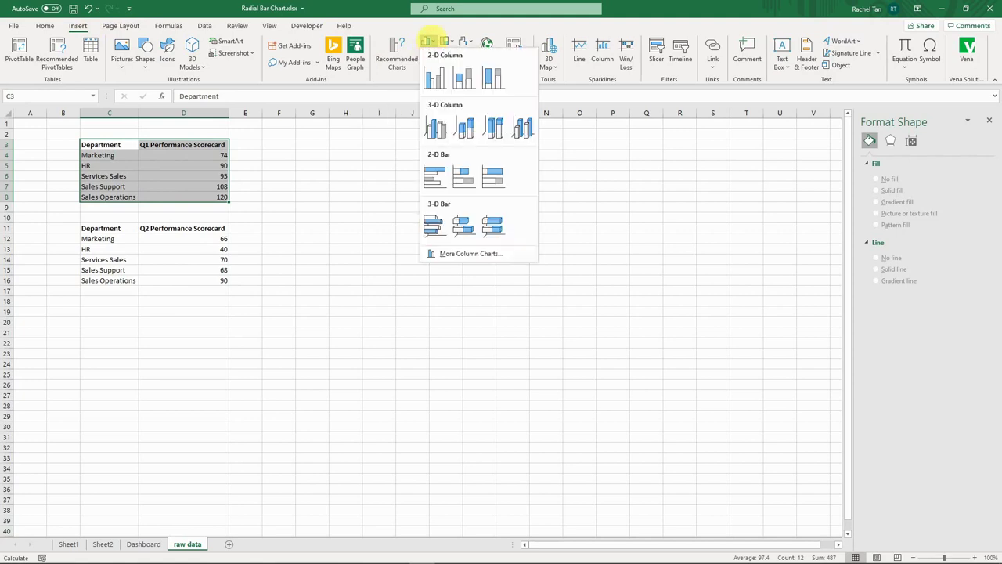
click(430, 75)
Move the Q1 column chart below the data tables, shrink it, and return to the Dashboard.
drag(456, 259, 347, 248)
key(ctrl+z)
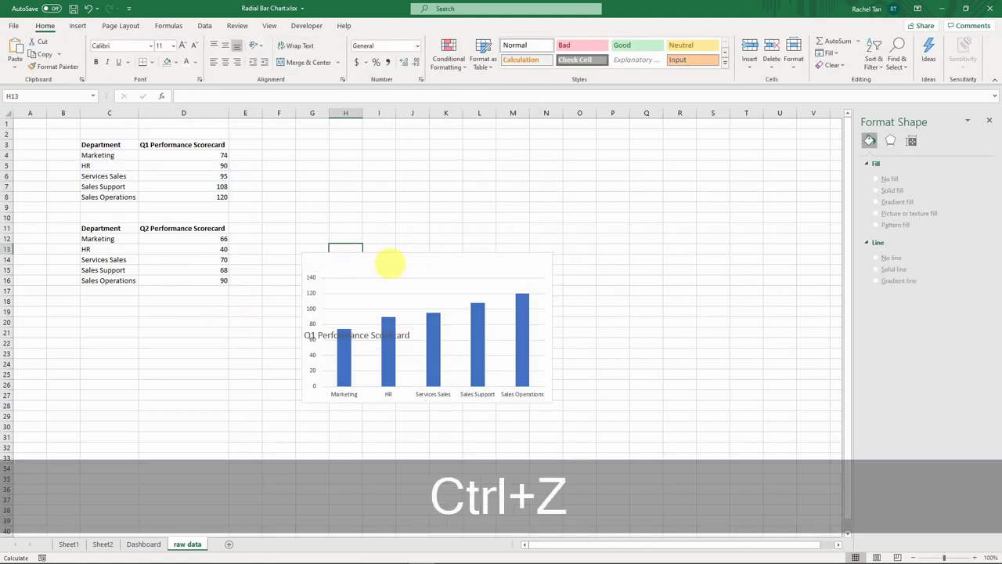
drag(415, 251, 175, 332)
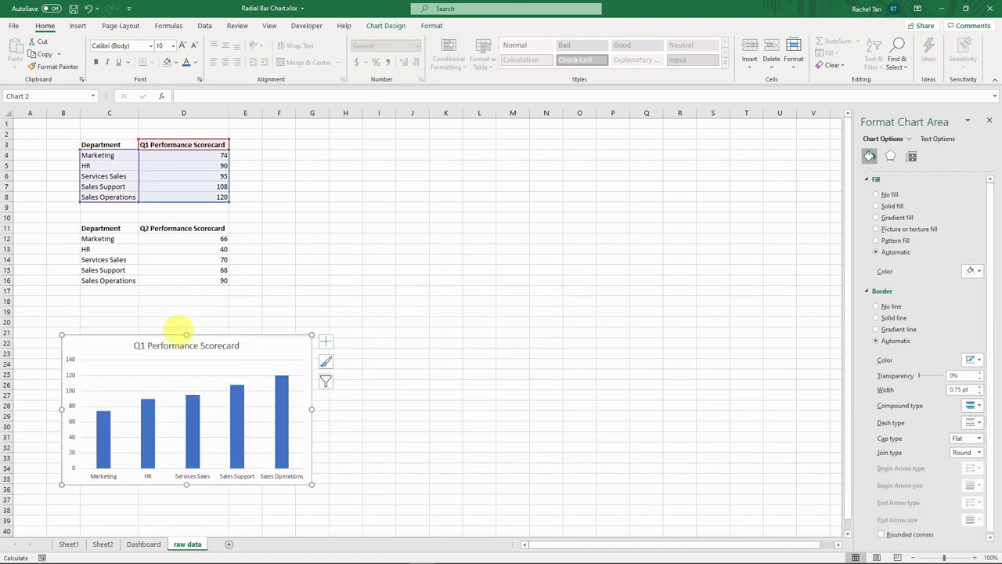
drag(238, 338, 193, 335)
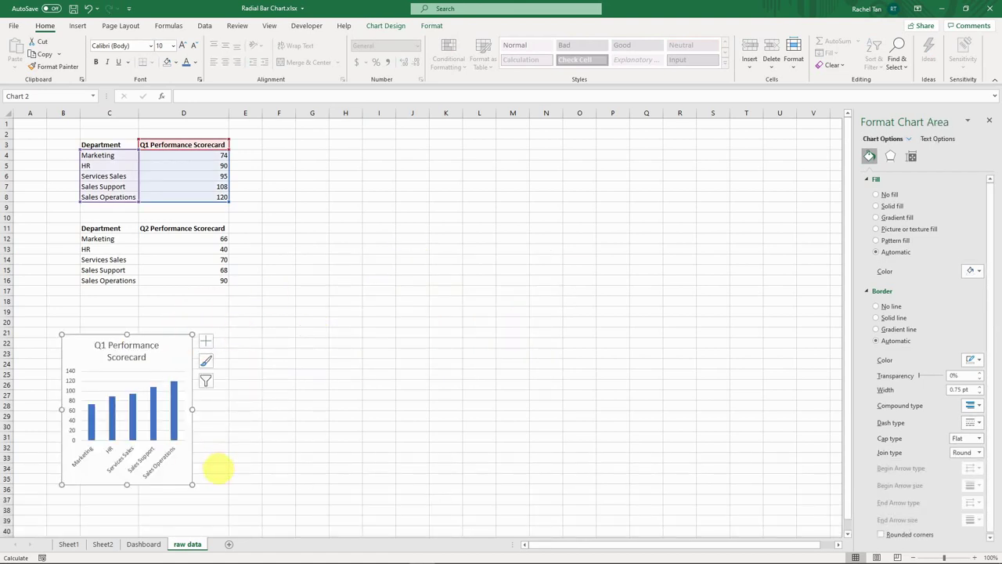
drag(192, 484, 186, 462)
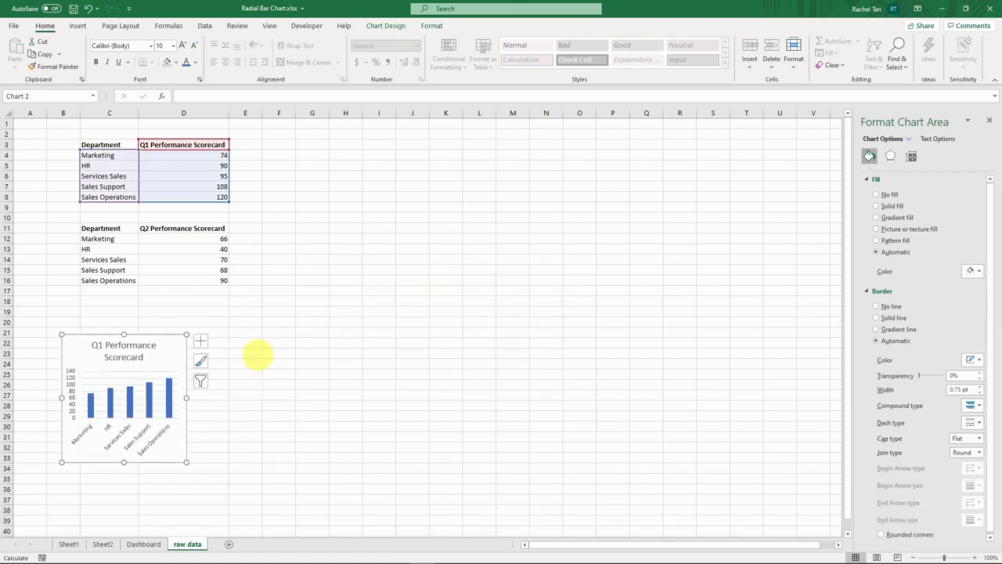
click(155, 542)
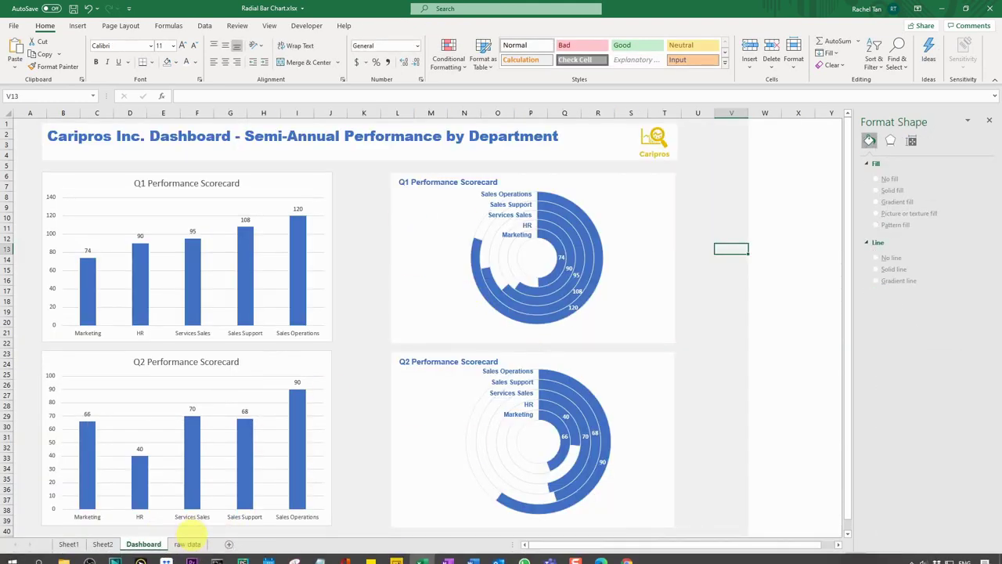
Add a 'helper' column in E3:E8 with =150-D4 filled down beside the Q1 scores.
click(187, 544)
click(246, 153)
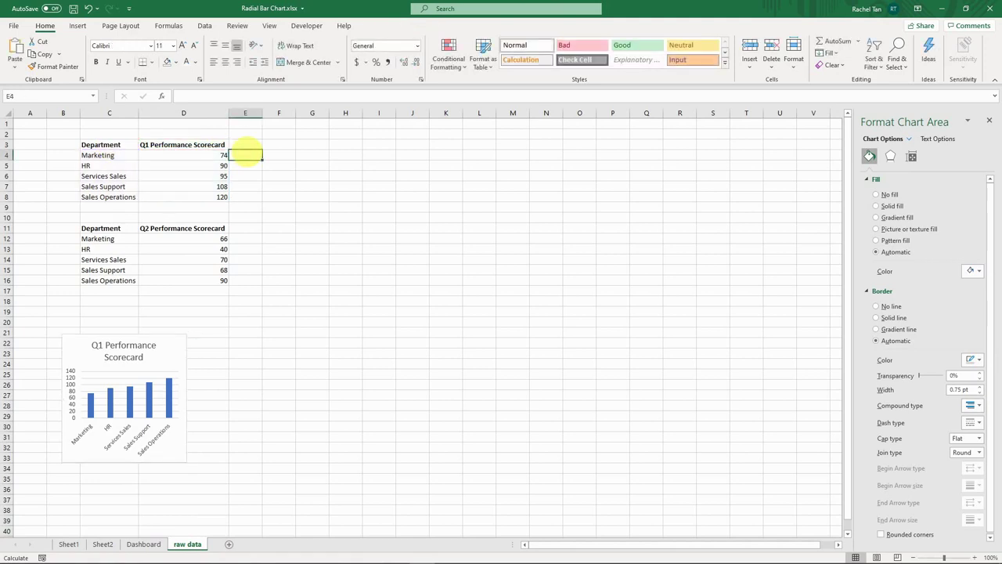
click(248, 145)
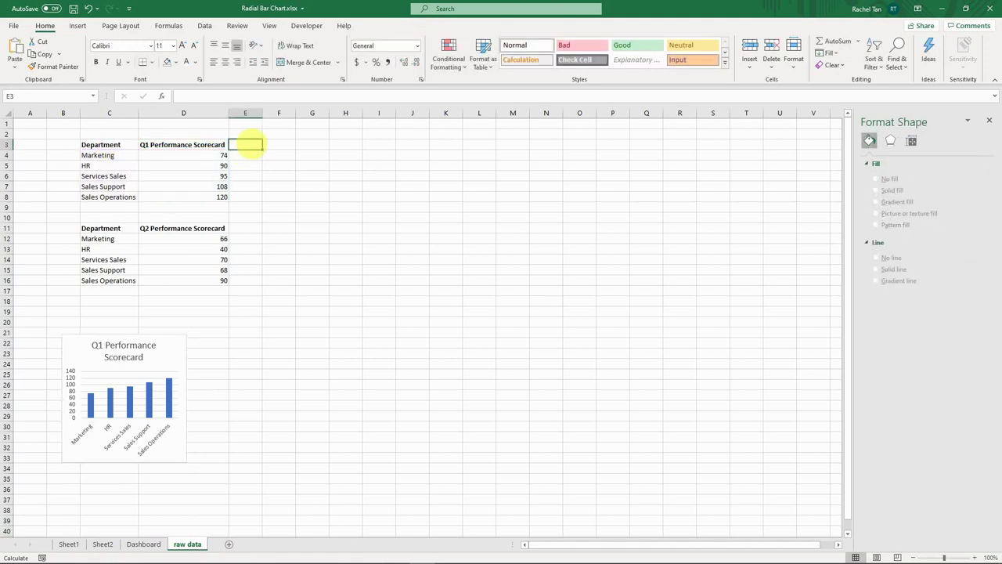
text(helper)
key(Return)
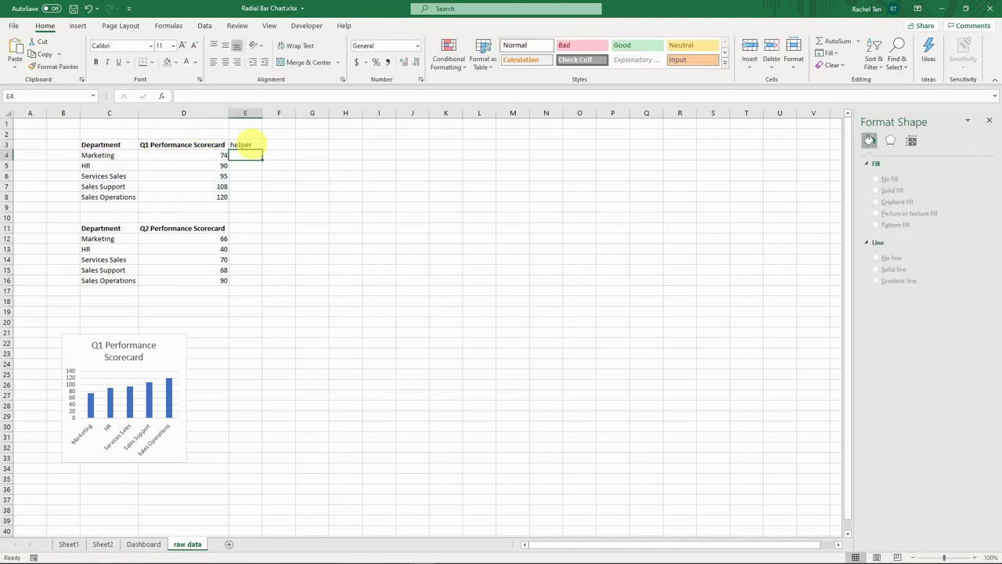
text(=150-)
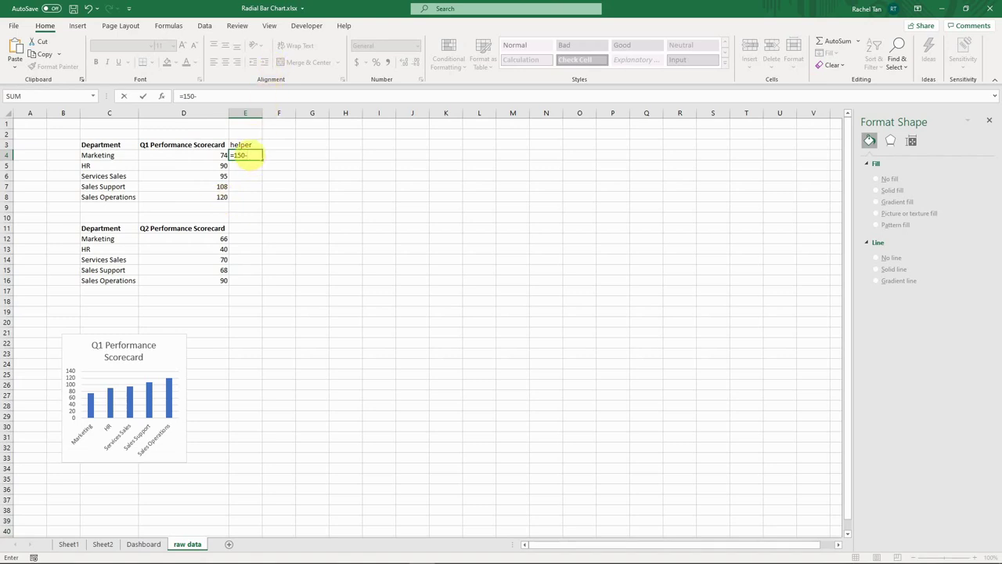
click(216, 157)
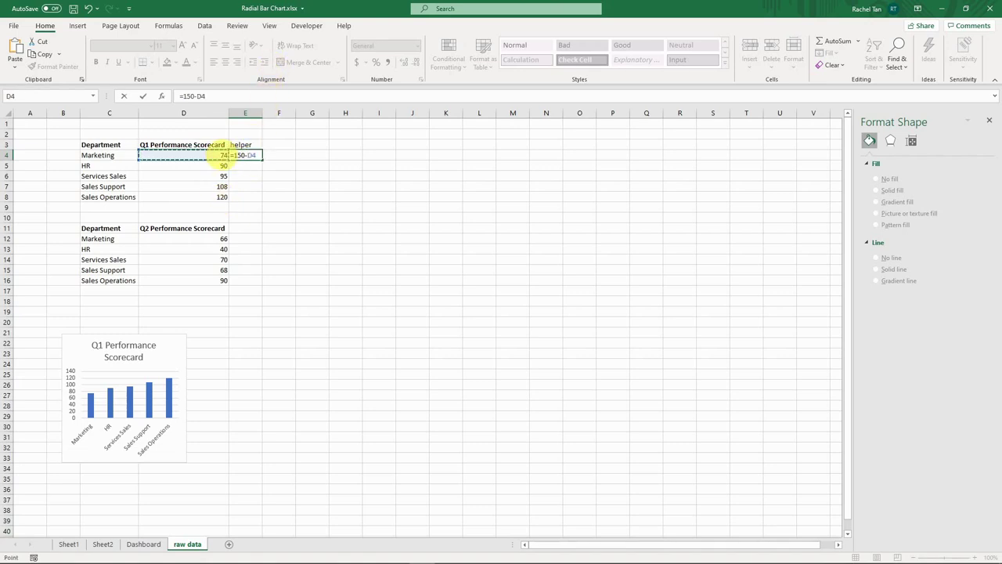
key(Return)
click(255, 154)
drag(263, 160, 264, 201)
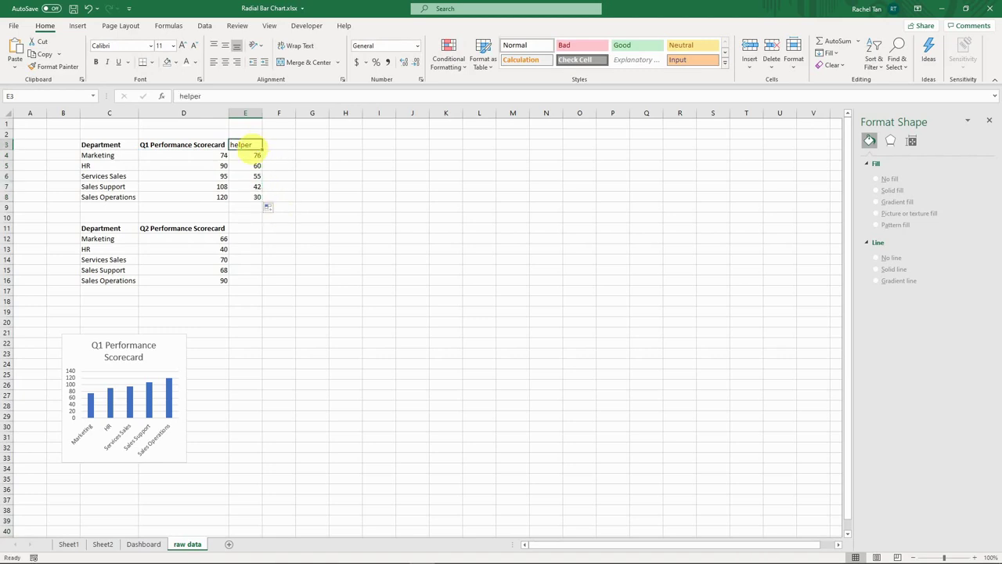
Copy the helper column to E11 beside the Q2 table and verify both helper formulas.
key(ctrl+z)
drag(241, 144, 251, 197)
key(ctrl+c)
click(241, 228)
key(ctrl+v)
key(Escape)
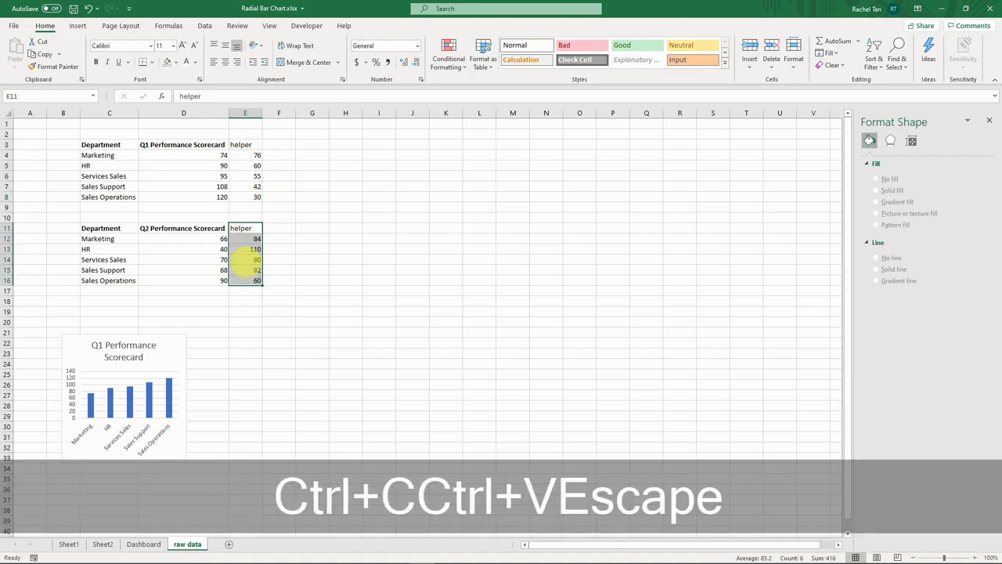
click(249, 259)
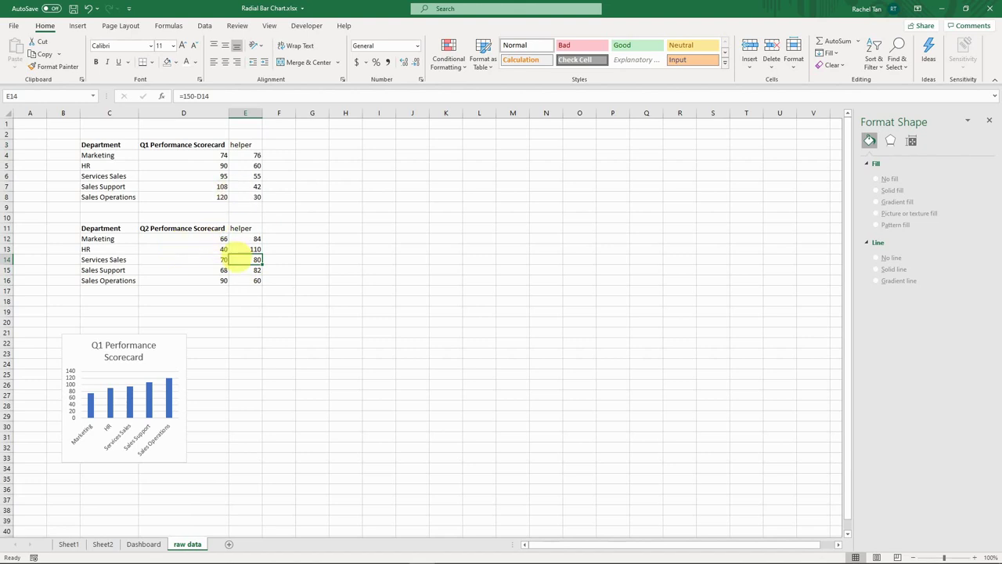
click(256, 155)
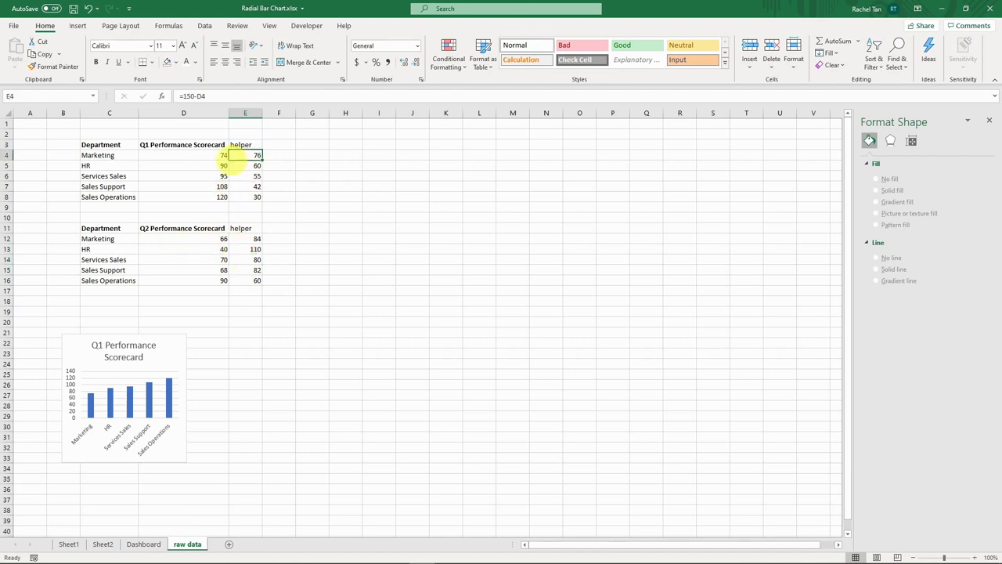
drag(129, 145, 236, 201)
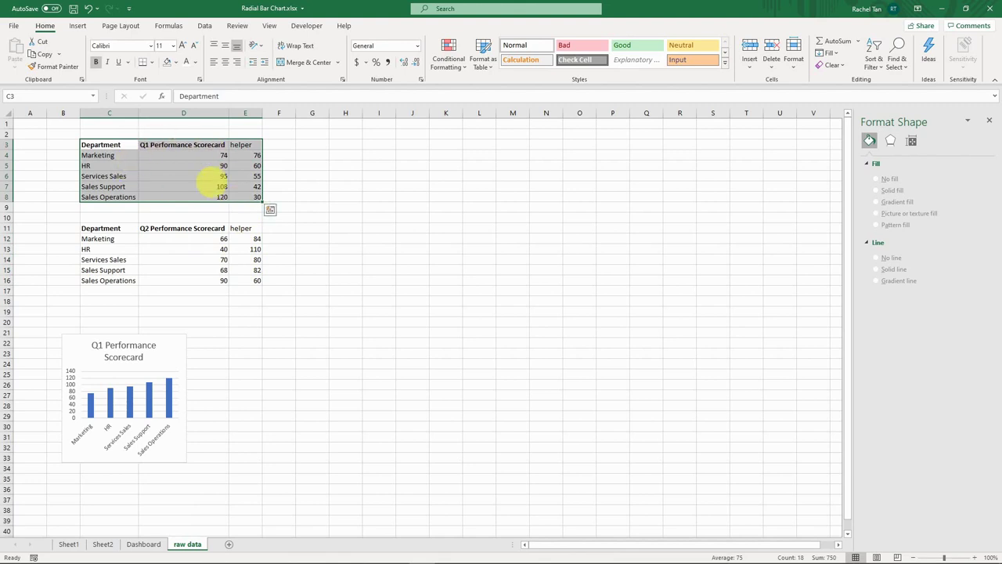
Choose a Doughnut chart under All Charts > Pie for the Q1 scores and helper values.
click(78, 25)
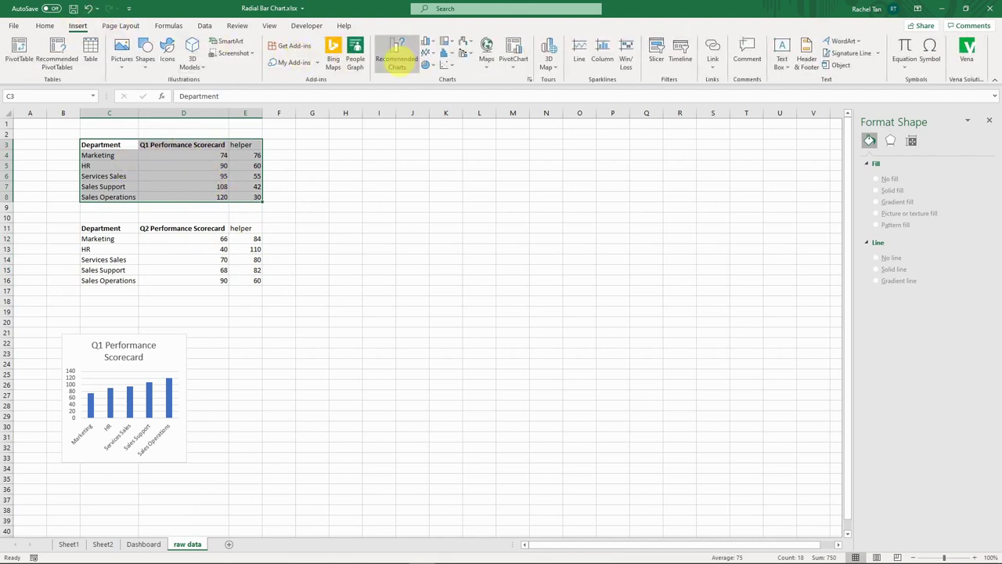
click(397, 63)
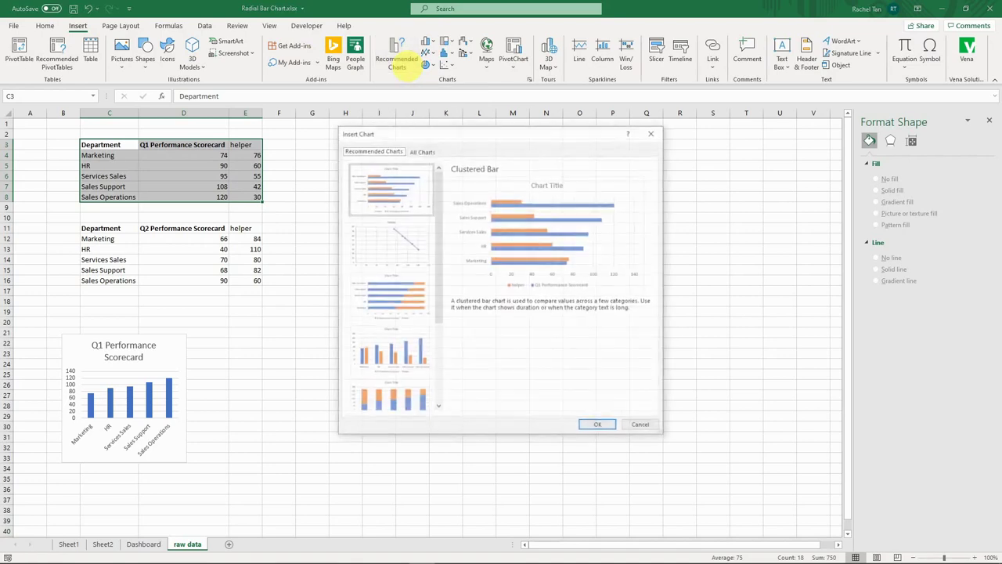
click(421, 149)
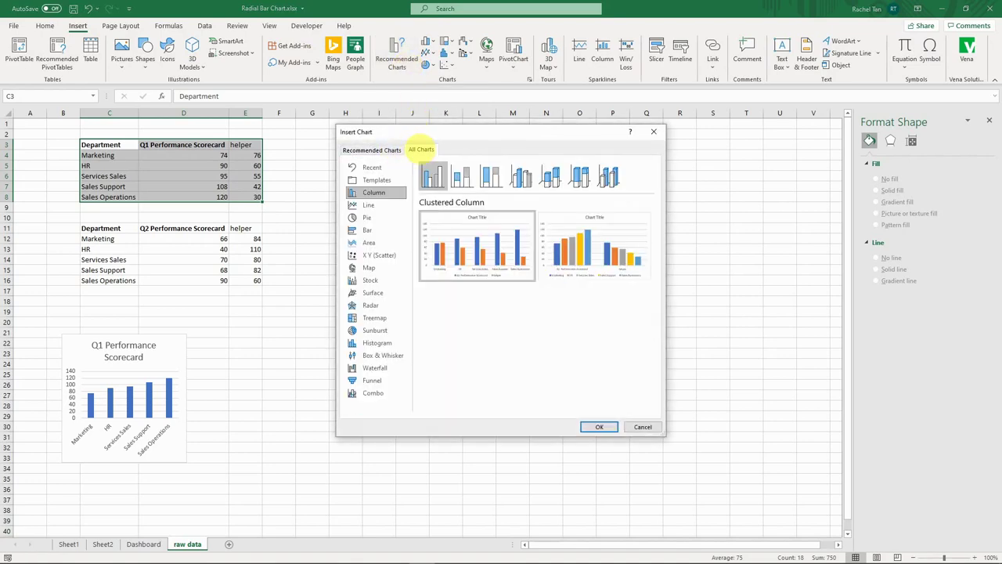
click(371, 218)
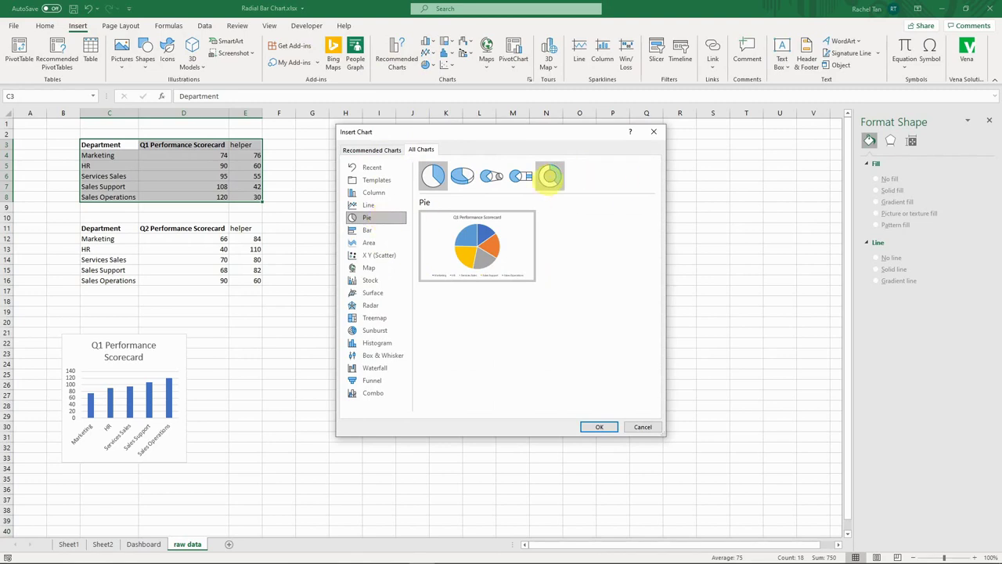
click(551, 175)
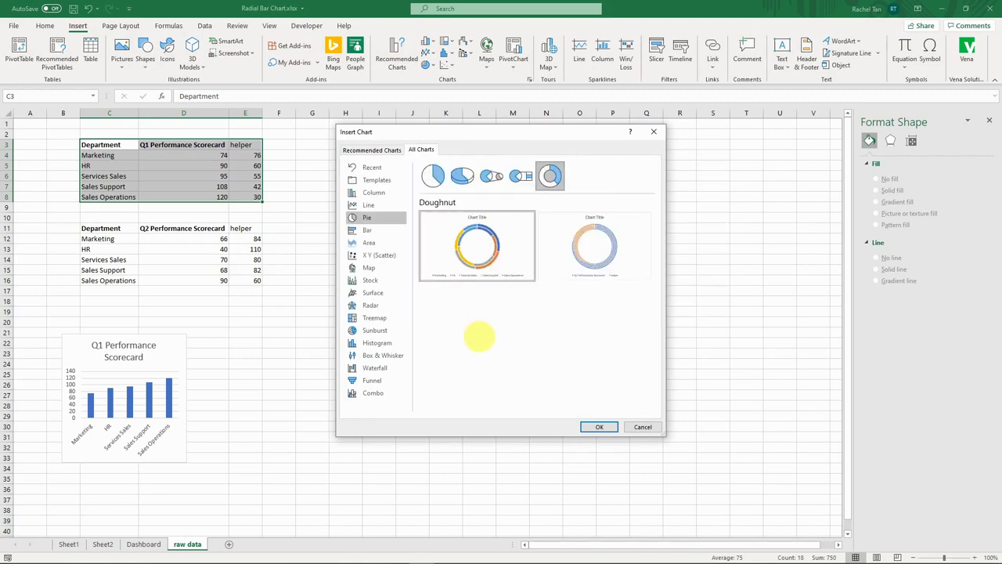
mouse_move(617, 267)
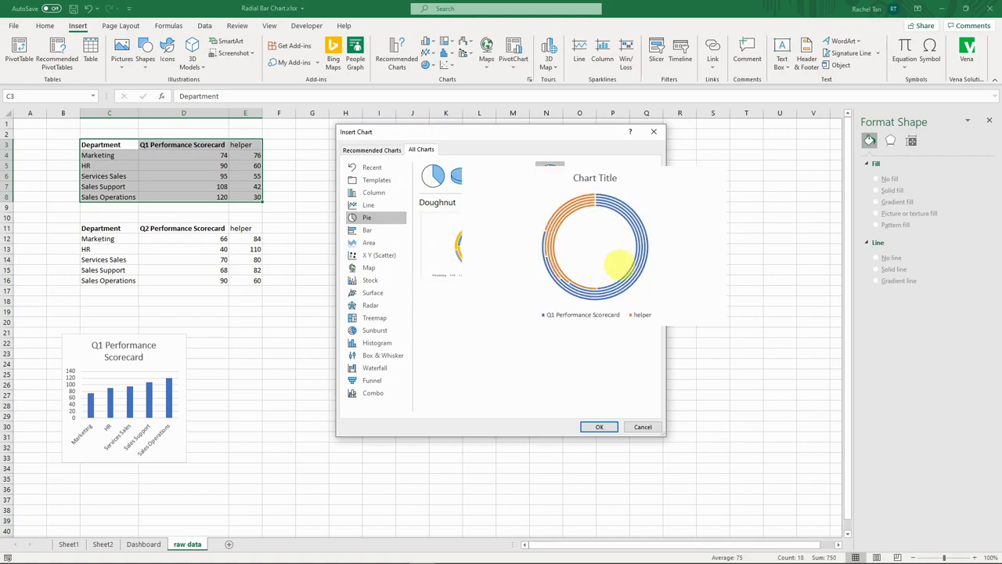
Insert the doughnut chart, then move it higher and enlarge it.
click(601, 427)
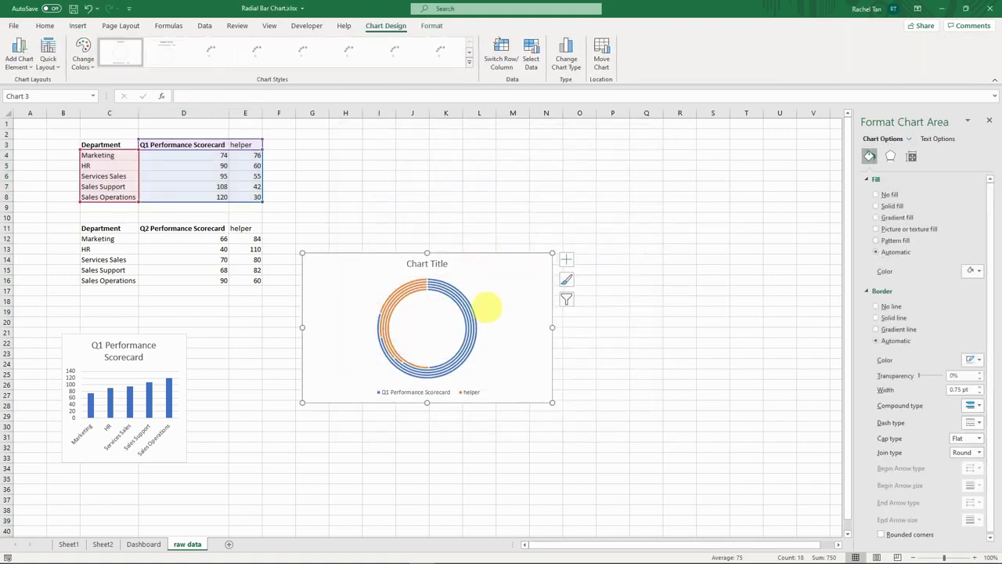
drag(487, 261, 496, 185)
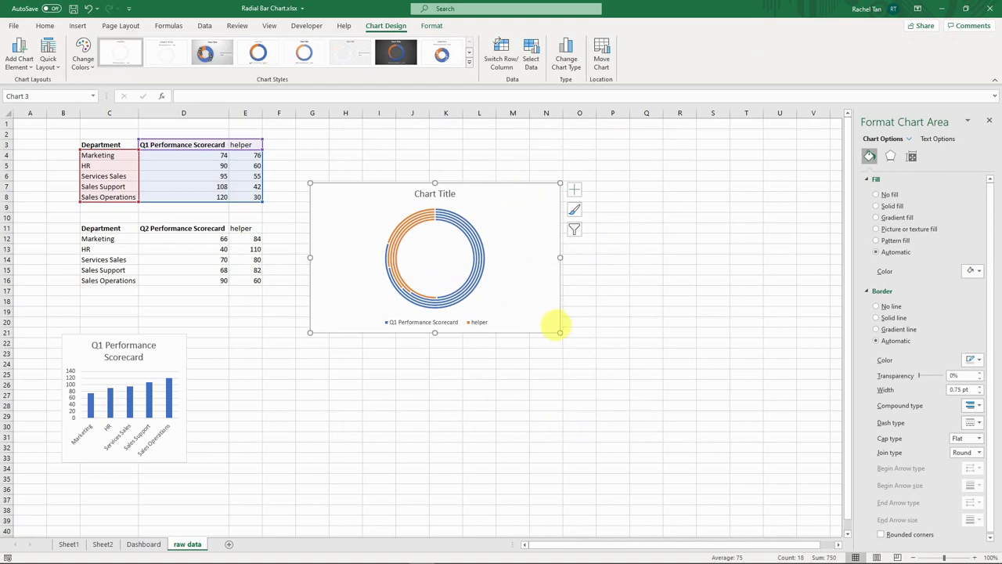
drag(560, 332, 717, 430)
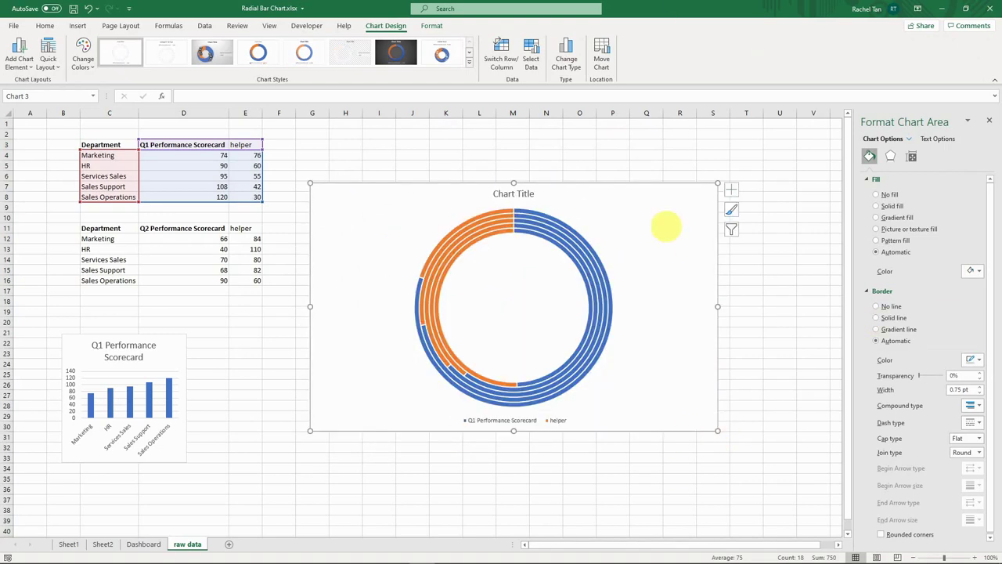
drag(562, 180, 552, 153)
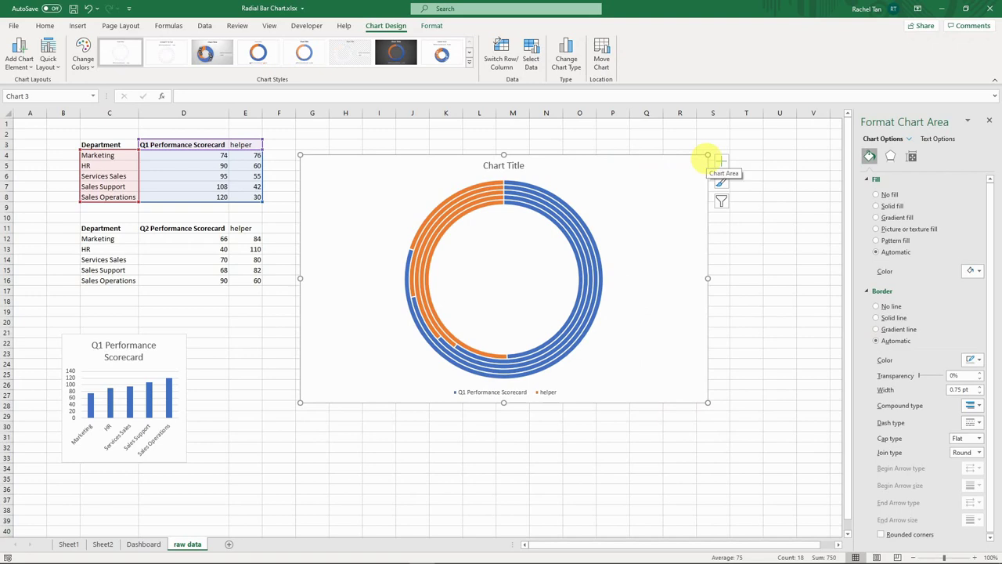
drag(707, 155, 709, 152)
Delete the doughnut's legend and select its ring data series for formatting.
click(503, 393)
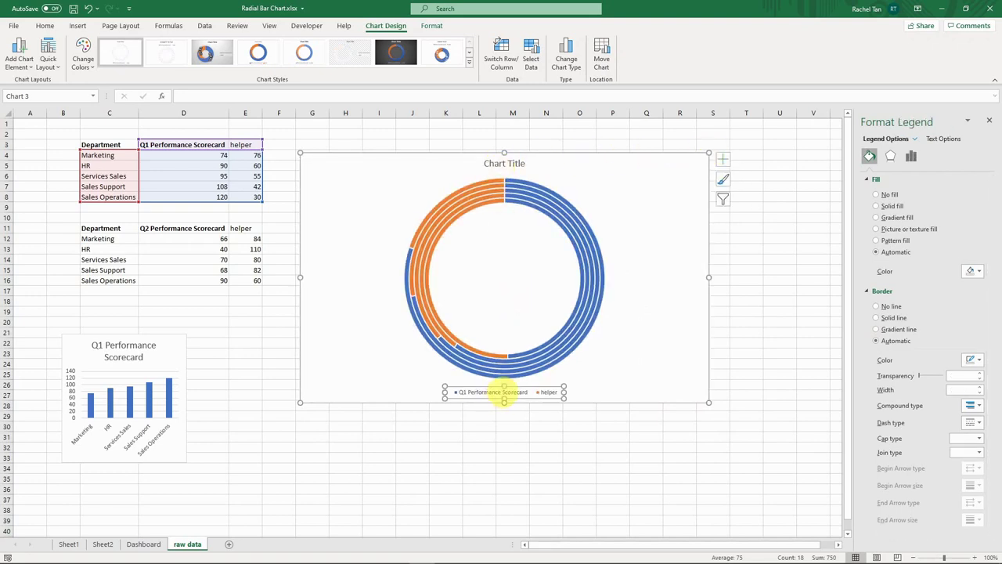
key(Delete)
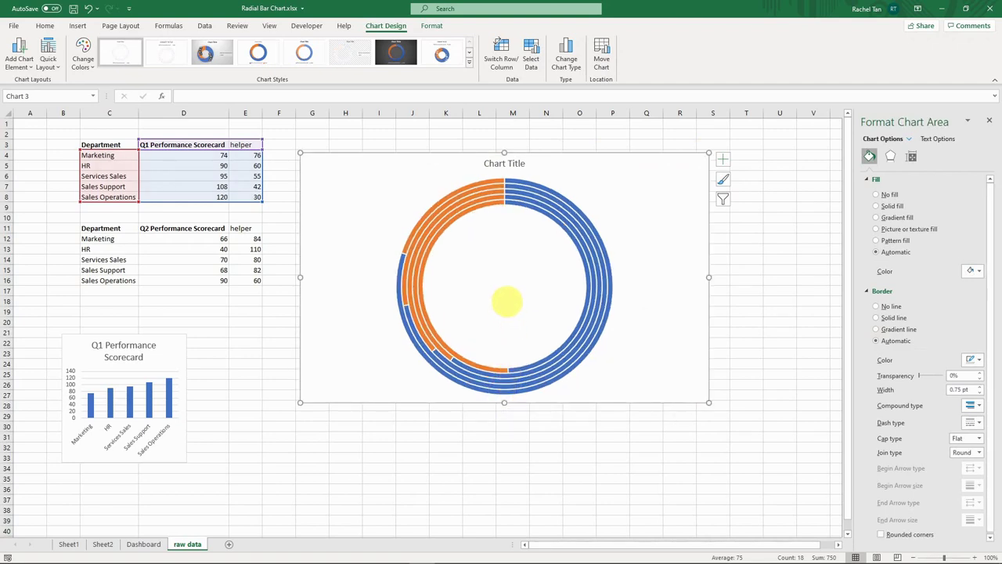
click(503, 282)
right_click(503, 282)
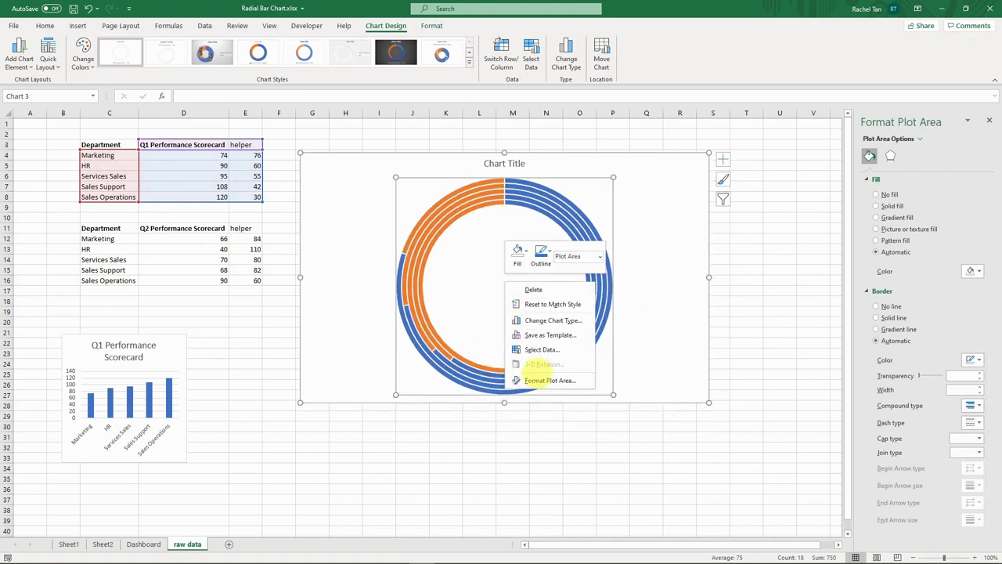
click(540, 380)
click(559, 198)
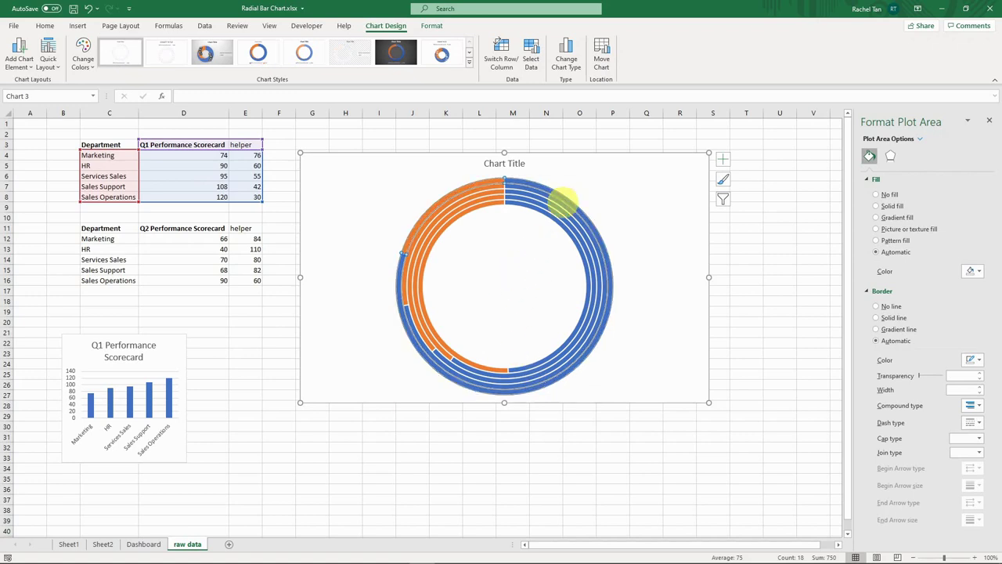
Try first-slice angles of 180° and 270°, reset it to 0°, and set Doughnut Hole Size to 30%.
right_click(558, 202)
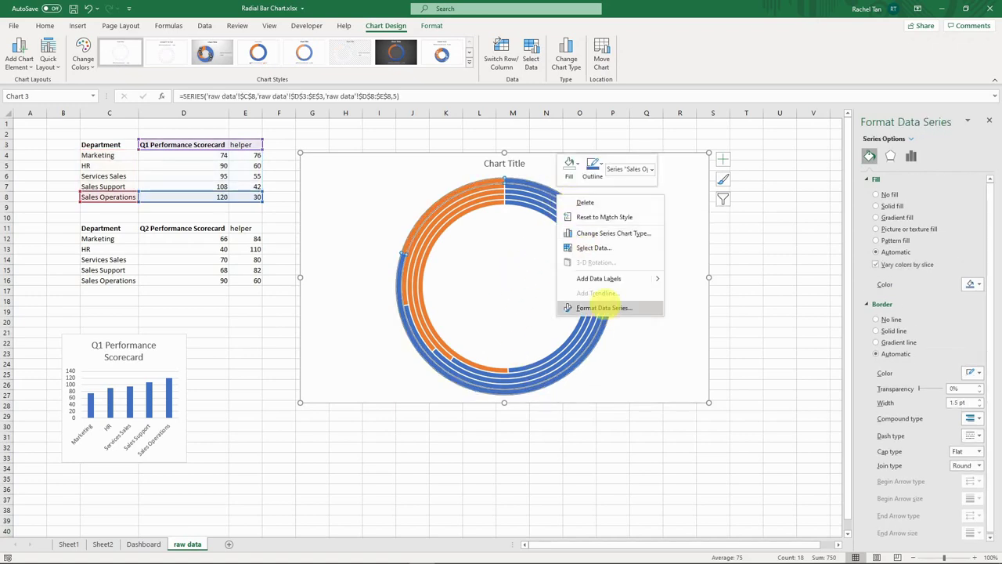
click(591, 307)
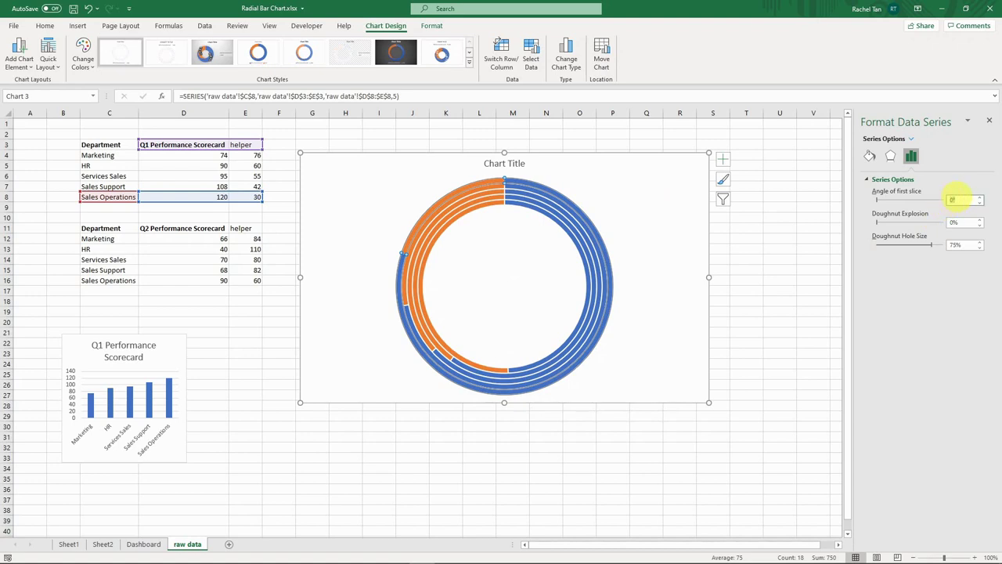
key(Return)
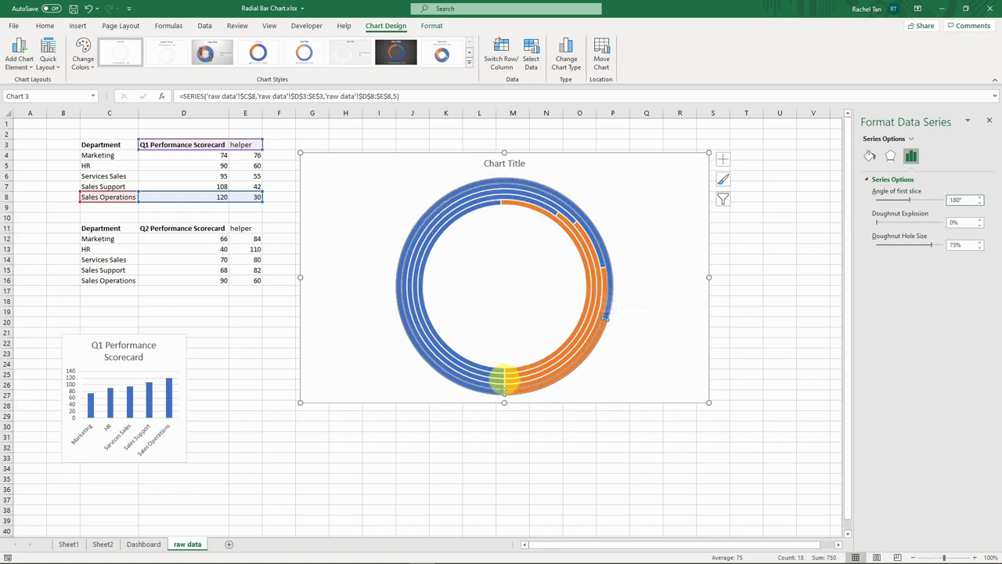
mouse_move(607, 294)
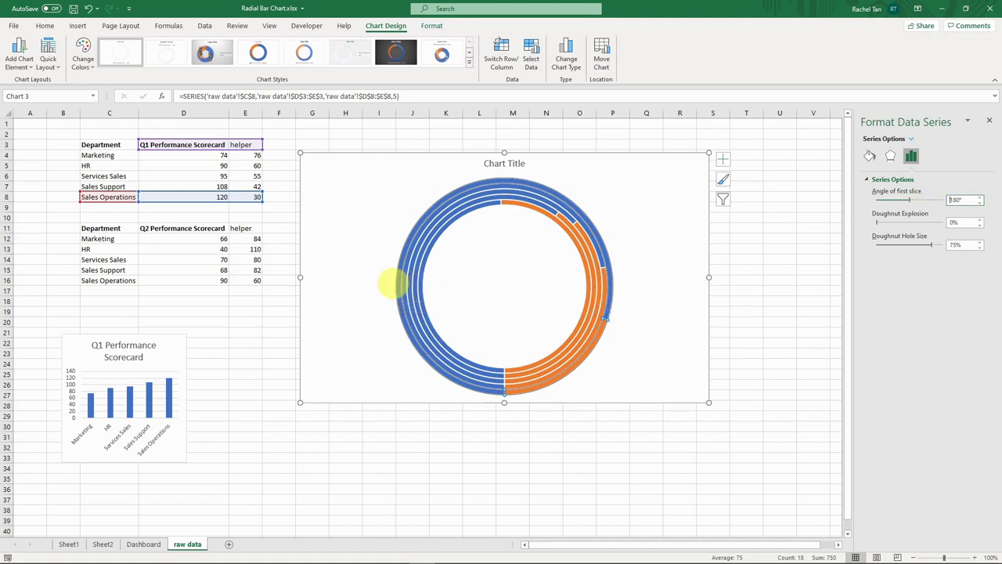
double_click(954, 200)
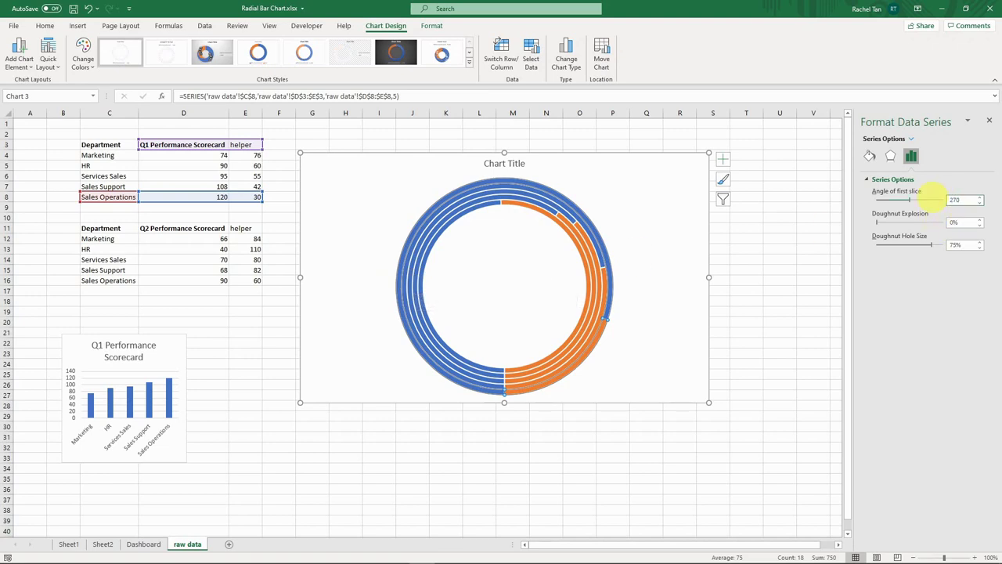
key(Return)
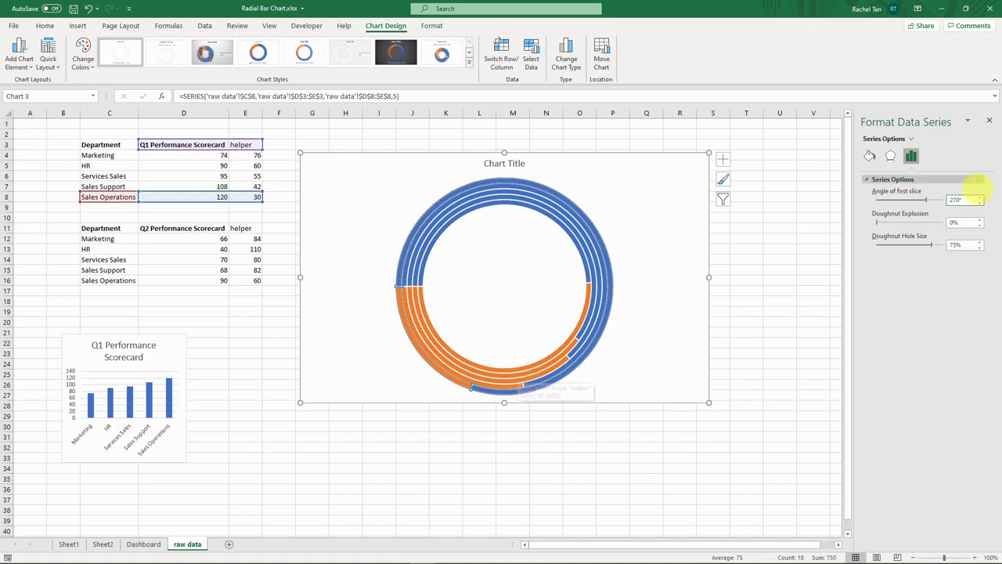
double_click(953, 199)
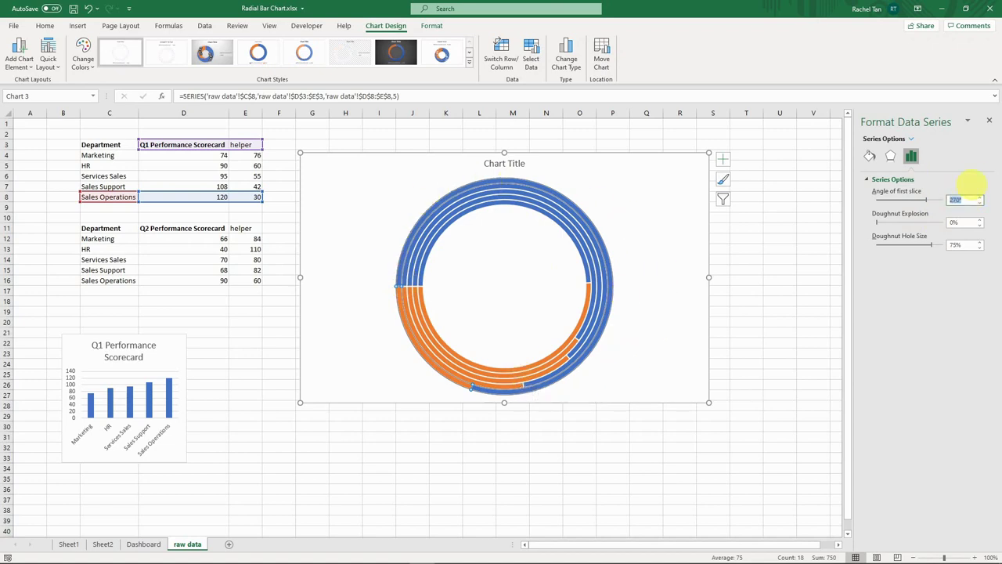
key(Return)
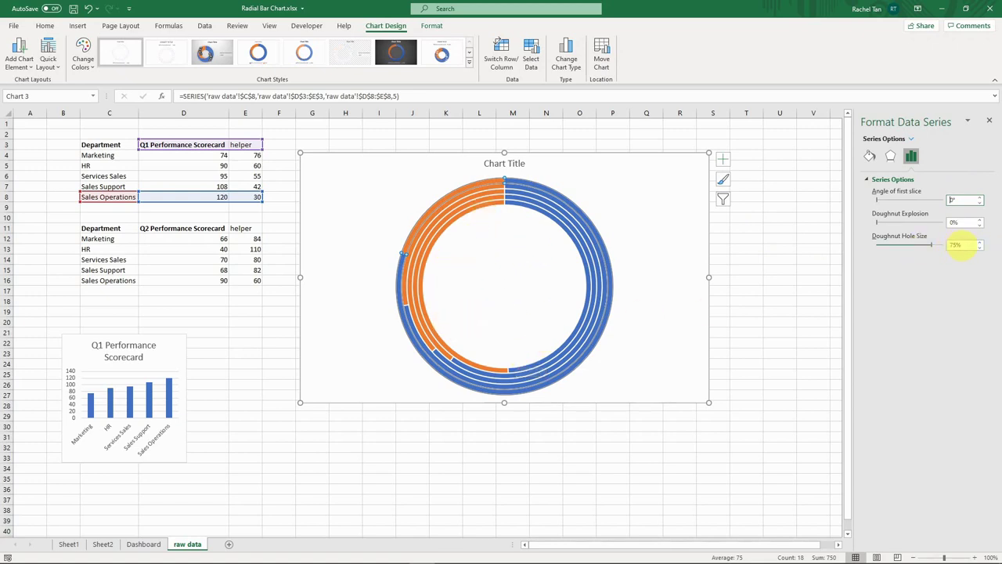
click(960, 245)
key(Return)
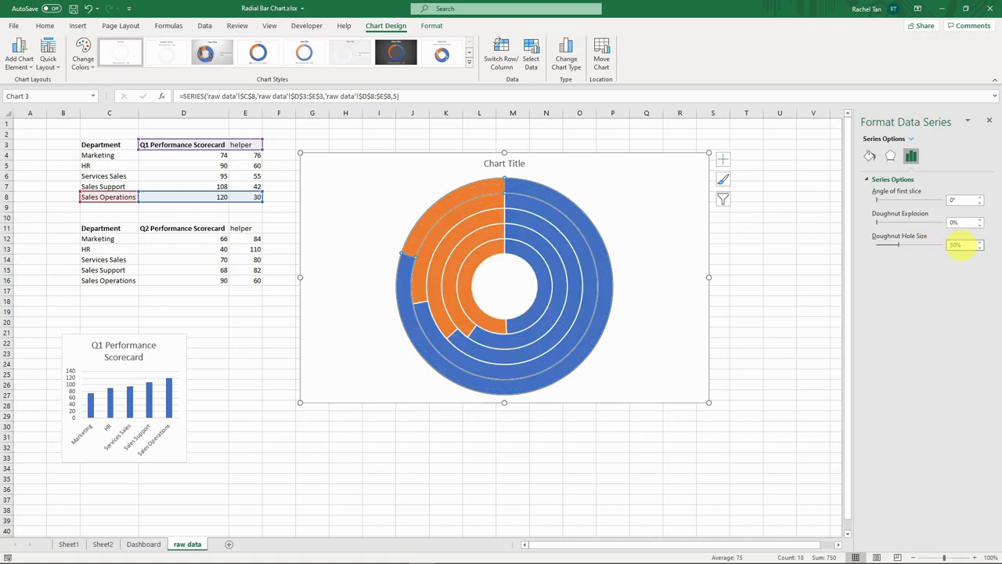
click(635, 299)
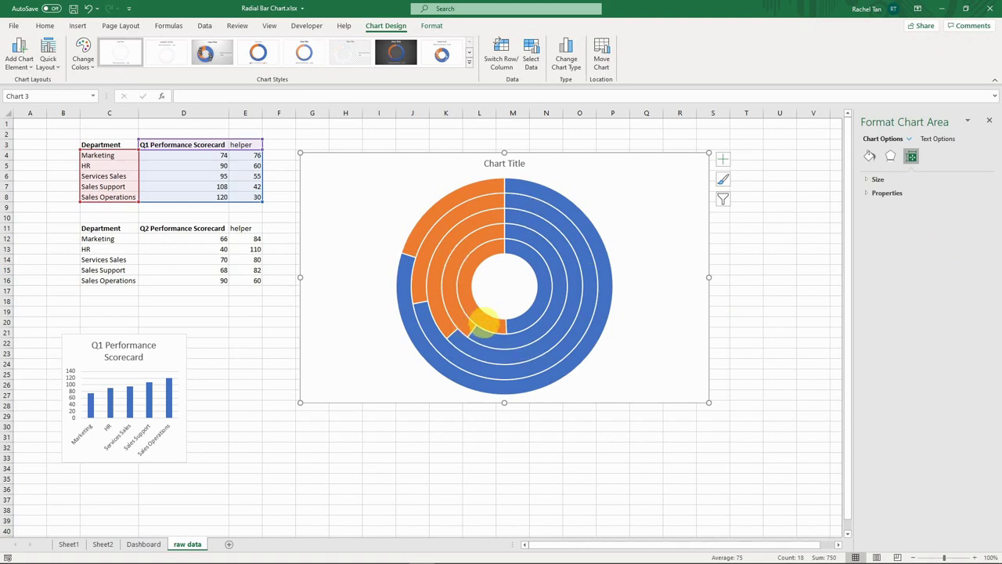
Show value data labels on every doughnut ring via Add Chart Element > Data Labels.
mouse_move(539, 292)
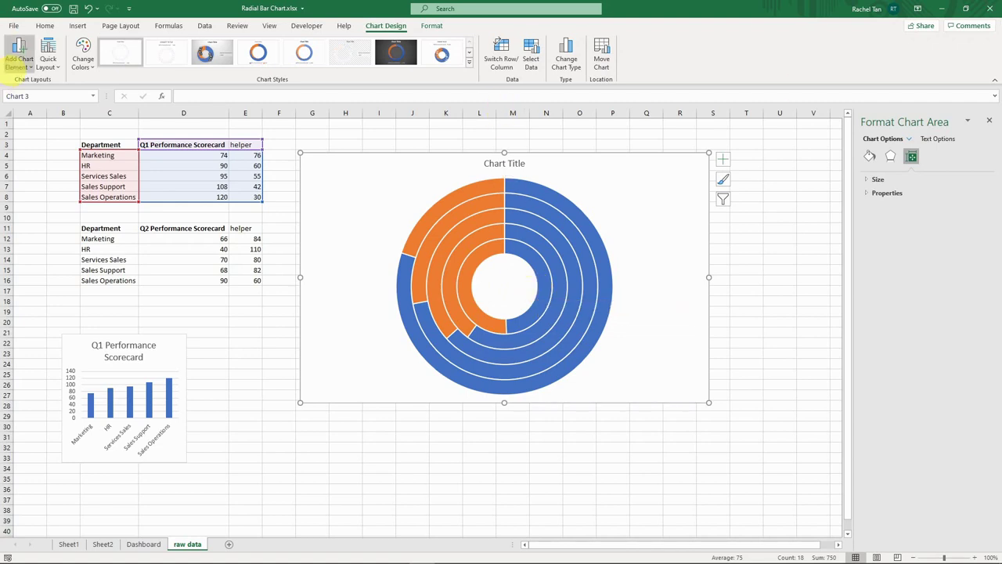
click(19, 61)
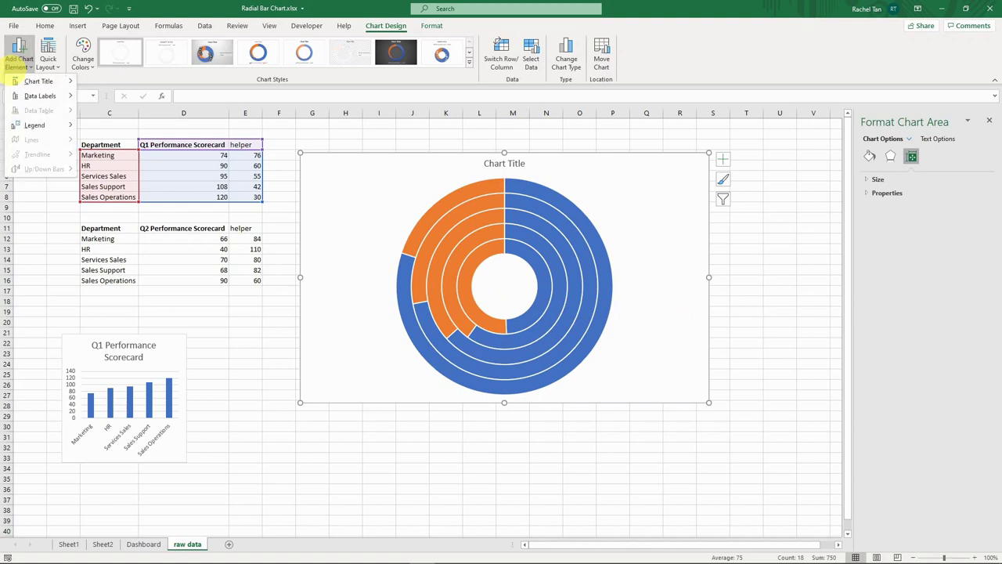
mouse_move(43, 96)
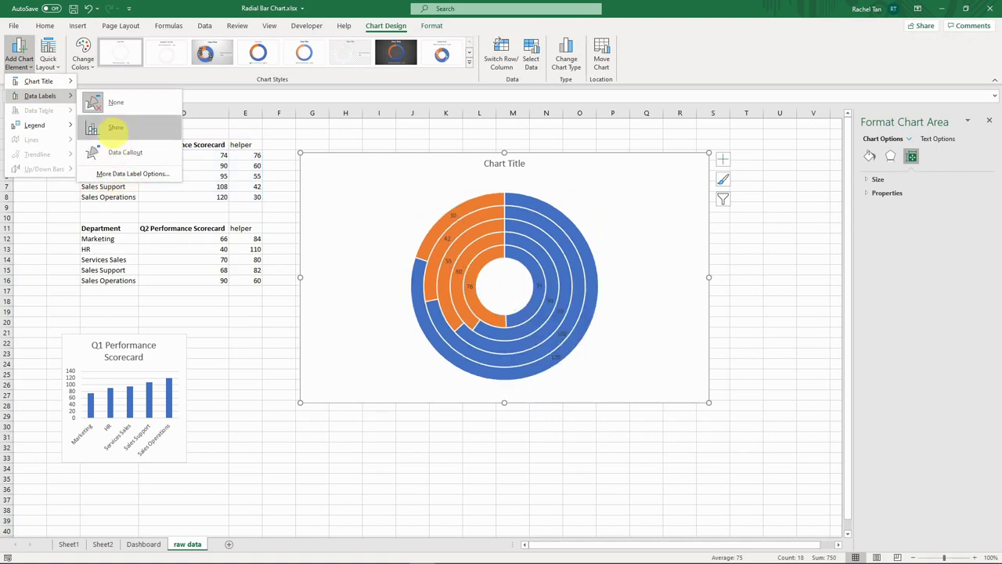
click(114, 130)
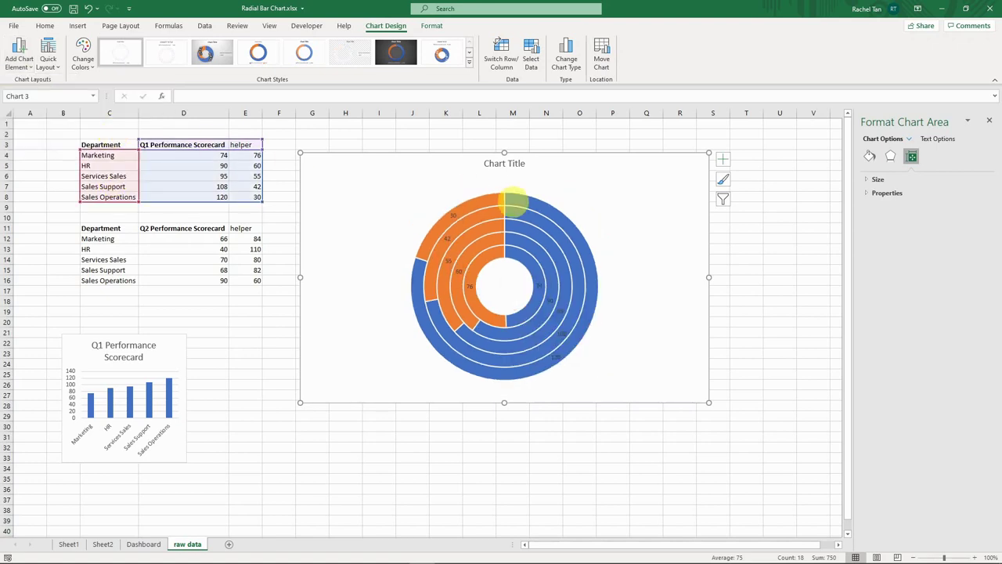
mouse_move(537, 274)
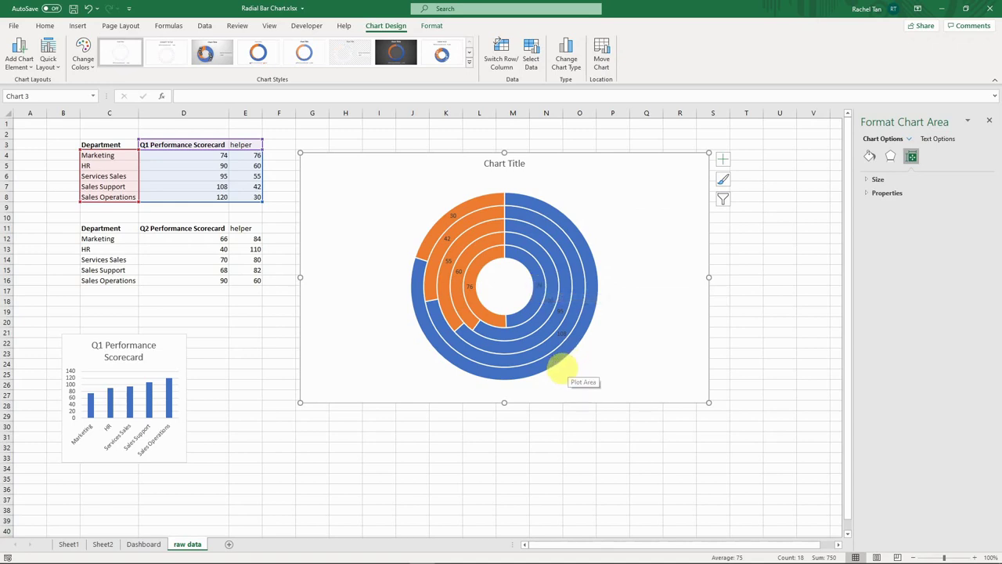
Format the doughnut's data labels as bold white Arial 10 text.
click(540, 286)
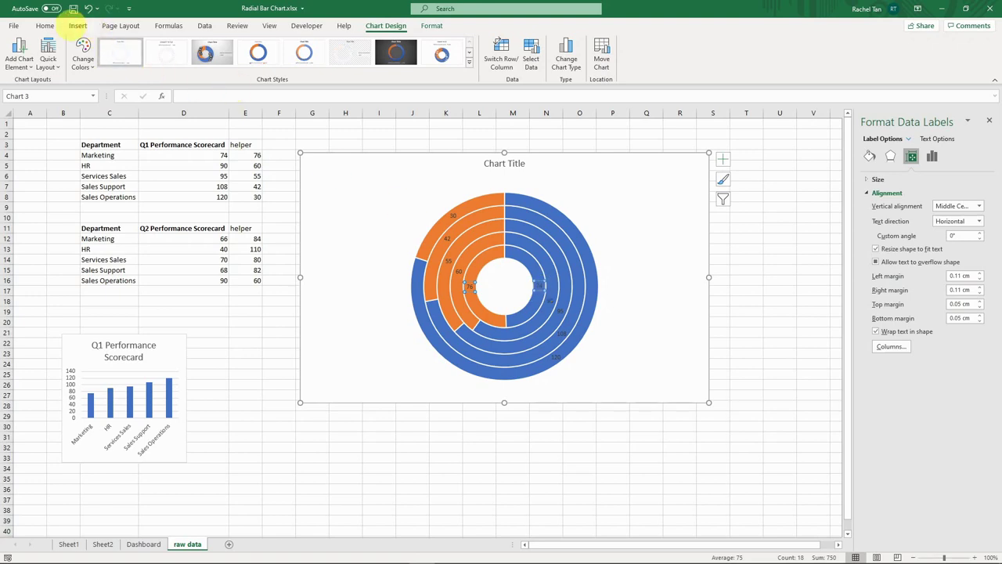
click(44, 26)
click(195, 62)
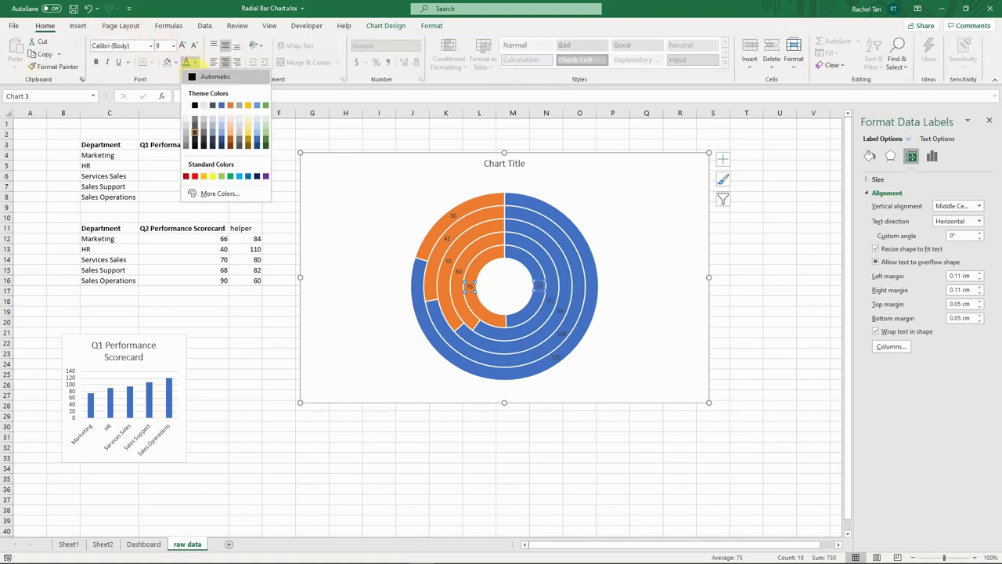
click(197, 75)
click(97, 61)
click(135, 45)
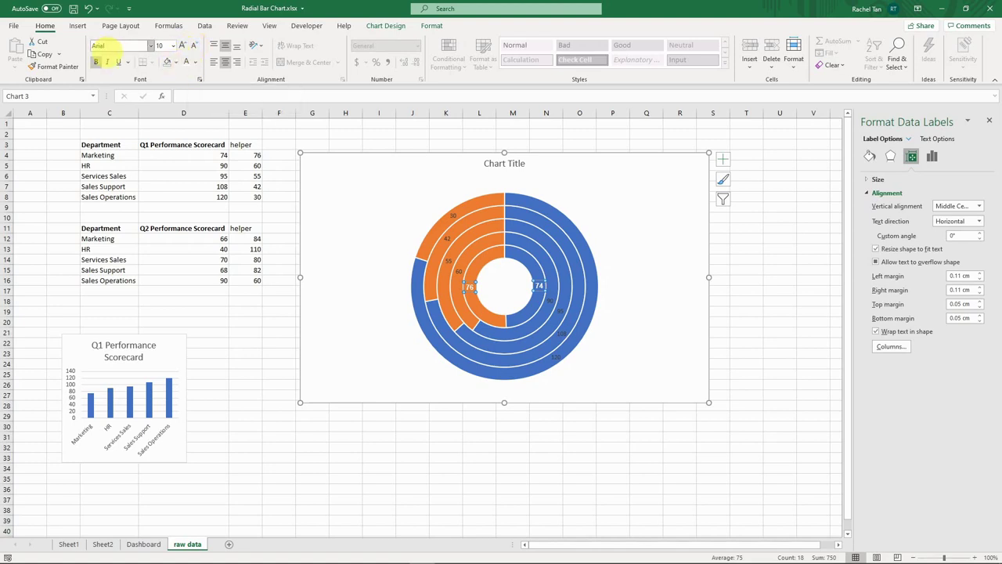
click(95, 61)
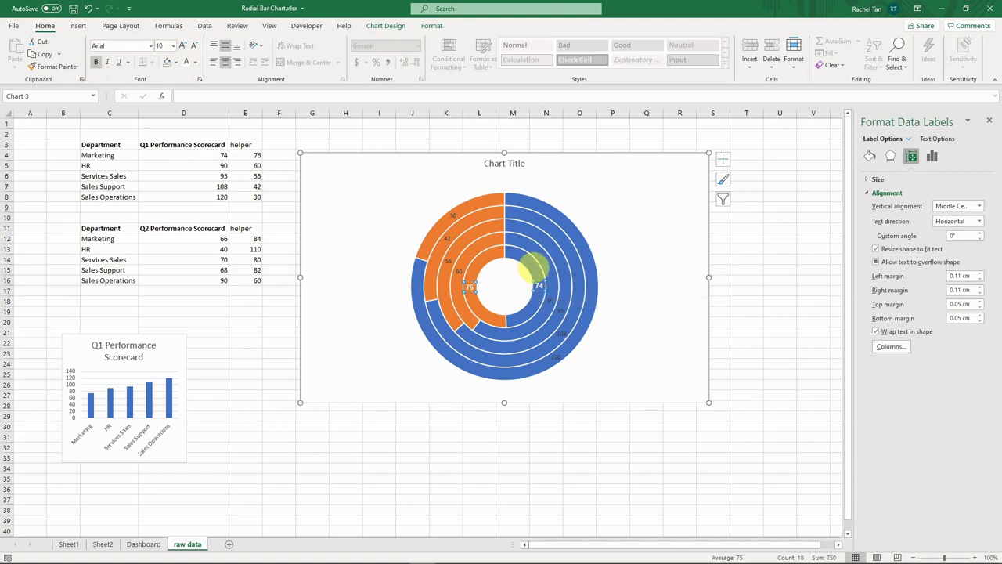
click(551, 302)
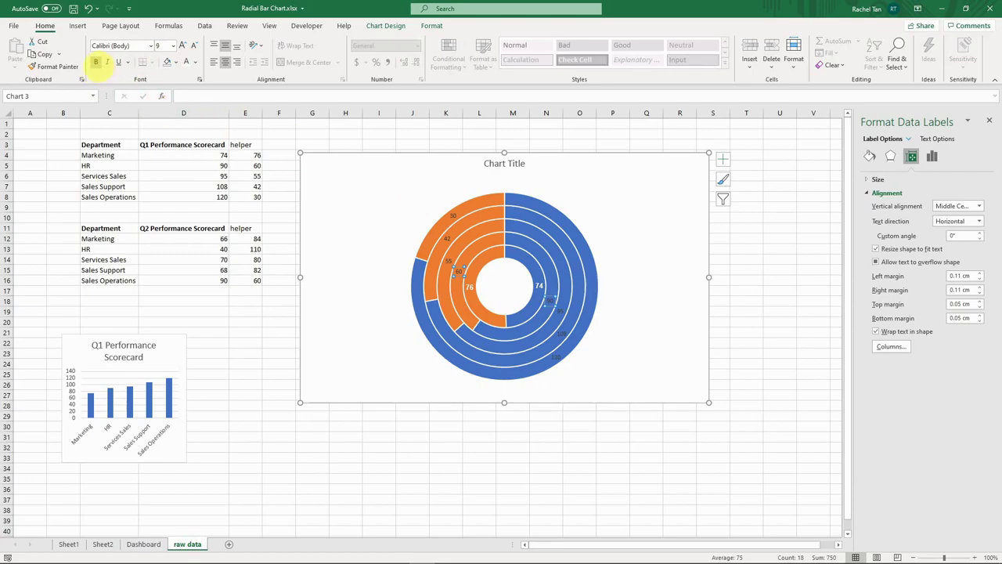
click(139, 45)
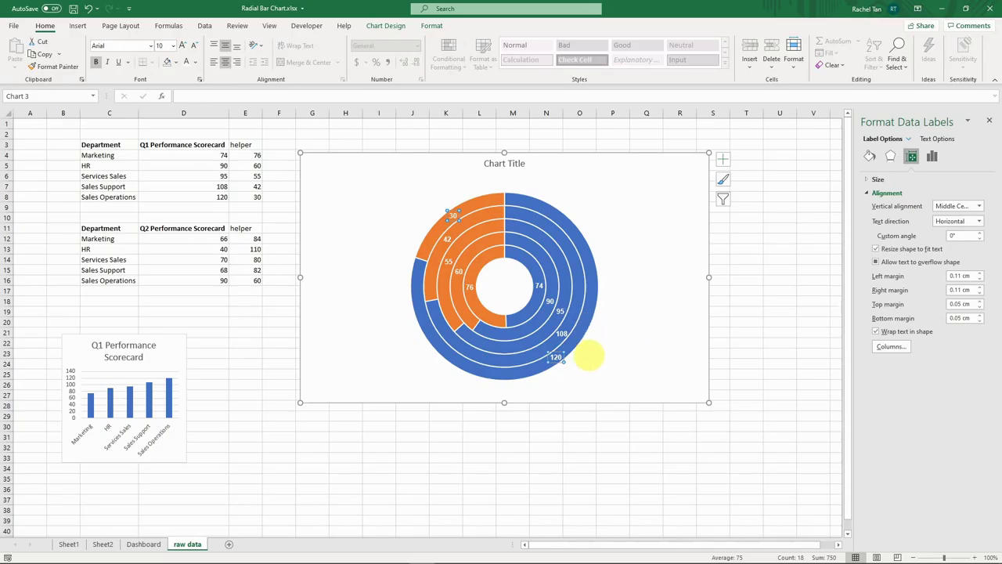
click(589, 356)
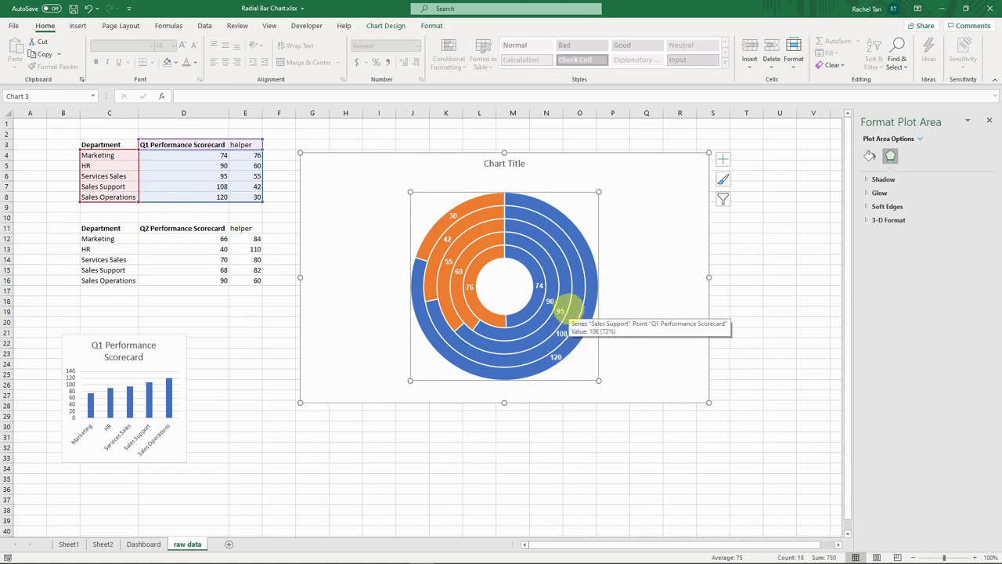
Change HR's Q1 score in D5 to 85 and check the HR ring's updated label.
click(169, 165)
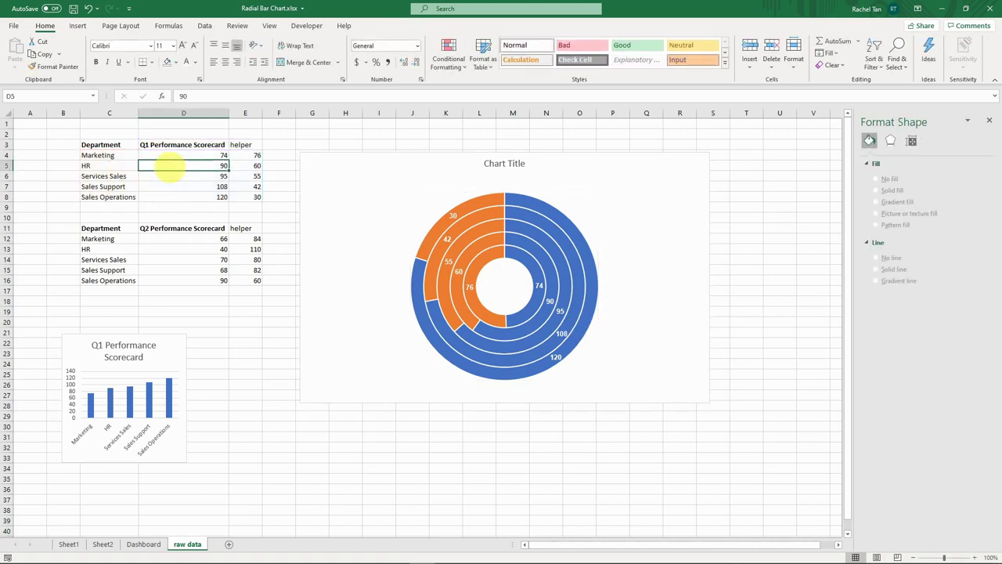
text(85)
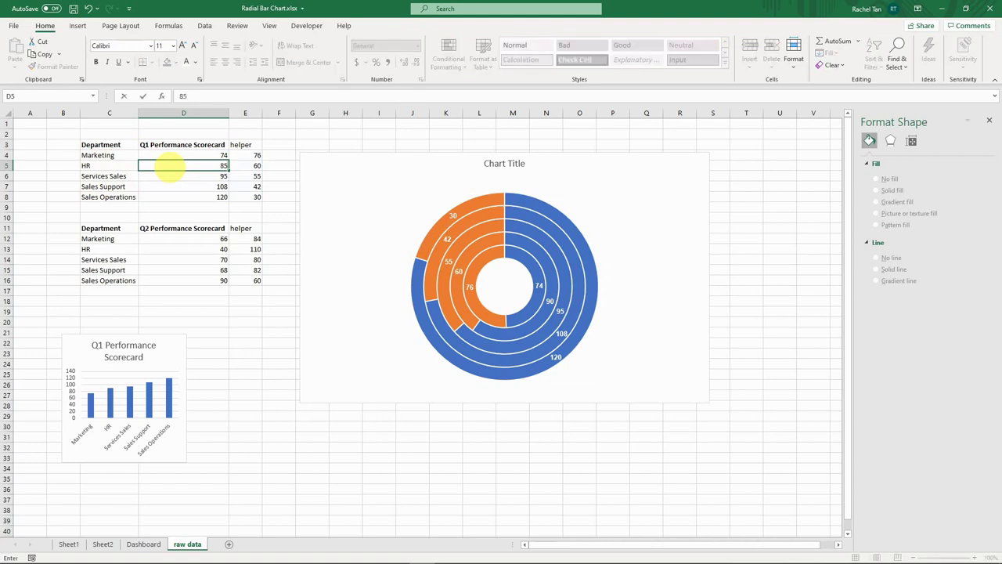
click(169, 165)
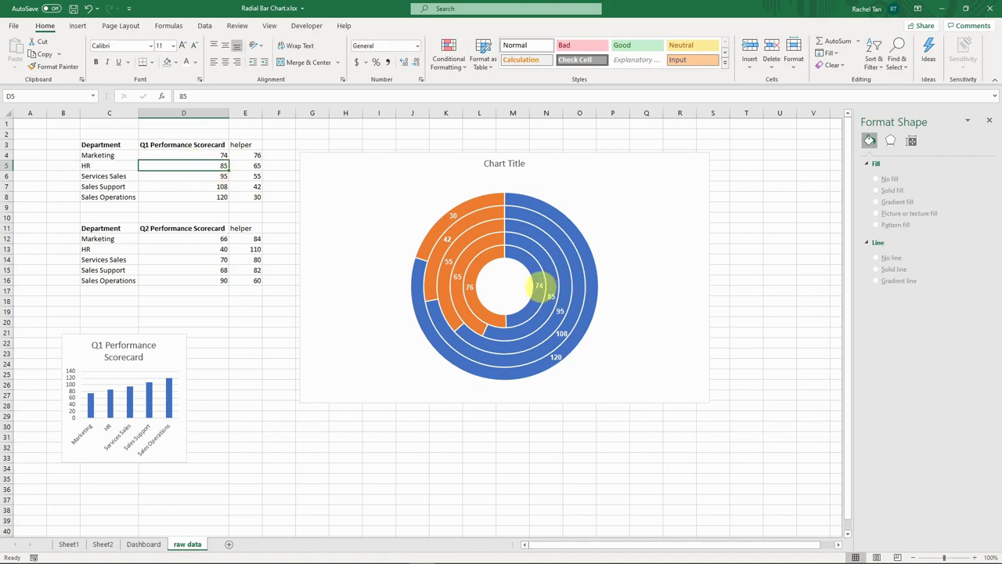
mouse_move(560, 362)
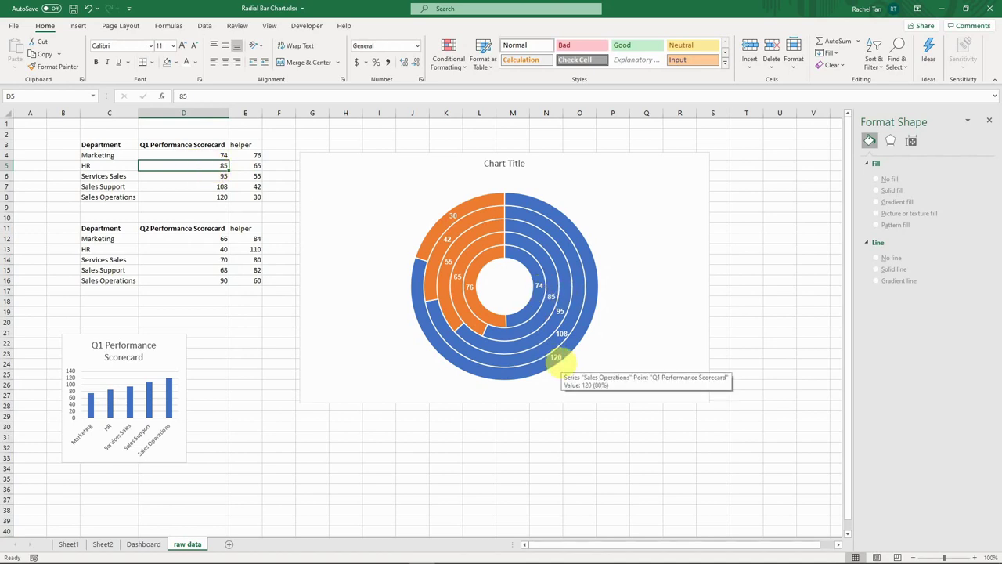
mouse_move(548, 309)
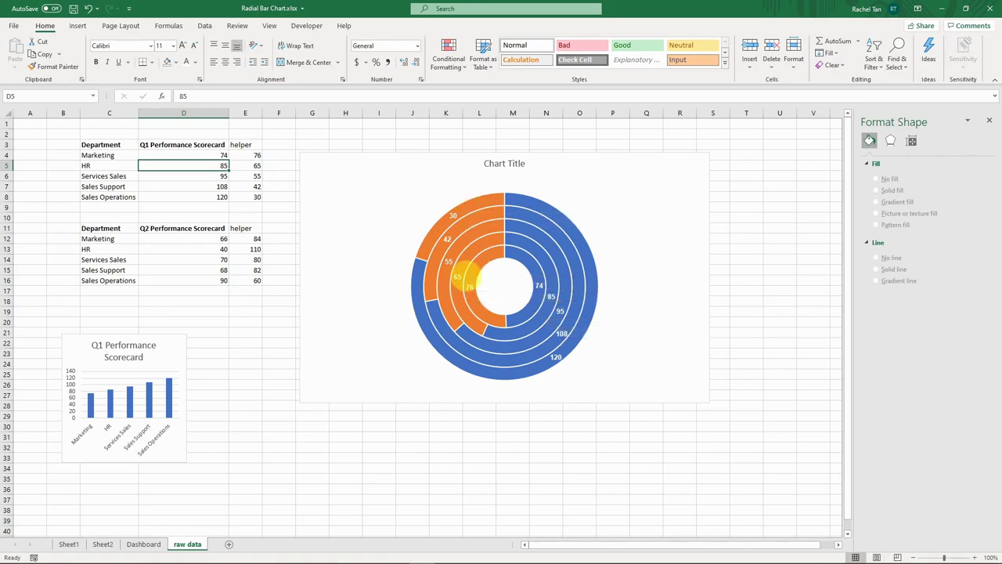
Select just the Marketing helper arc and blank out its fill.
click(474, 268)
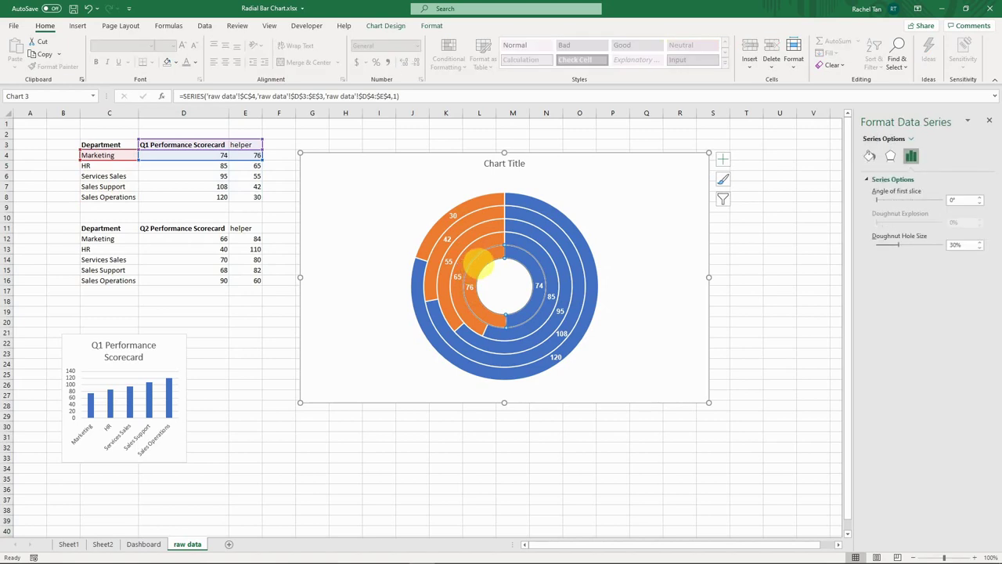
mouse_move(481, 256)
click(482, 257)
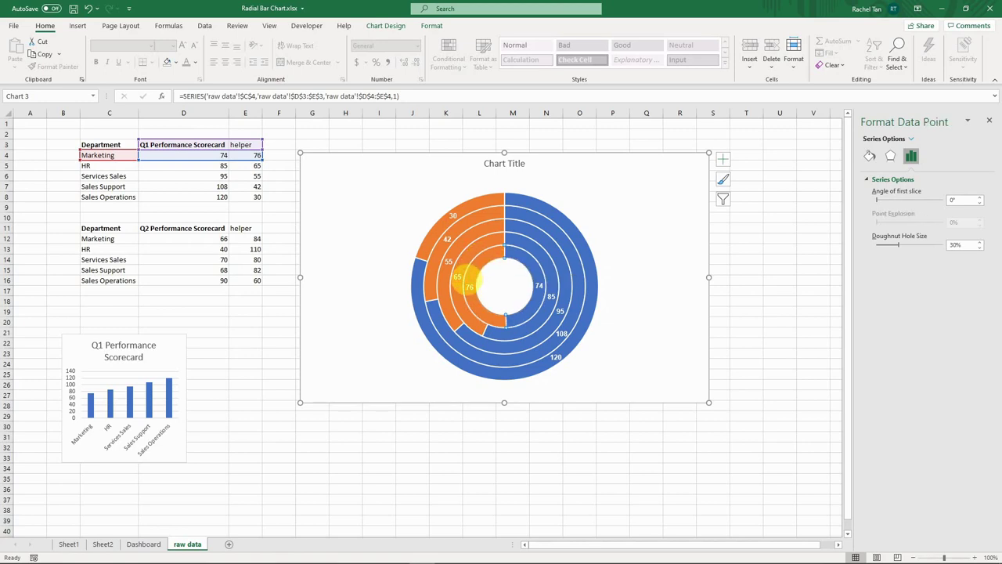
mouse_move(488, 256)
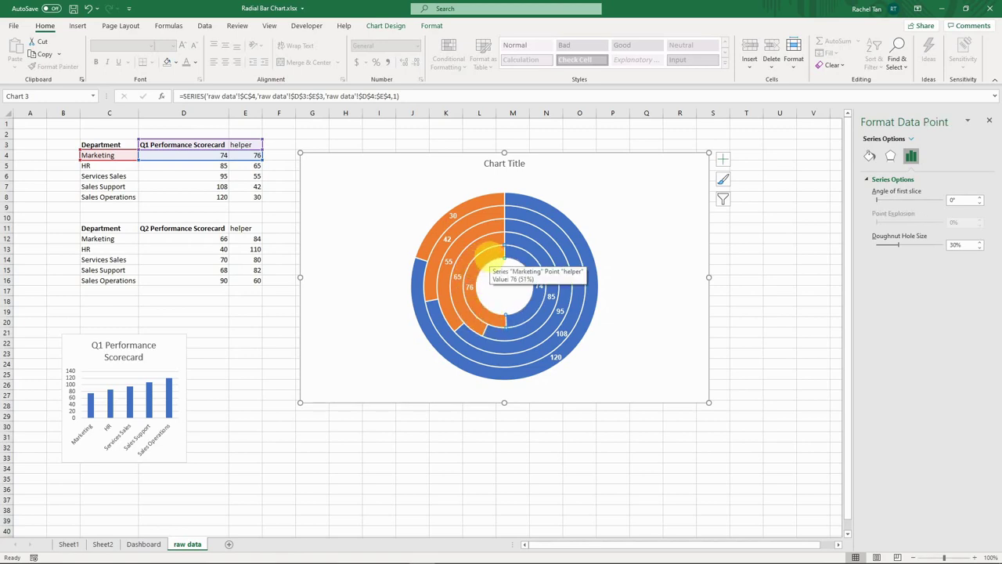
right_click(488, 256)
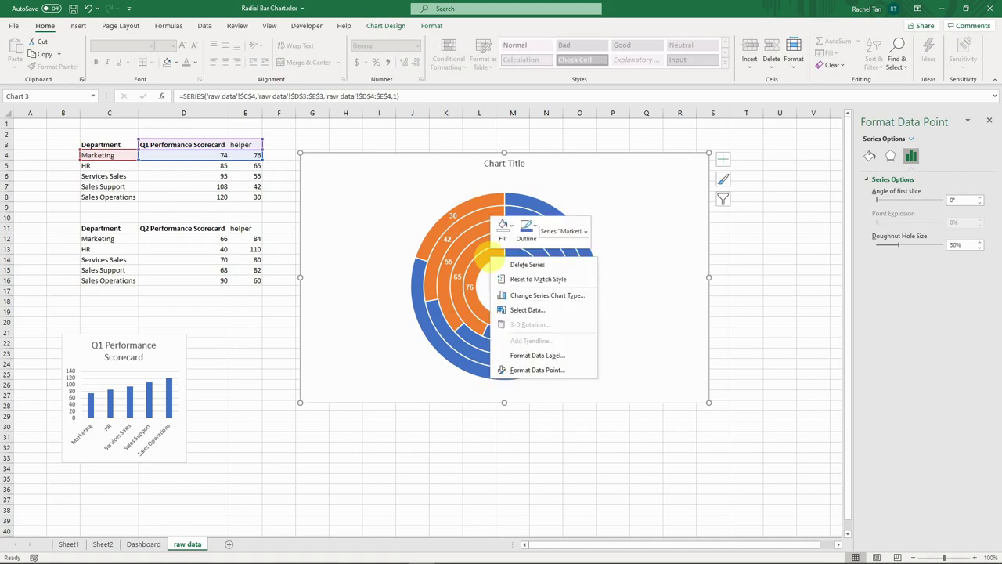
click(503, 227)
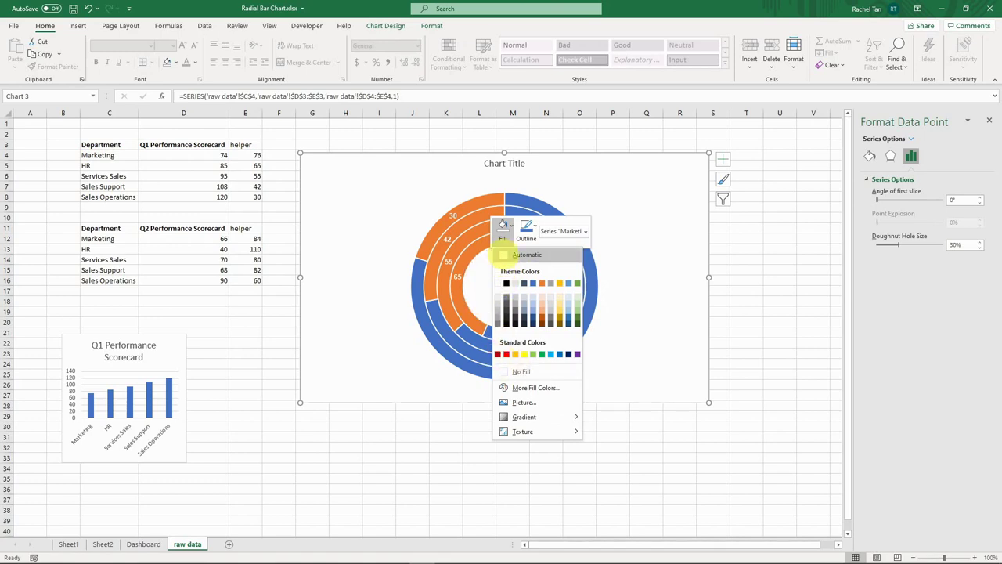
click(502, 254)
Give the Marketing helper arc a ¼ pt outline in a light theme colour.
click(527, 227)
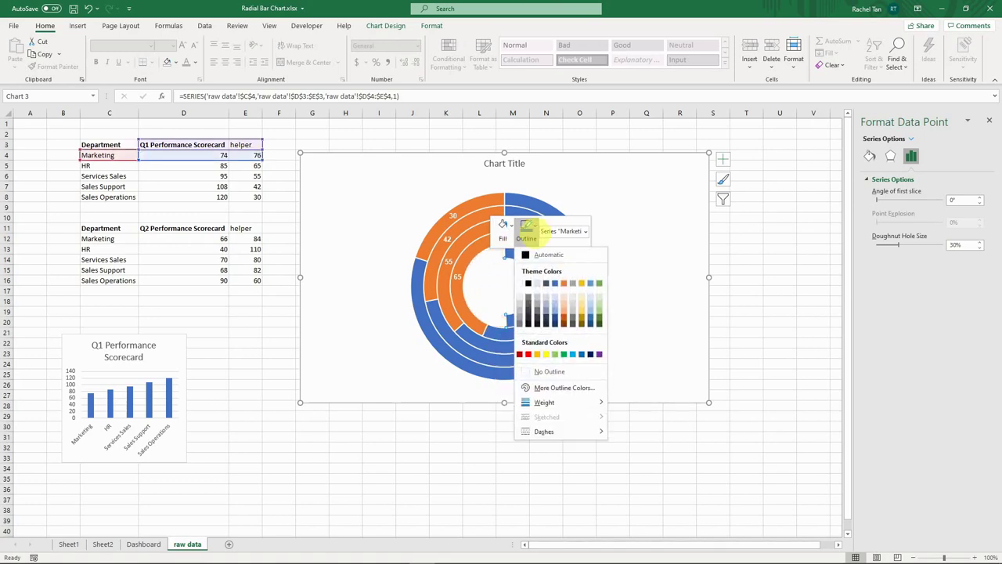
mouse_move(570, 402)
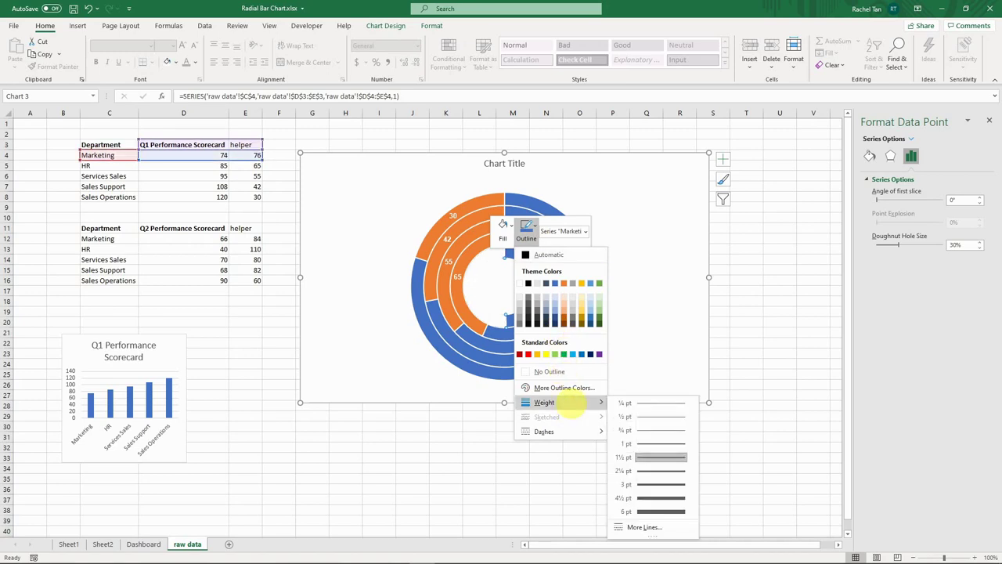
click(642, 402)
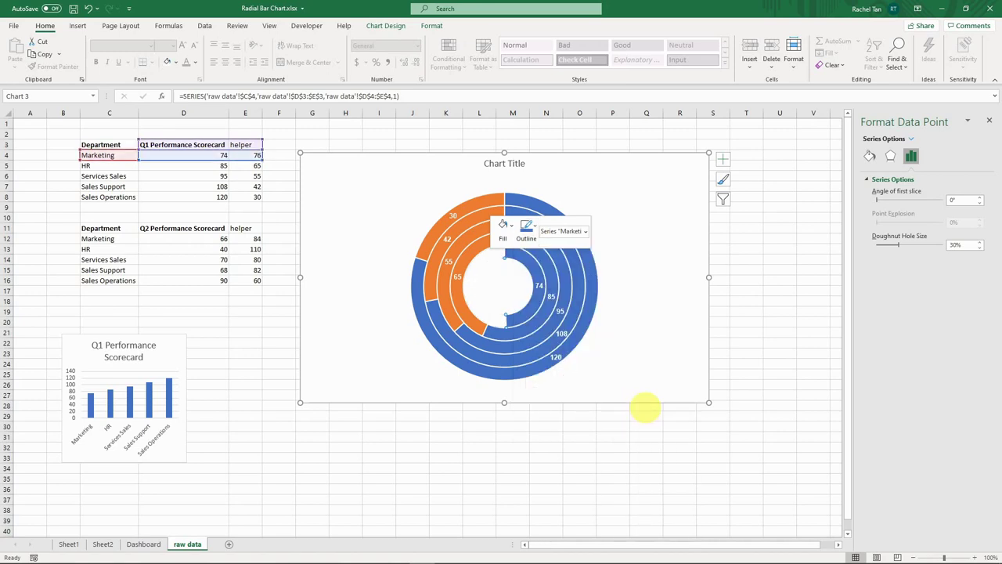
click(523, 230)
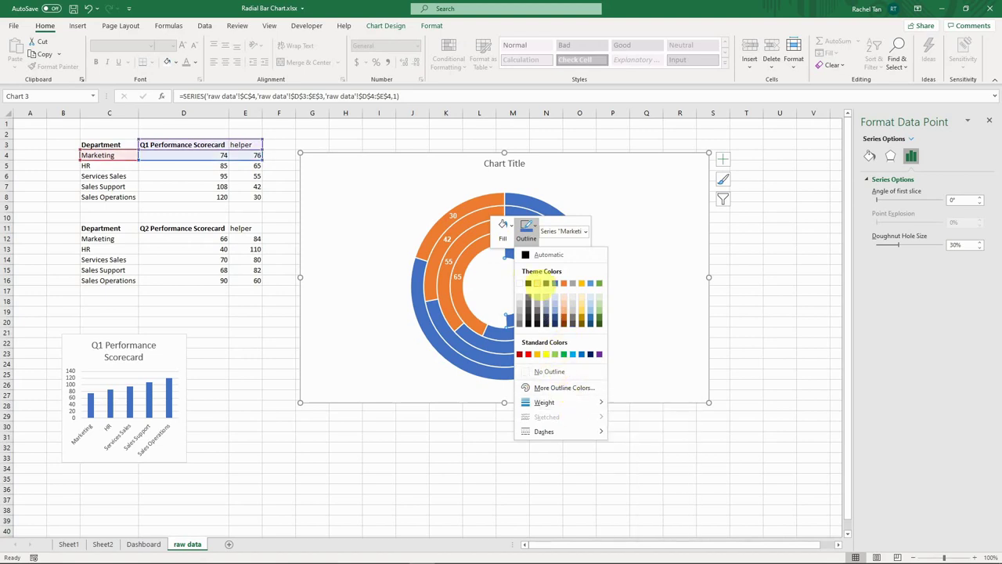
click(539, 283)
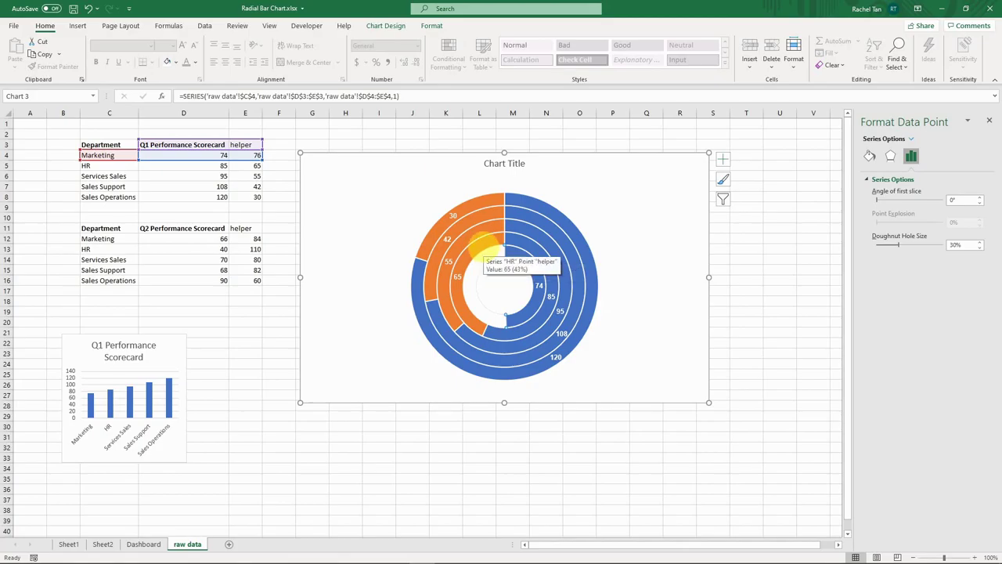
click(485, 249)
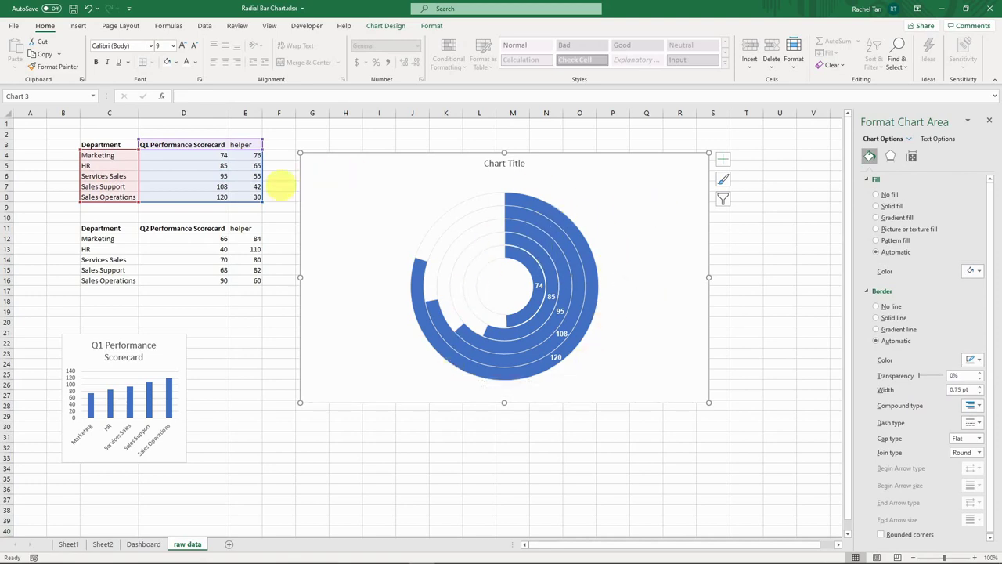
On Dashboard, select and copy the five department label text boxes, Sales Operations through Marketing.
click(147, 543)
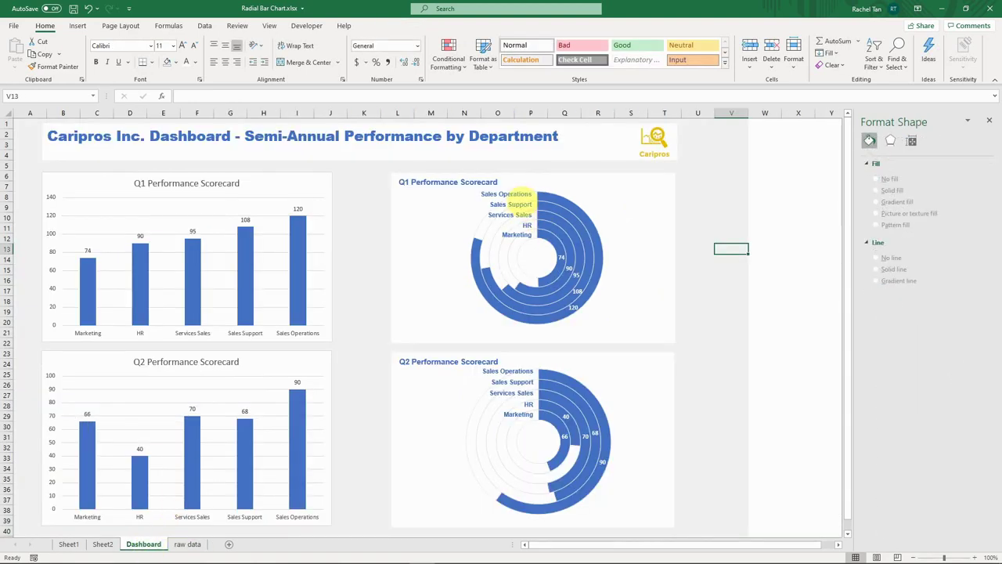
click(521, 193)
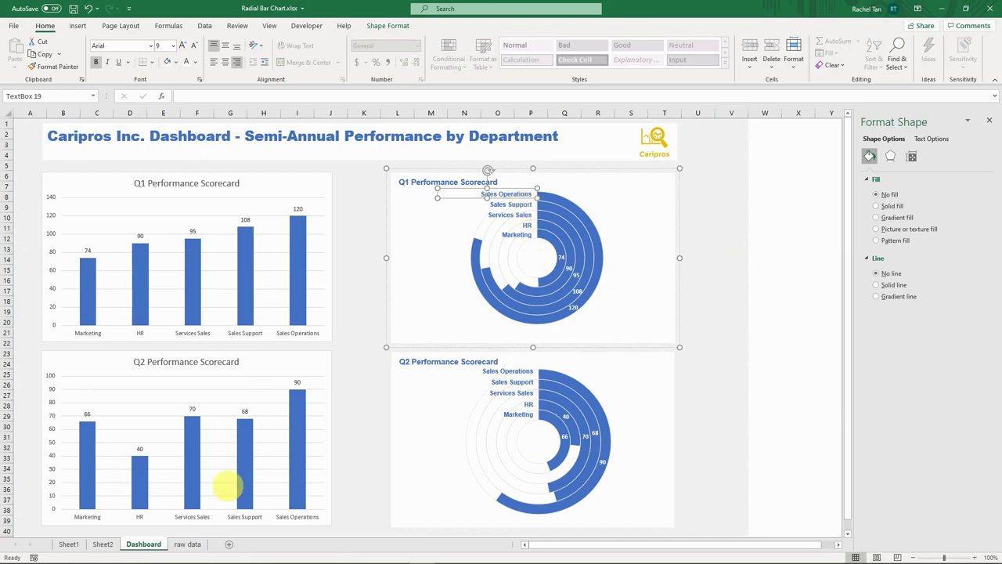
click(187, 544)
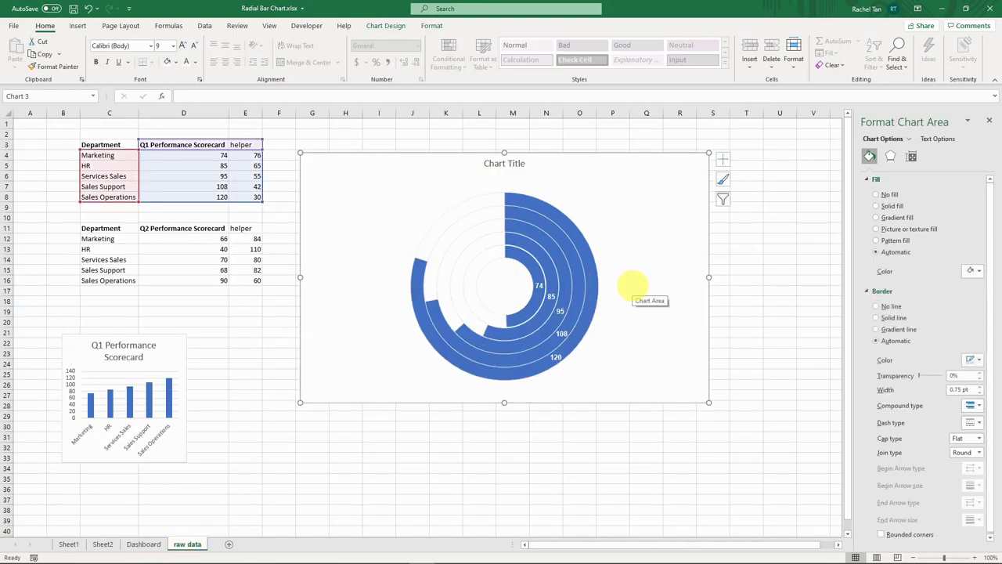
mouse_move(493, 212)
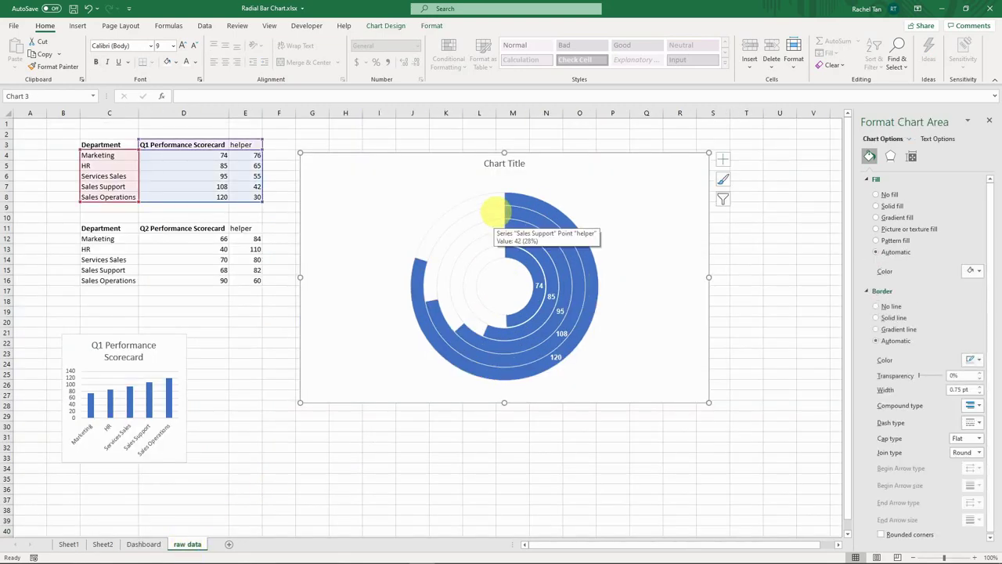
click(143, 543)
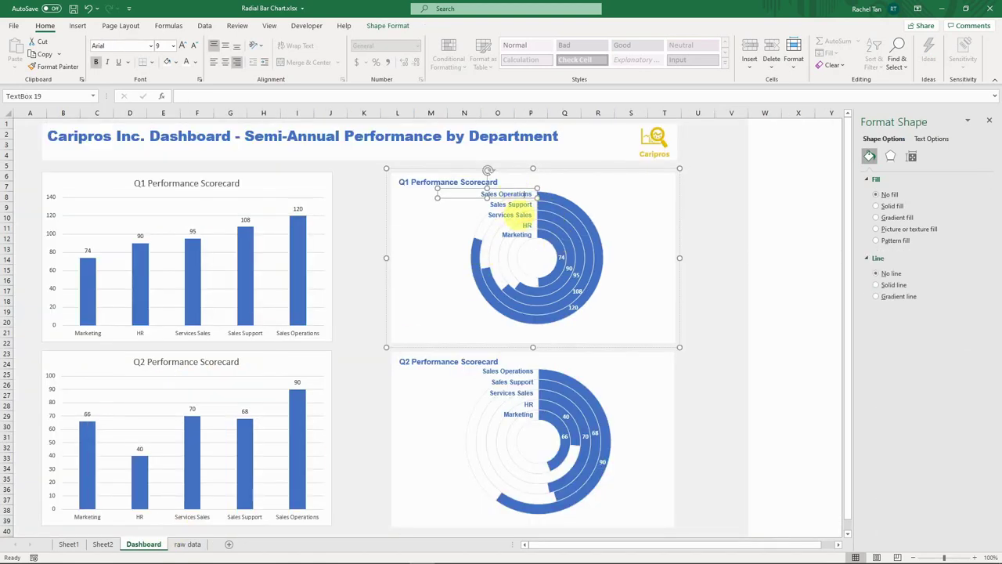
shift+click(513, 204)
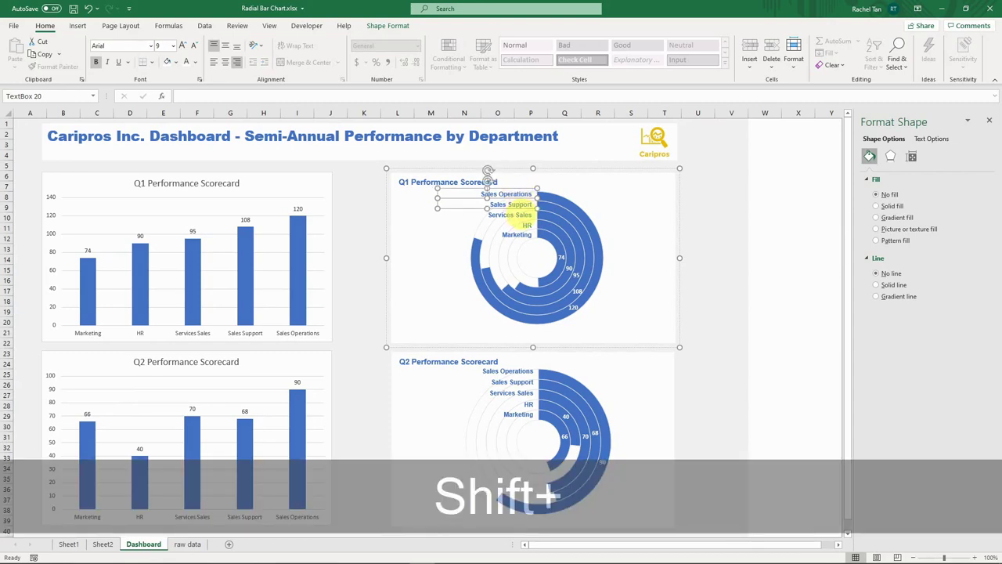
shift+click(517, 216)
shift+click(527, 225)
shift+click(517, 234)
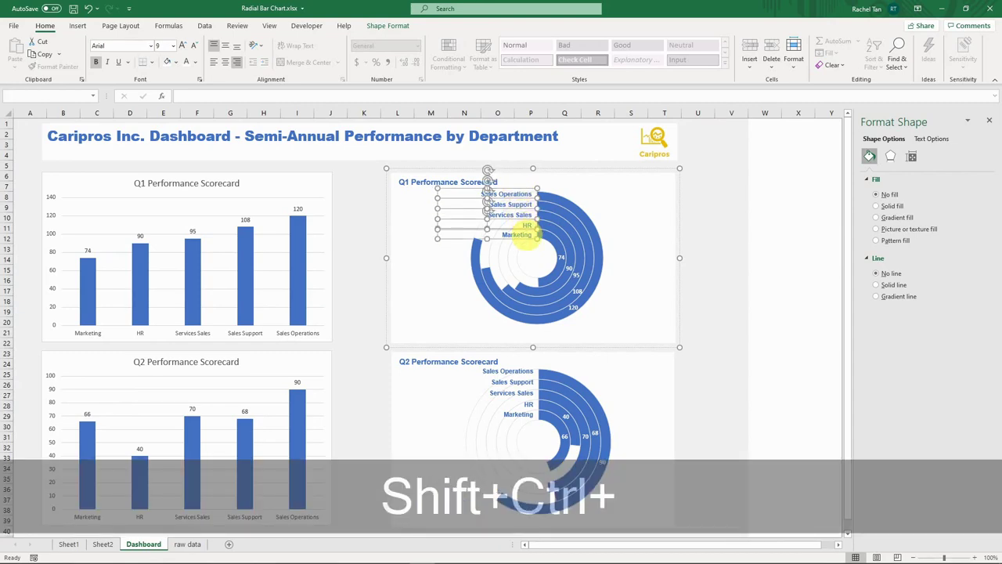
key(ctrl+shift+c)
Paste the department labels into the raw data radial chart's chart area.
click(187, 543)
click(443, 200)
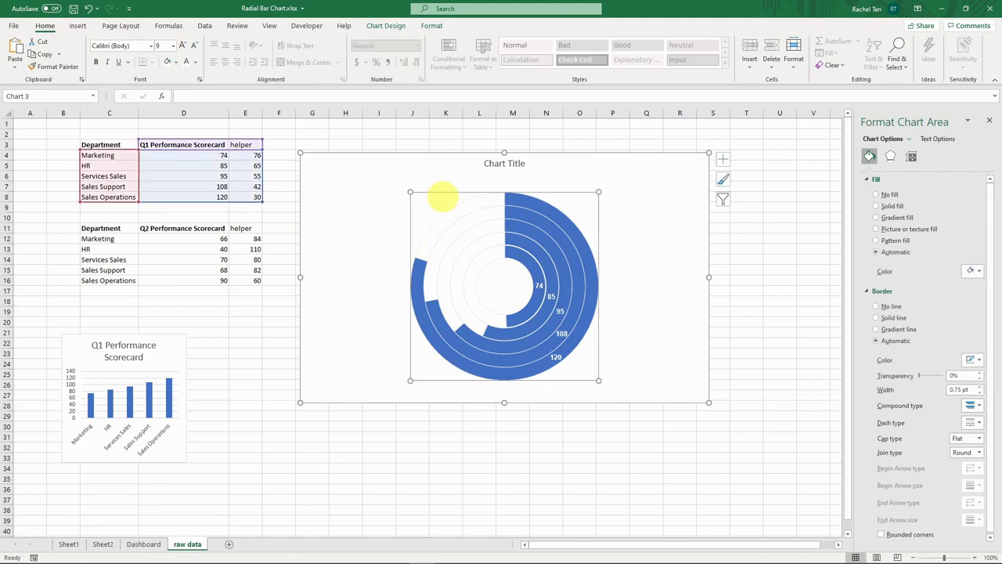
click(415, 205)
click(407, 208)
key(ctrl+v)
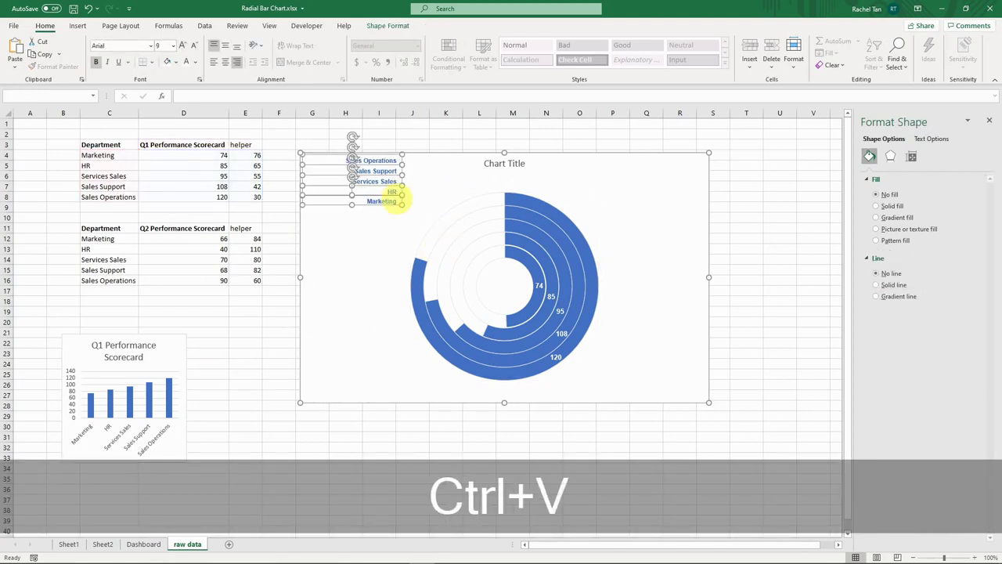
Move the five labels beside the rings' start, group them, and stretch the group to align with each ring.
drag(385, 205, 486, 243)
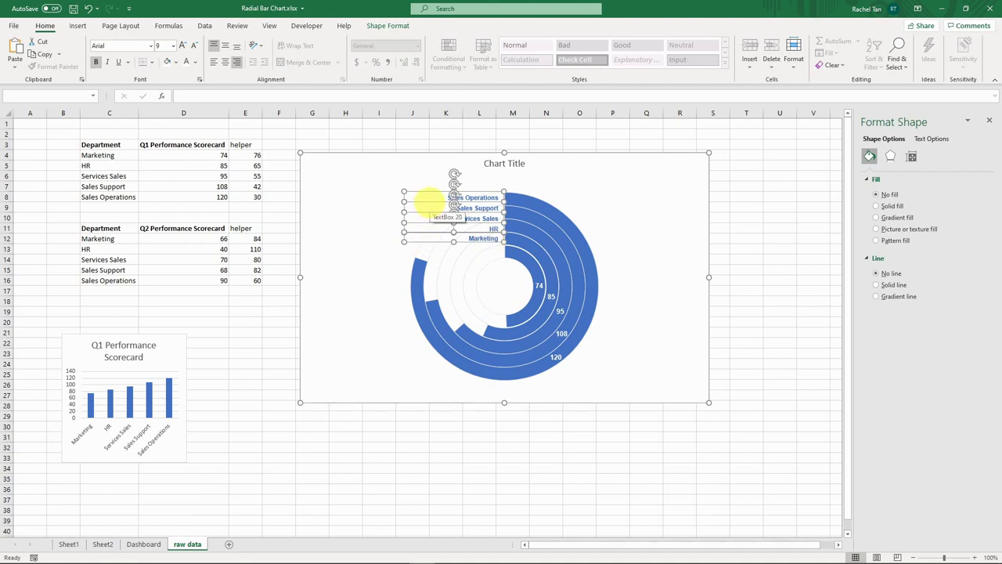
right_click(430, 202)
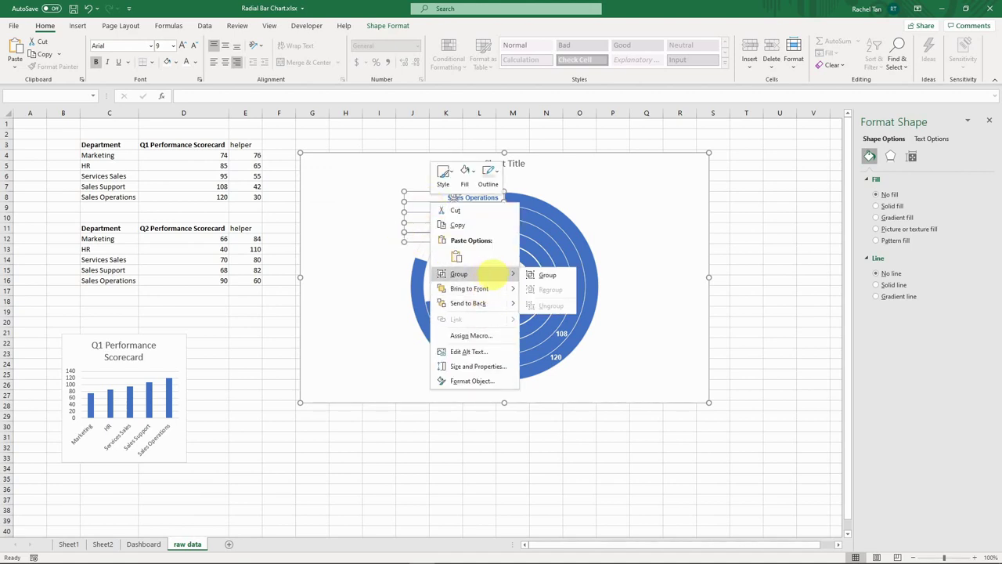
click(534, 273)
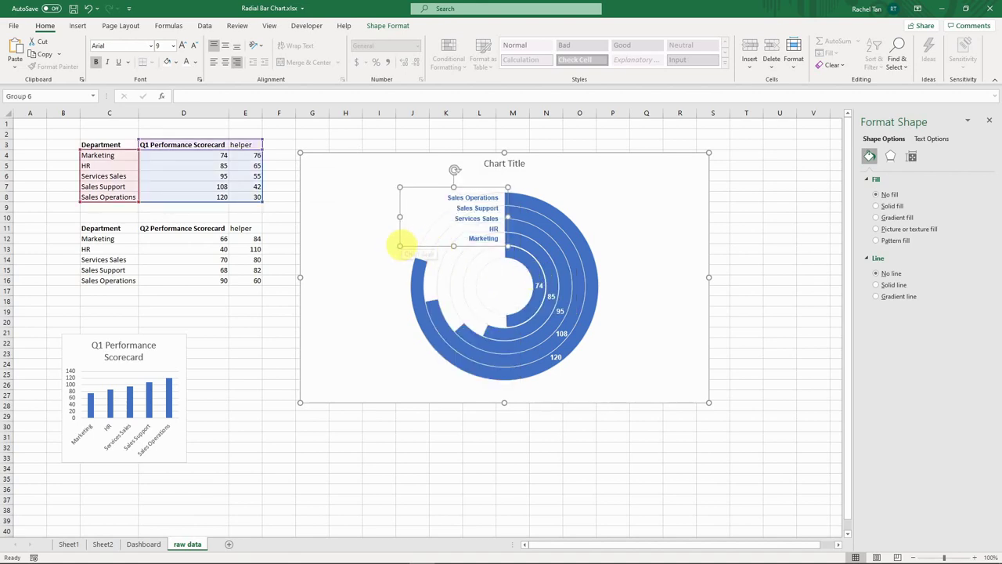
drag(400, 245, 396, 259)
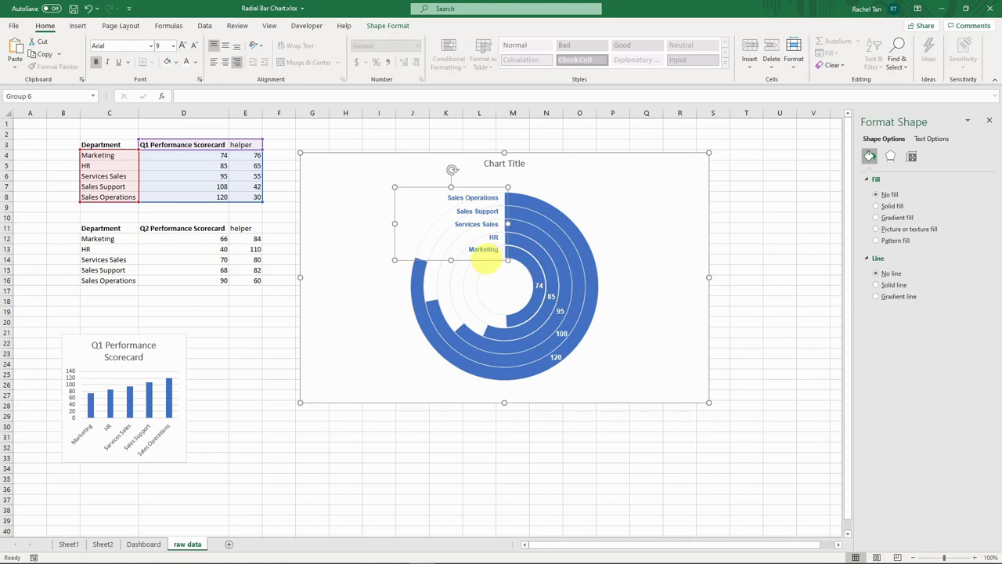
key(Escape)
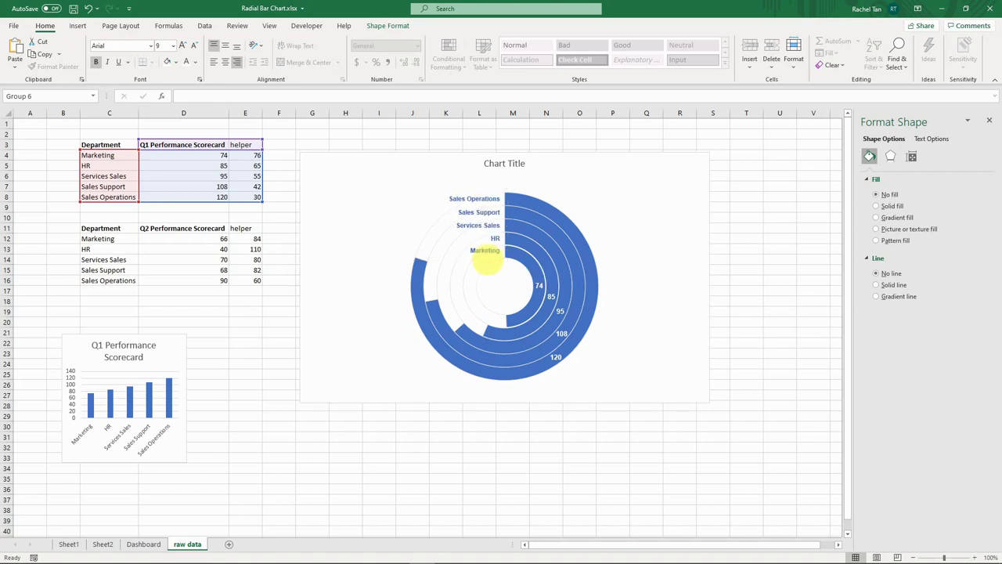
click(484, 255)
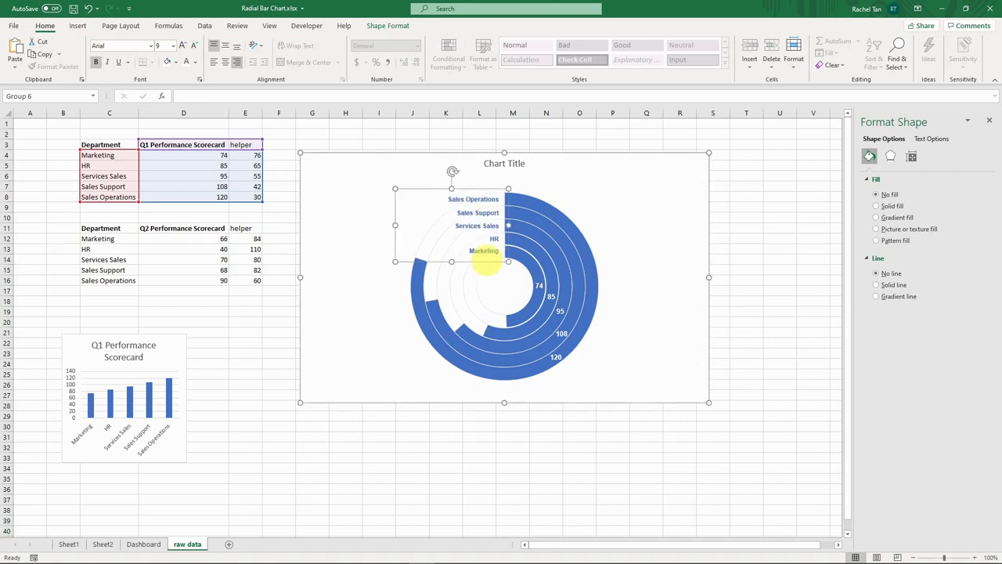
click(631, 220)
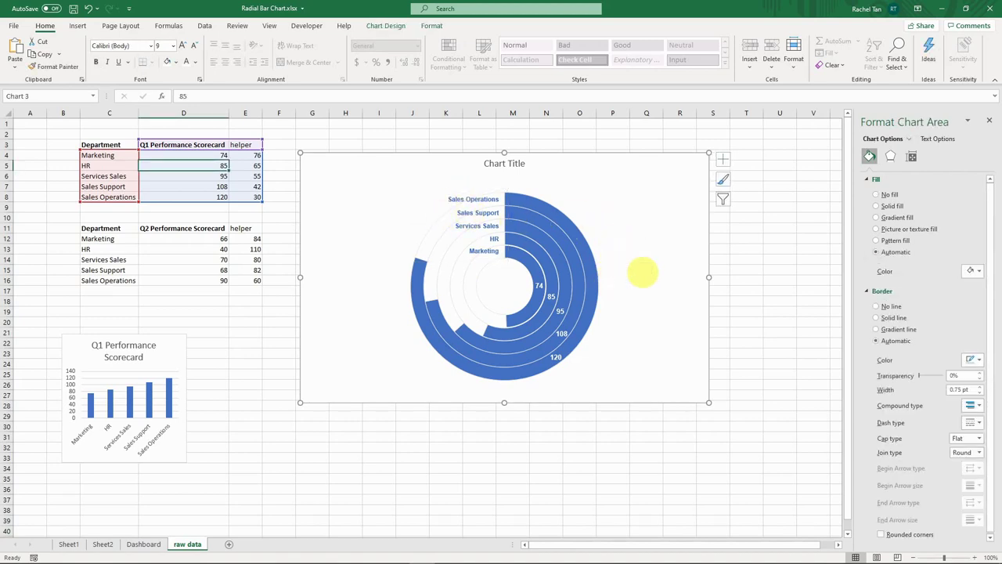
Move the radial chart's title to the chart's top-left corner.
click(502, 164)
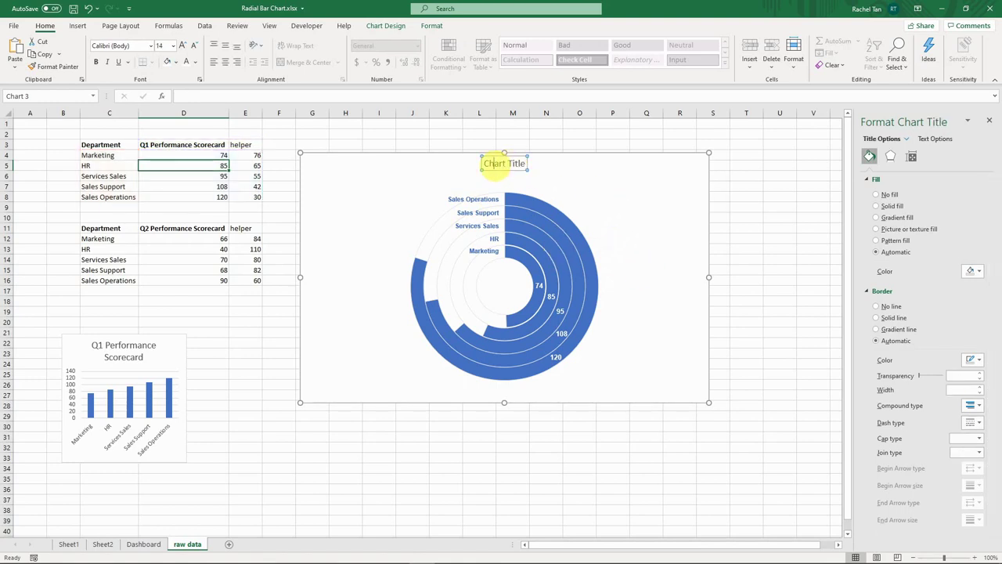
key(ctrl+a)
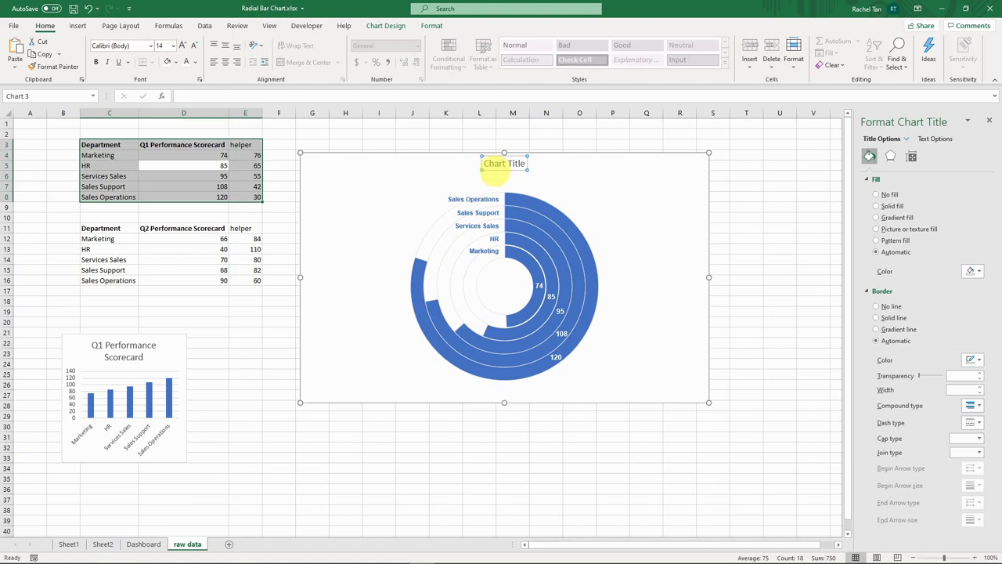
drag(495, 174, 329, 169)
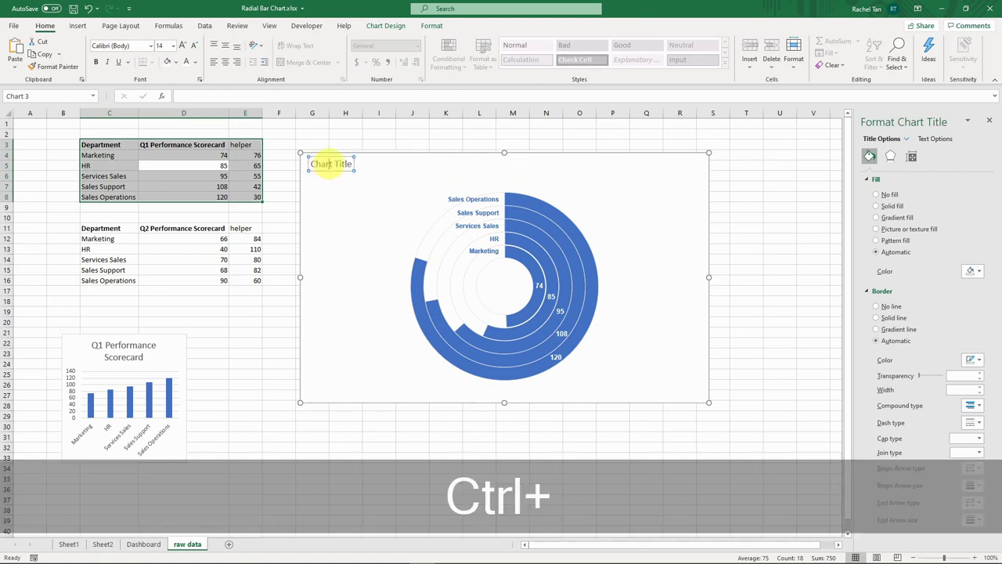
key(ctrl+a)
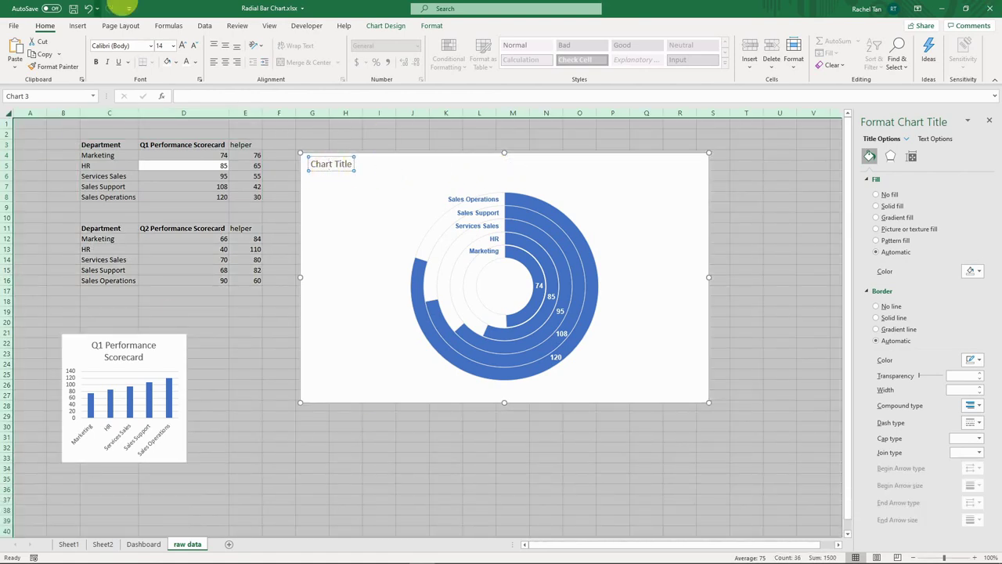
click(283, 228)
Retitle the chart 'Q1 Performance Scorecard' in bold Arial with automatic font colour.
click(328, 163)
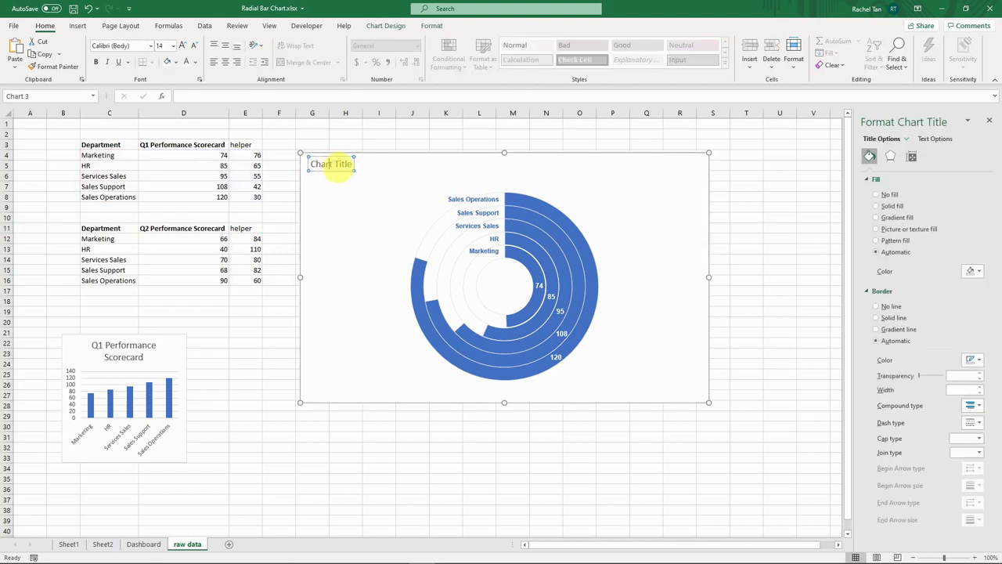
key(shift+End)
text(Q)
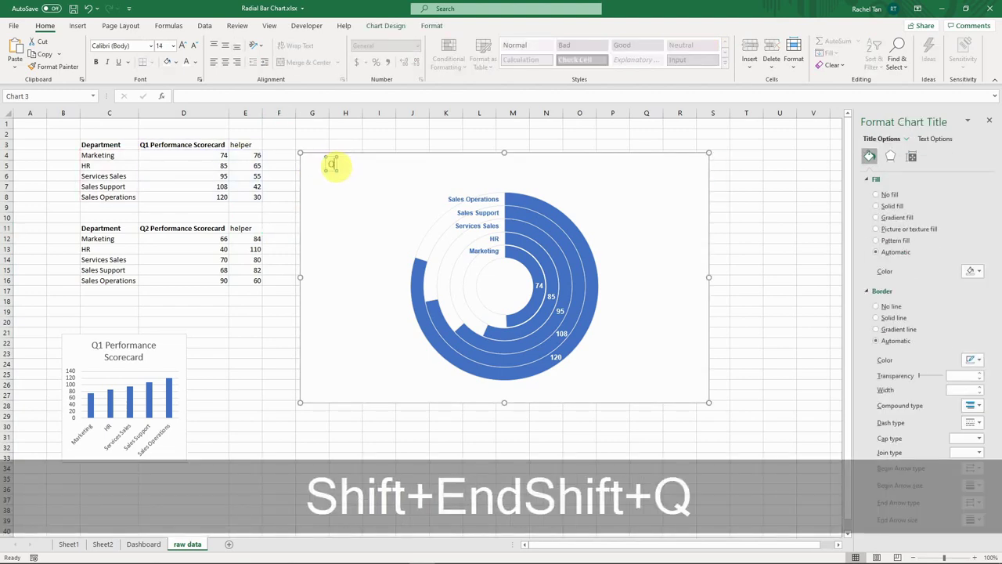
text(1 Performanc eSco)
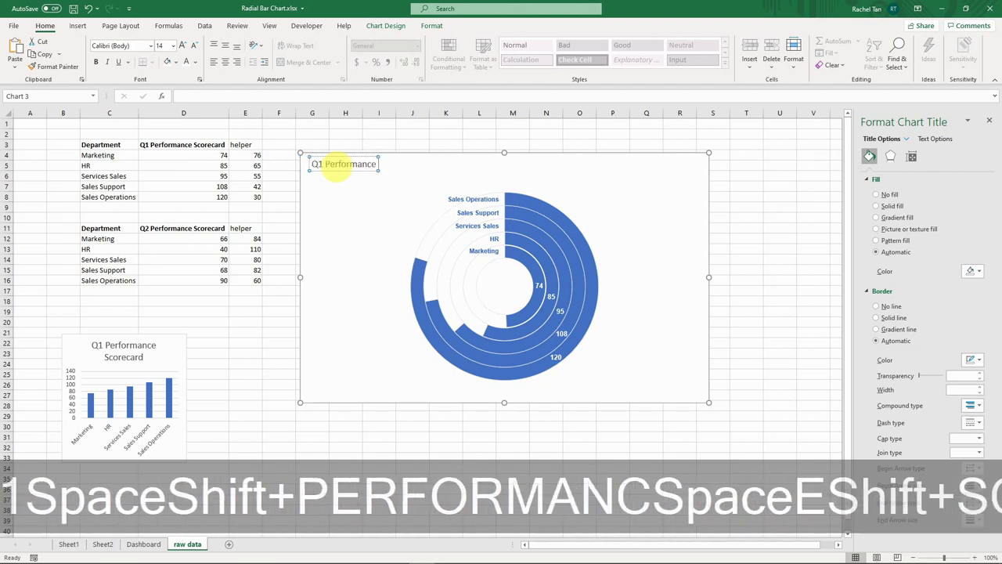
text(recard)
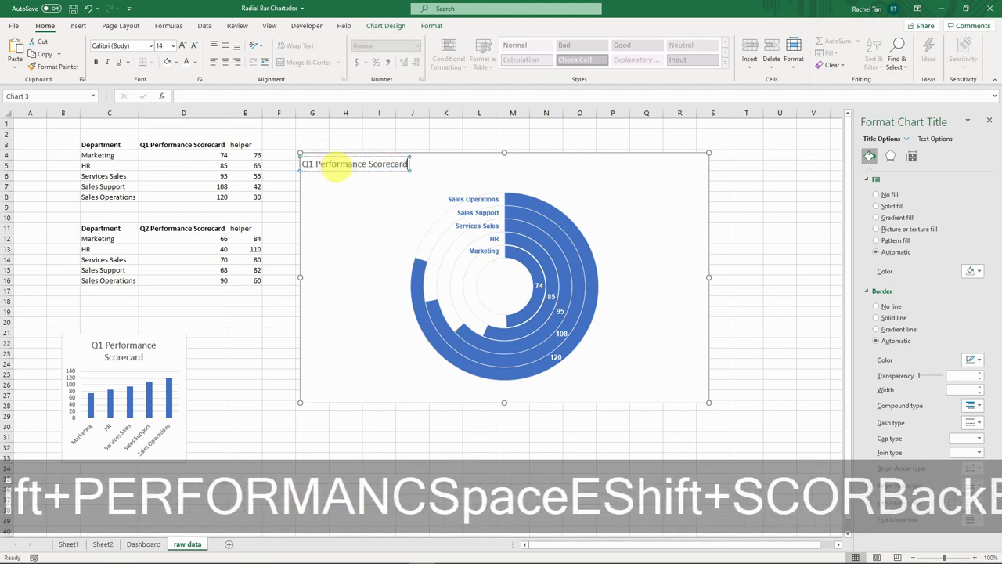
key(ctrl+a)
click(132, 45)
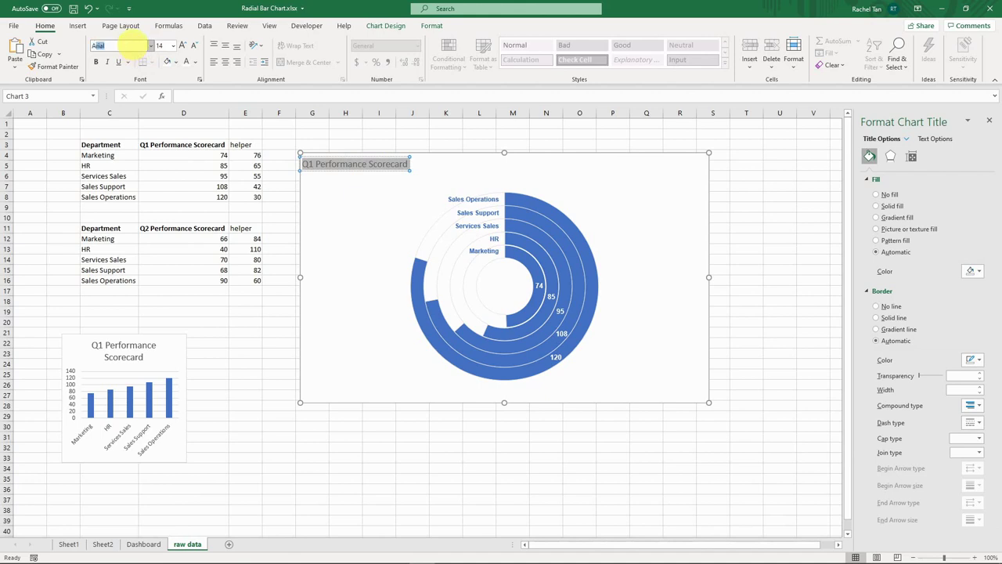
key(Return)
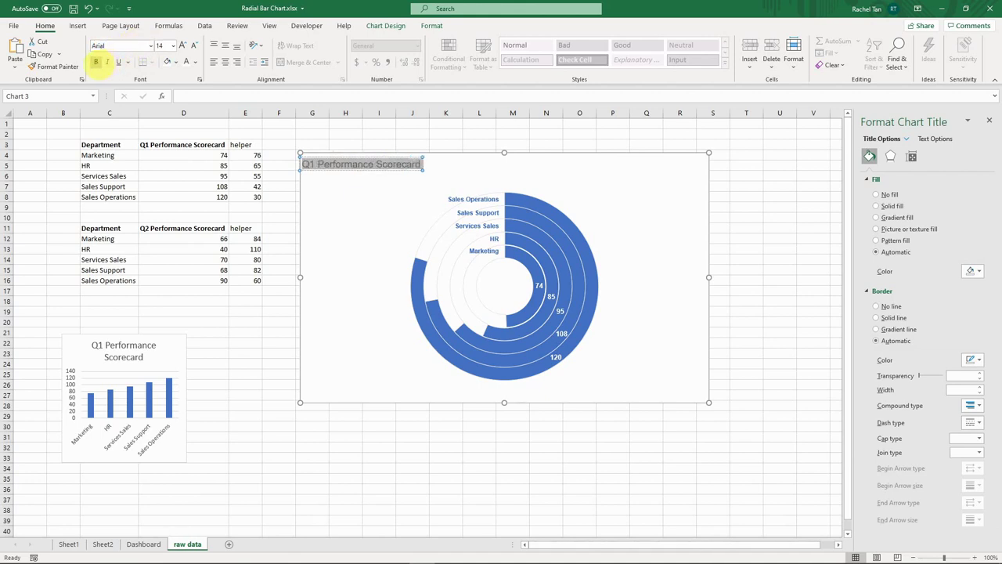
click(96, 63)
click(195, 61)
click(206, 79)
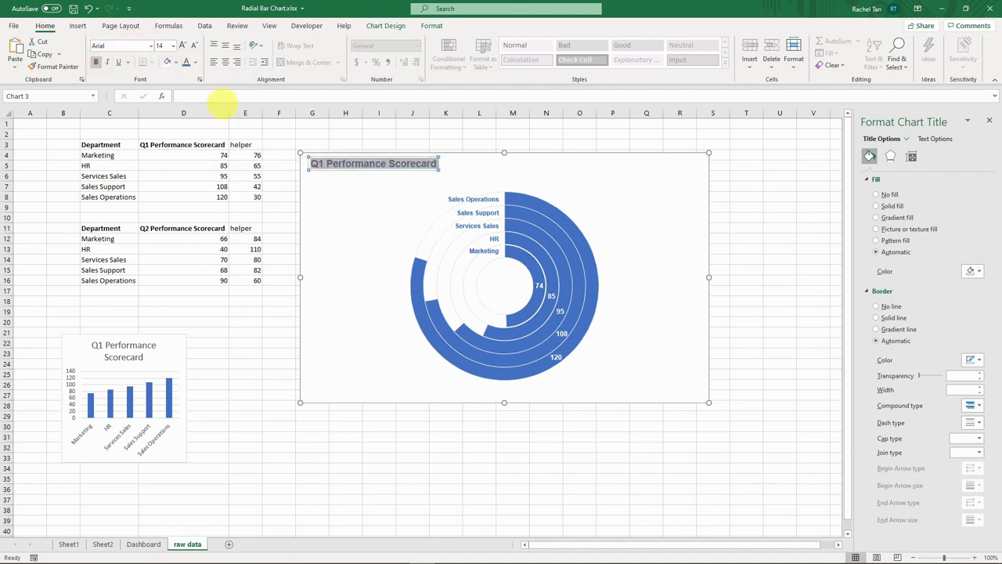
click(638, 186)
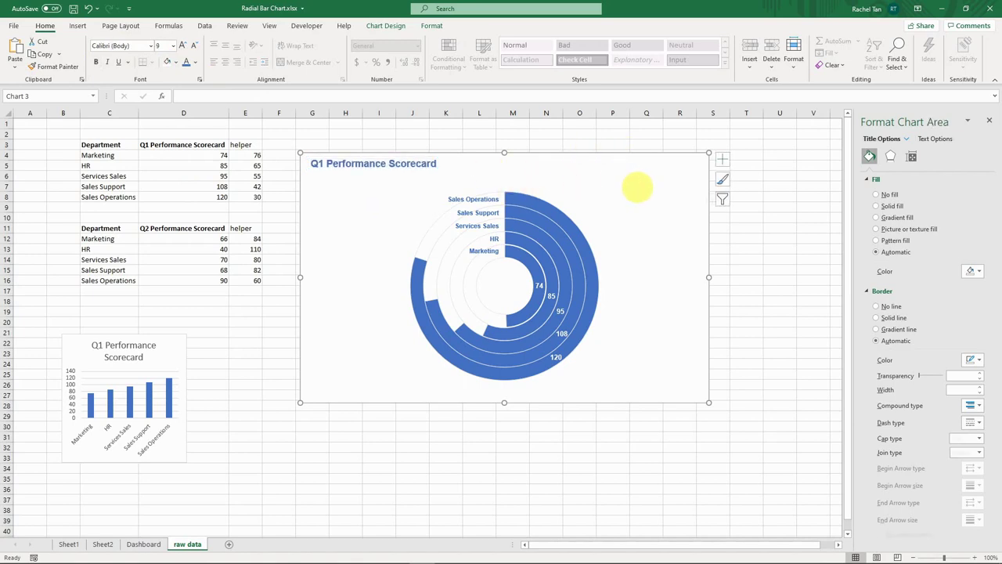
Copy the Q1 radial chart and paste it onto the Dashboard sheet.
click(548, 196)
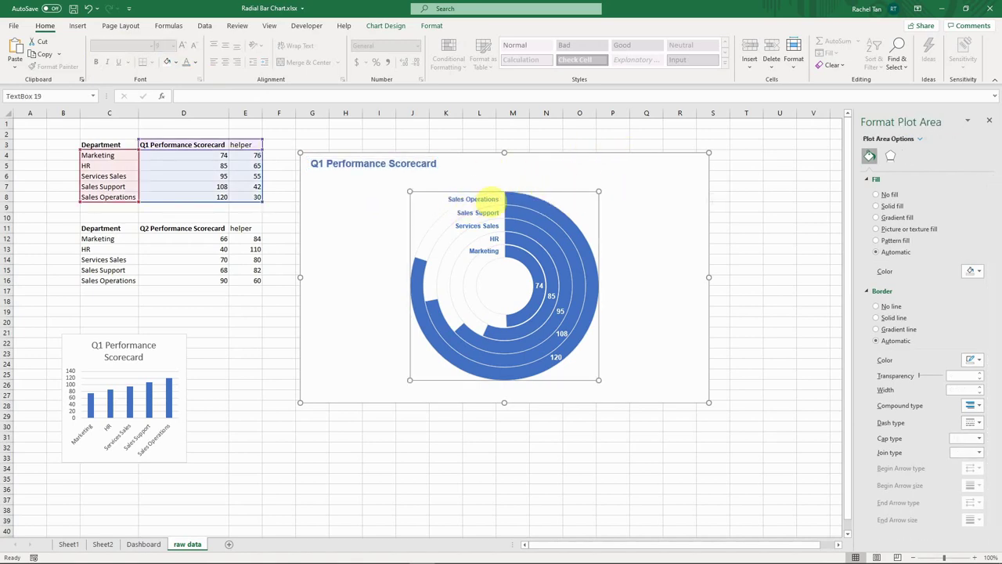
click(477, 213)
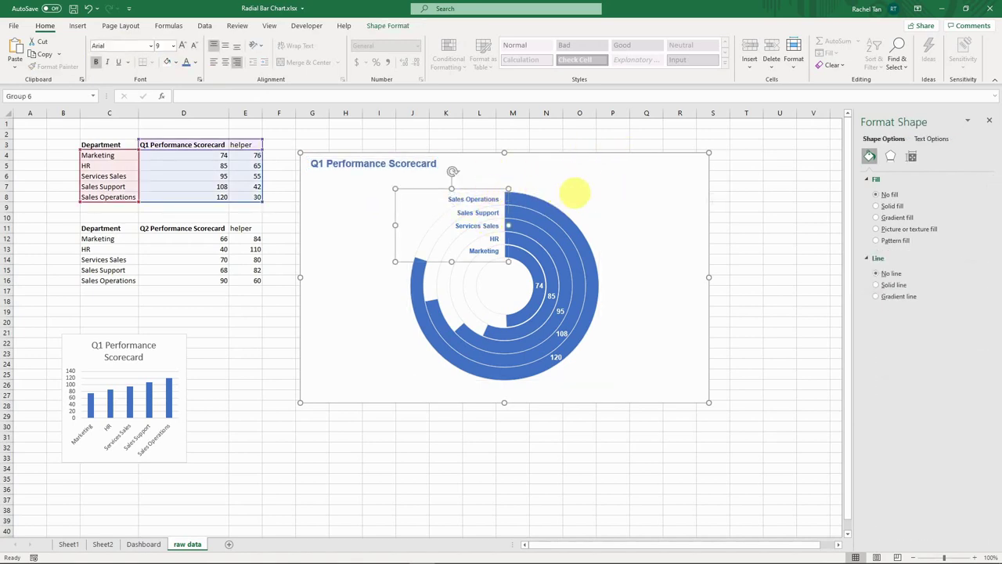
shift+click(631, 197)
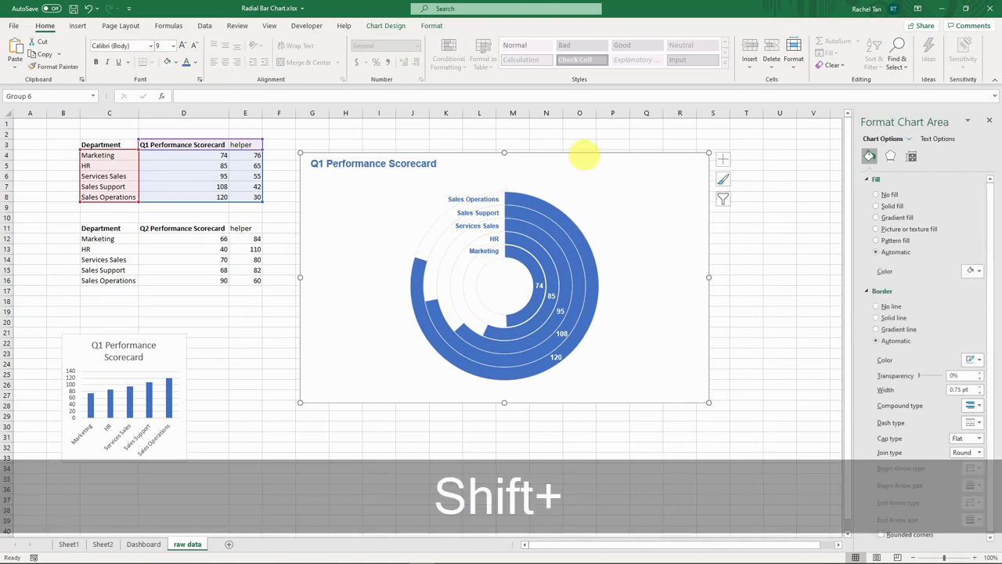
click(573, 212)
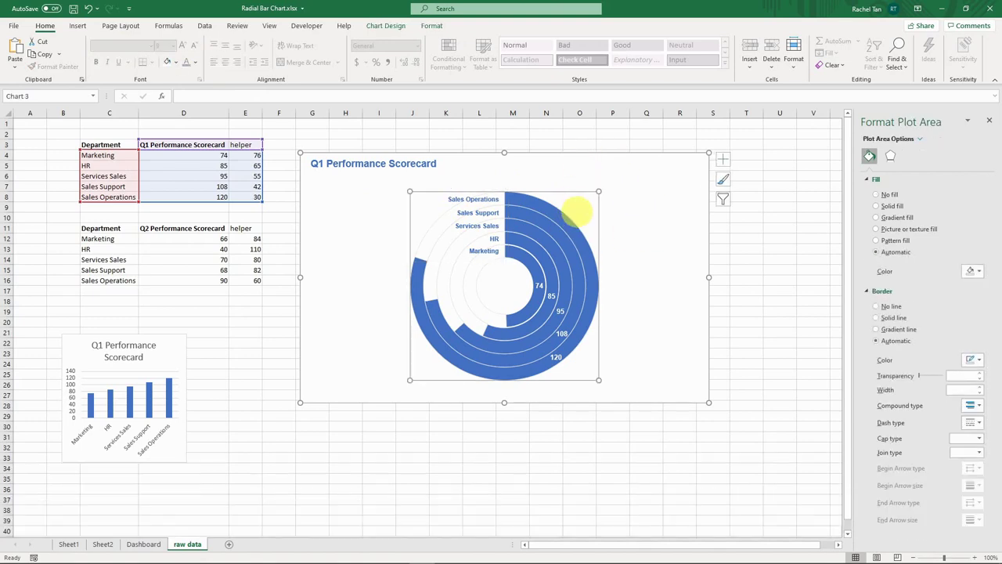
key(ctrl+c)
click(142, 543)
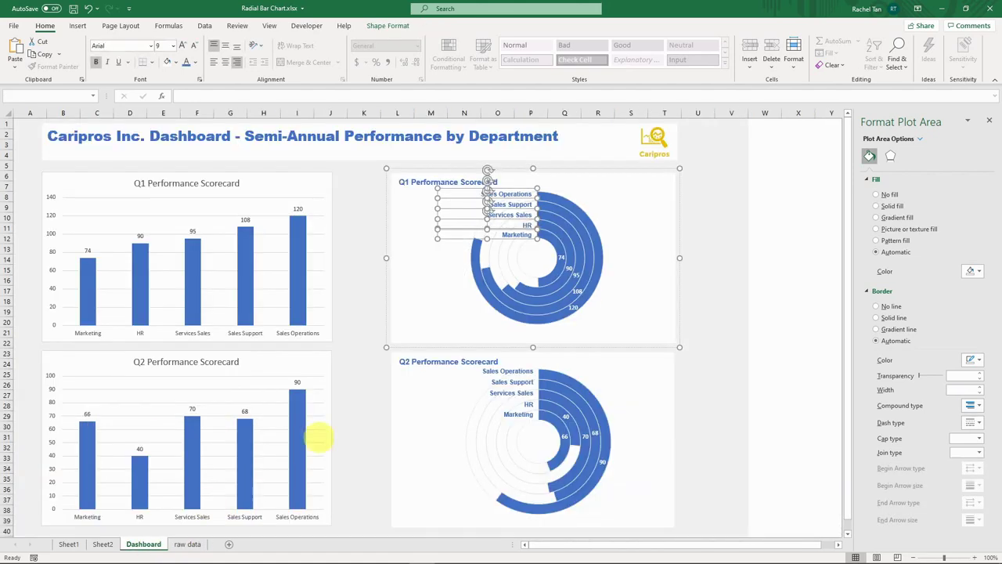
click(365, 238)
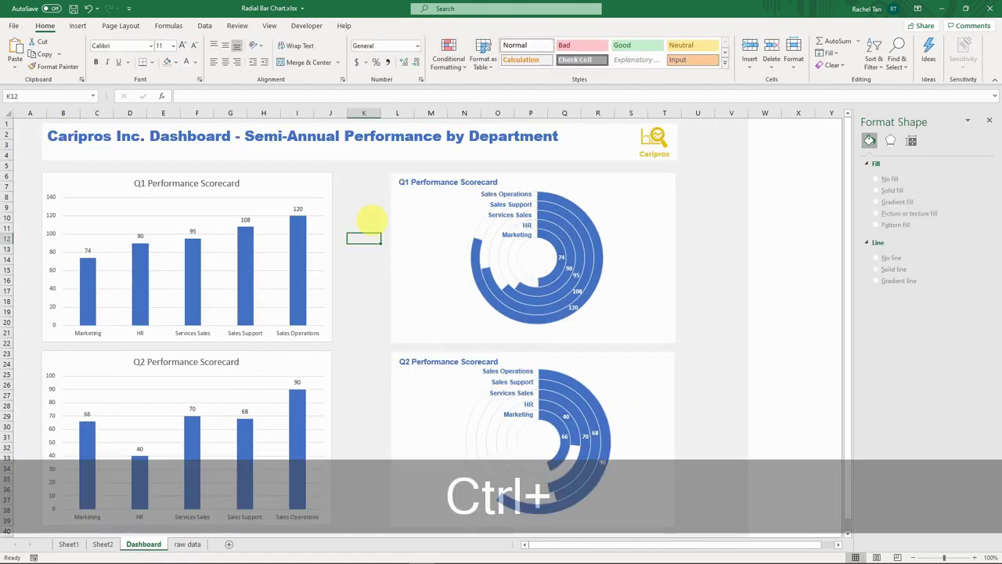
key(ctrl+v)
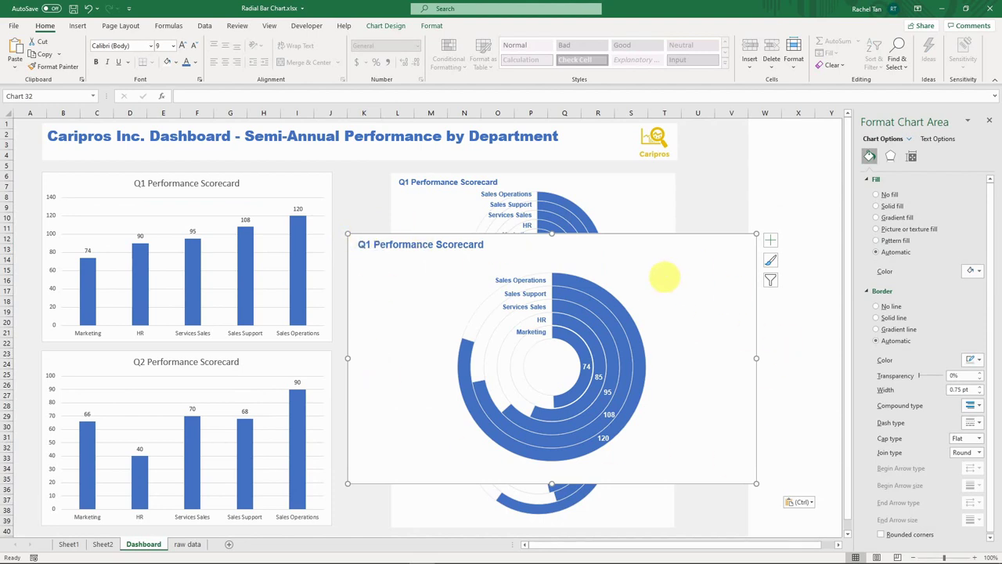
Shrink and move the pasted chart into the top-right Q1 slot, enlarging its plot area.
drag(756, 483, 611, 377)
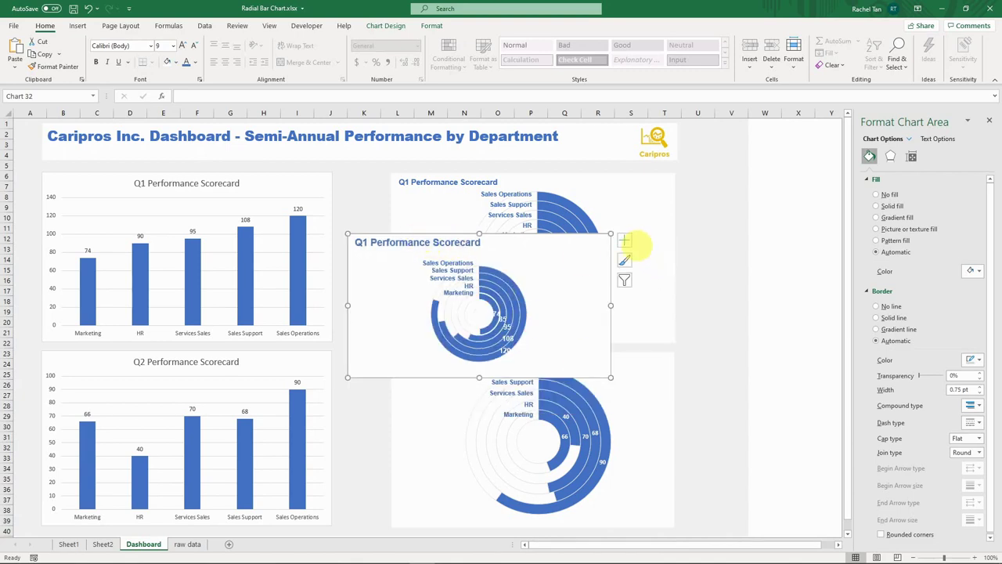
click(609, 227)
drag(611, 234, 642, 174)
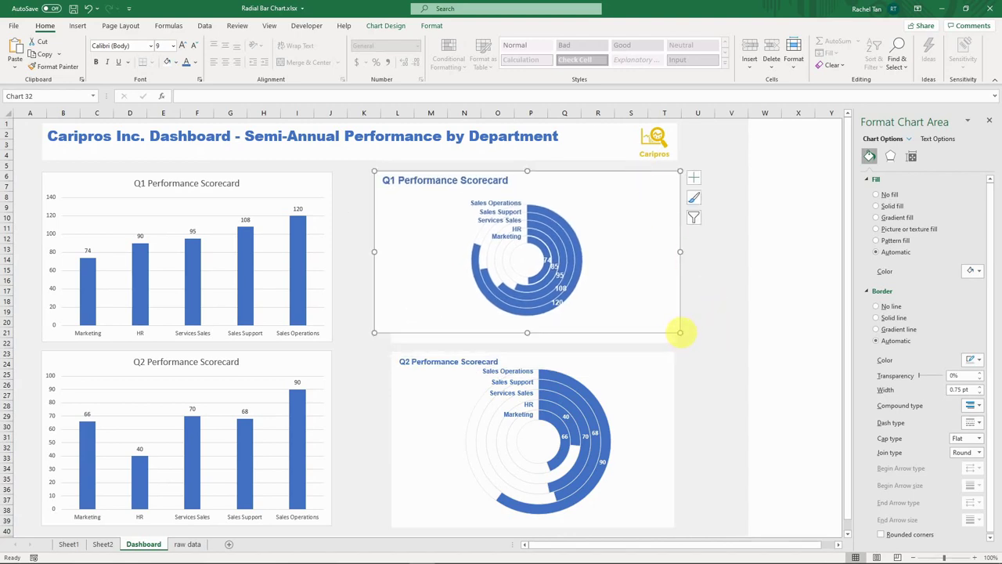
drag(680, 332, 686, 344)
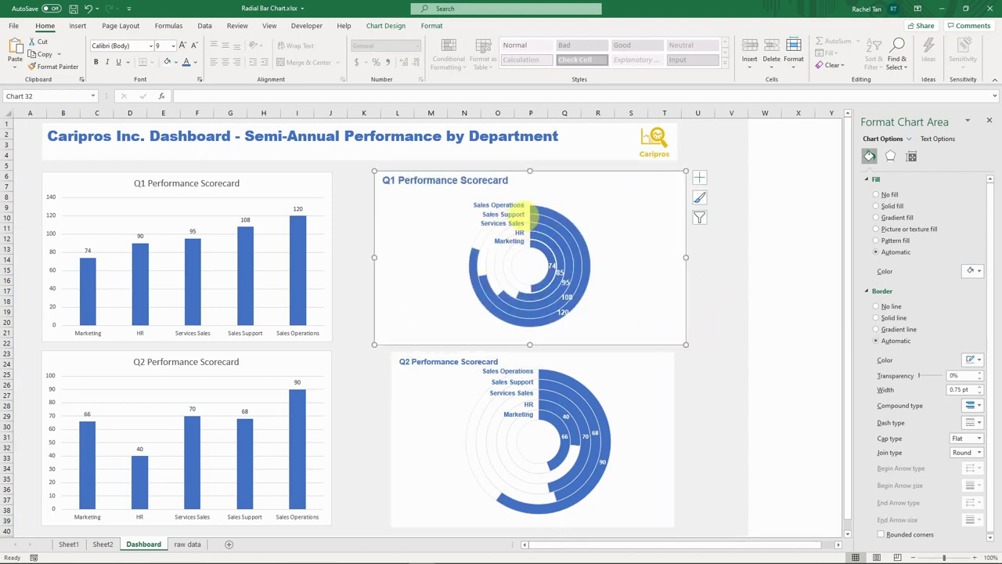
click(553, 208)
click(570, 203)
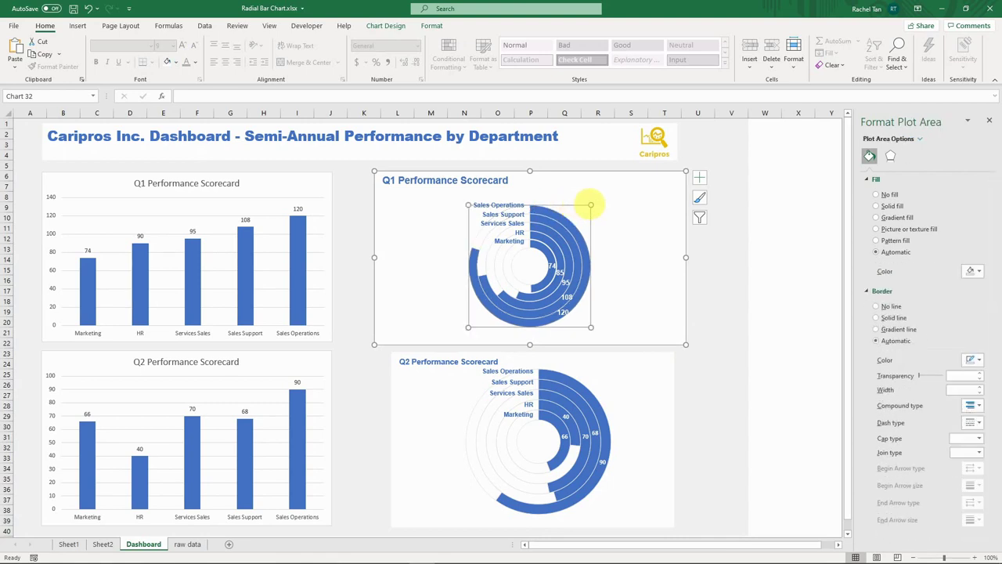
drag(590, 205, 595, 200)
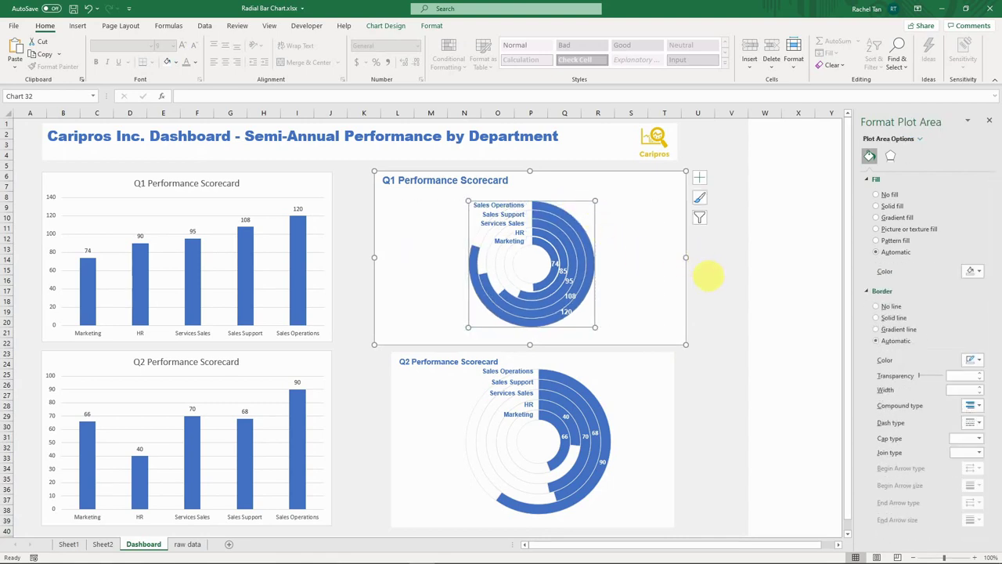
click(708, 275)
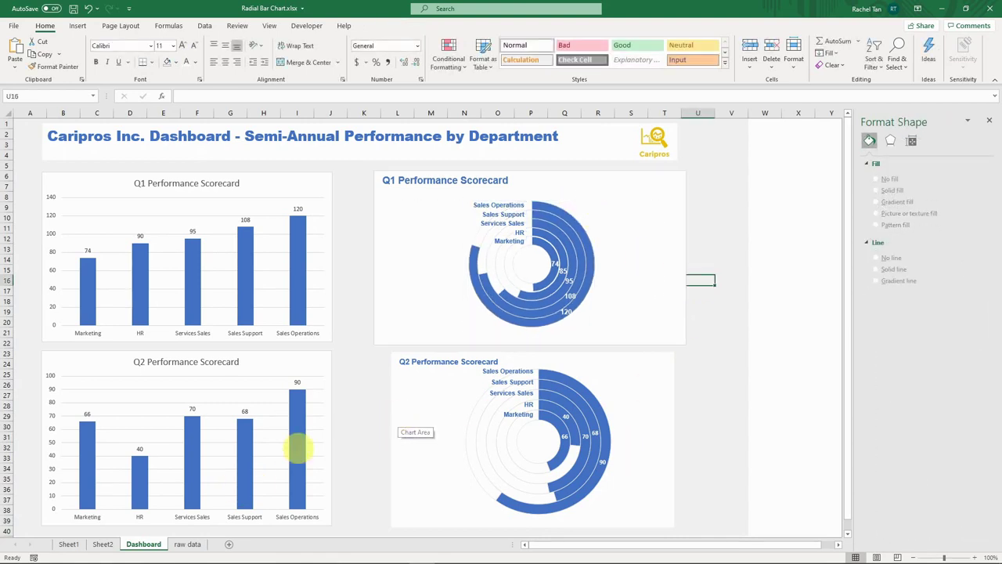
On raw data, shrink the Q1 radial chart and move it up beside the score tables.
click(187, 543)
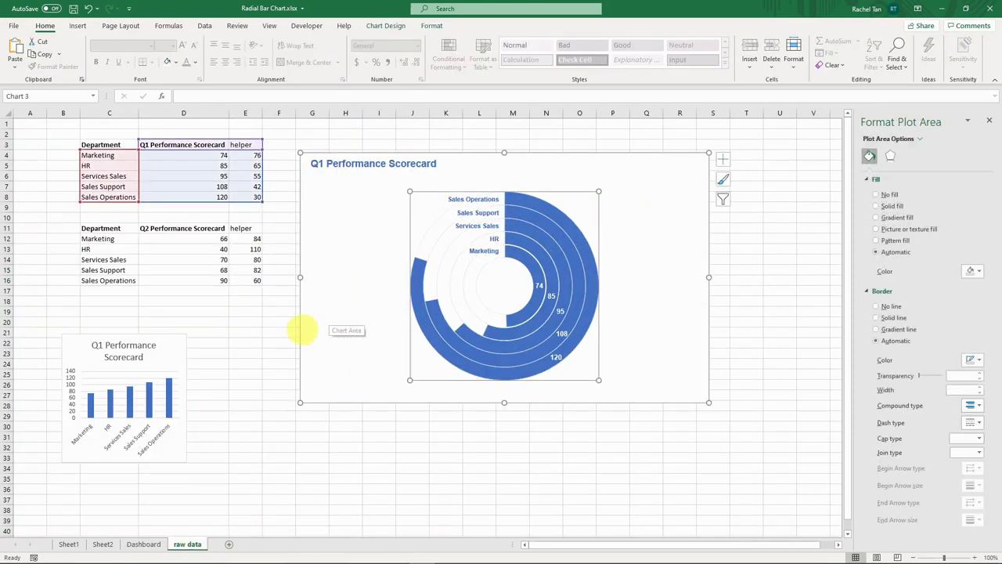
click(286, 342)
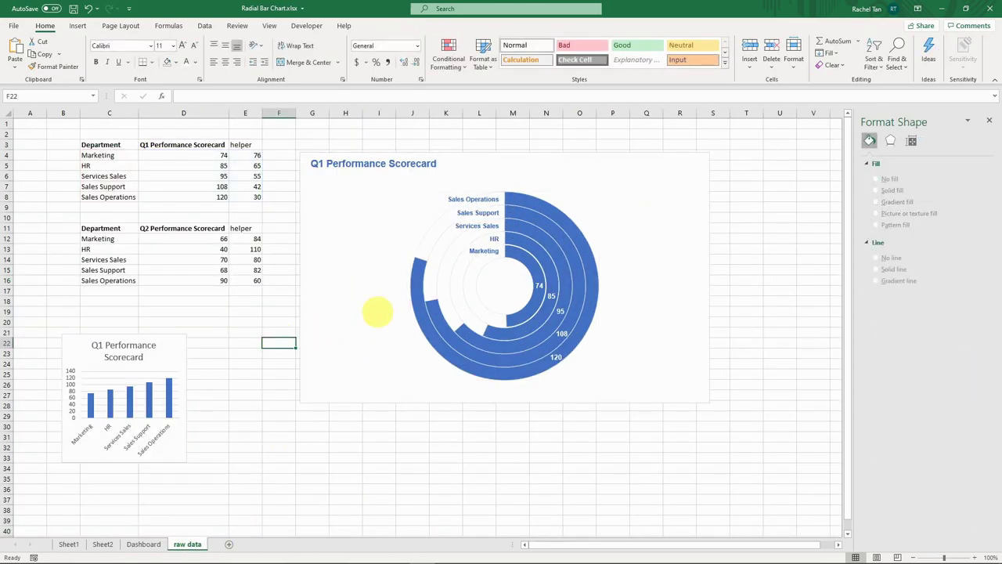
click(376, 310)
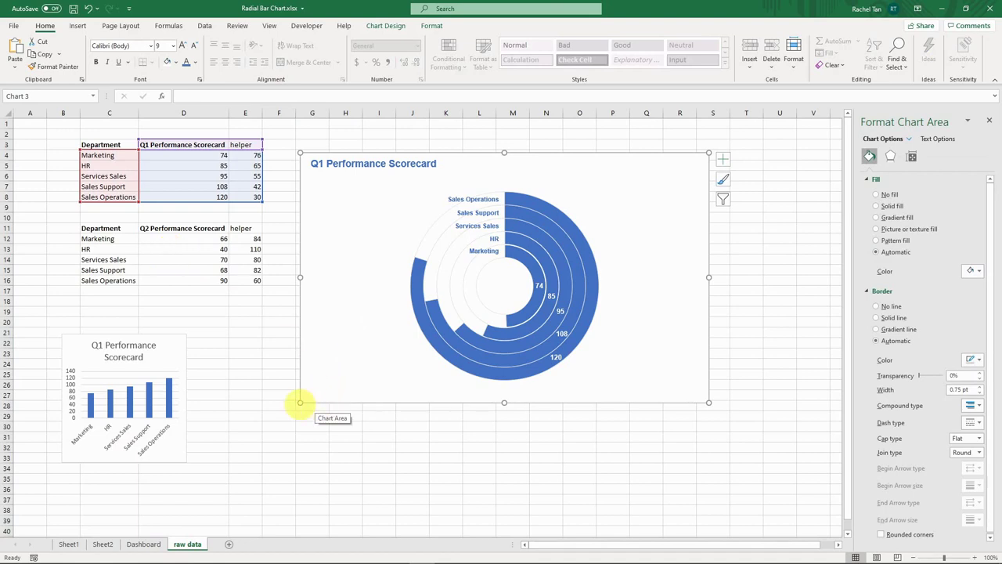
drag(300, 402, 377, 356)
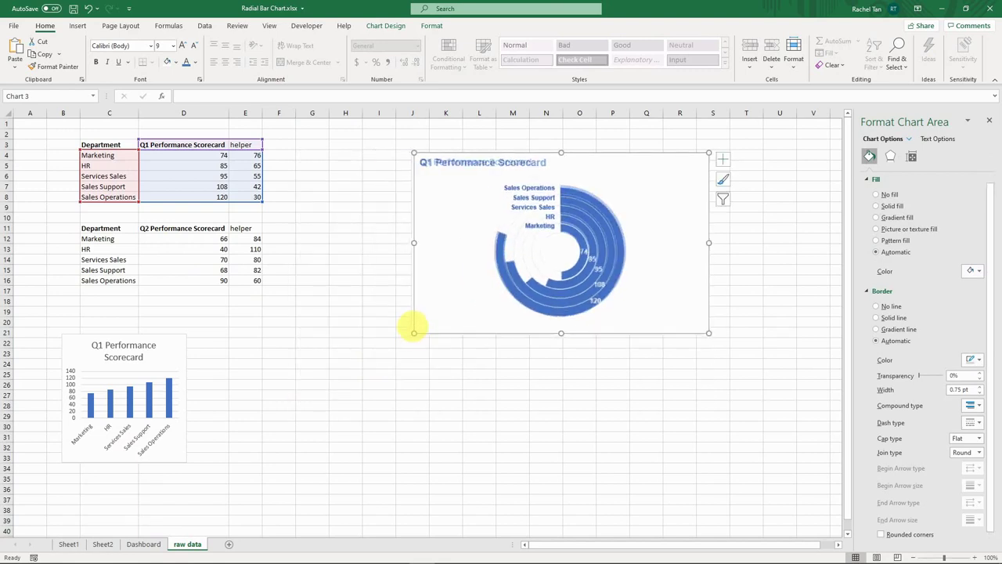
drag(481, 161, 479, 125)
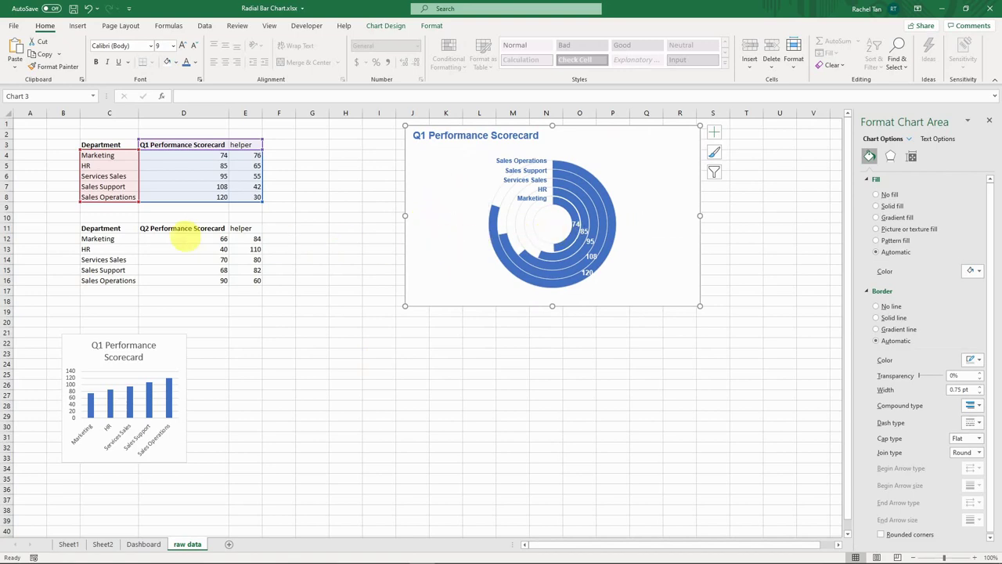
click(341, 264)
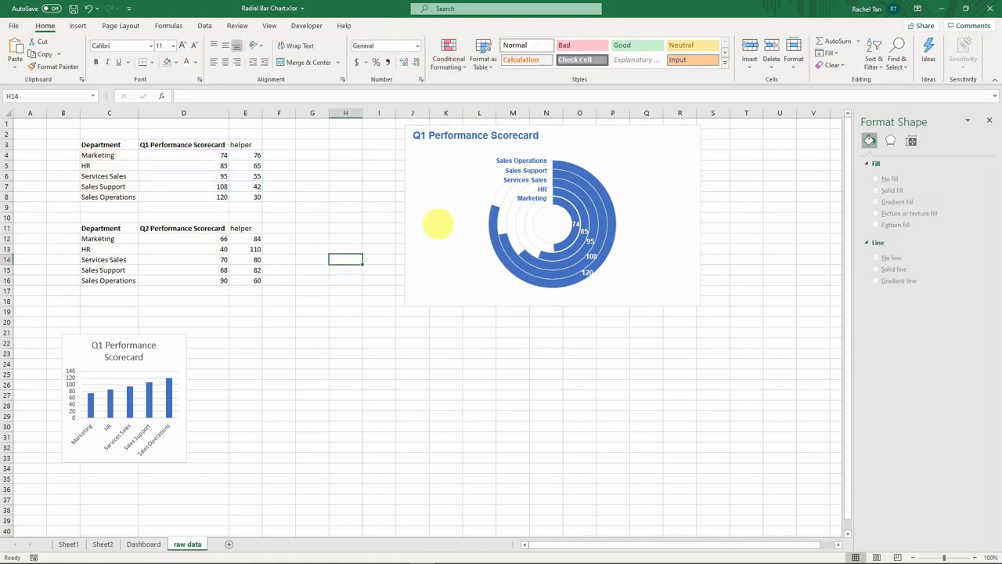
click(437, 225)
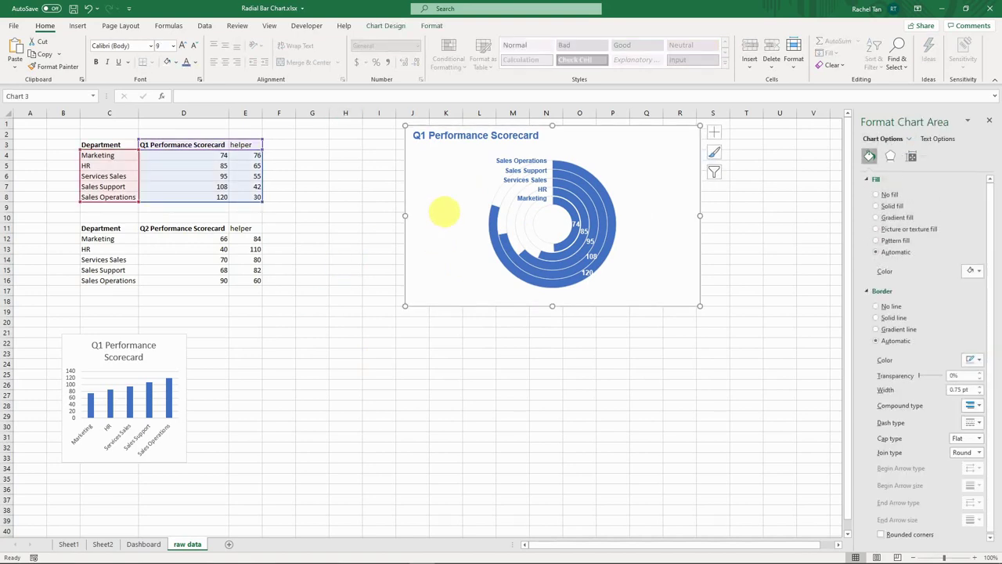
Paste a duplicate of the Q1 radial chart on the raw data sheet.
key(ctrl+c)
click(314, 272)
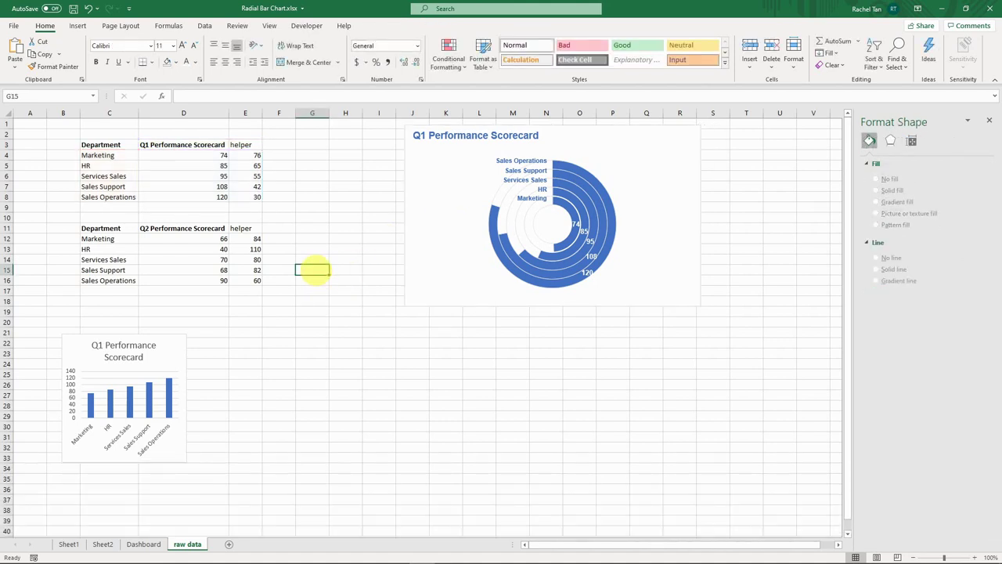
key(ctrl+v)
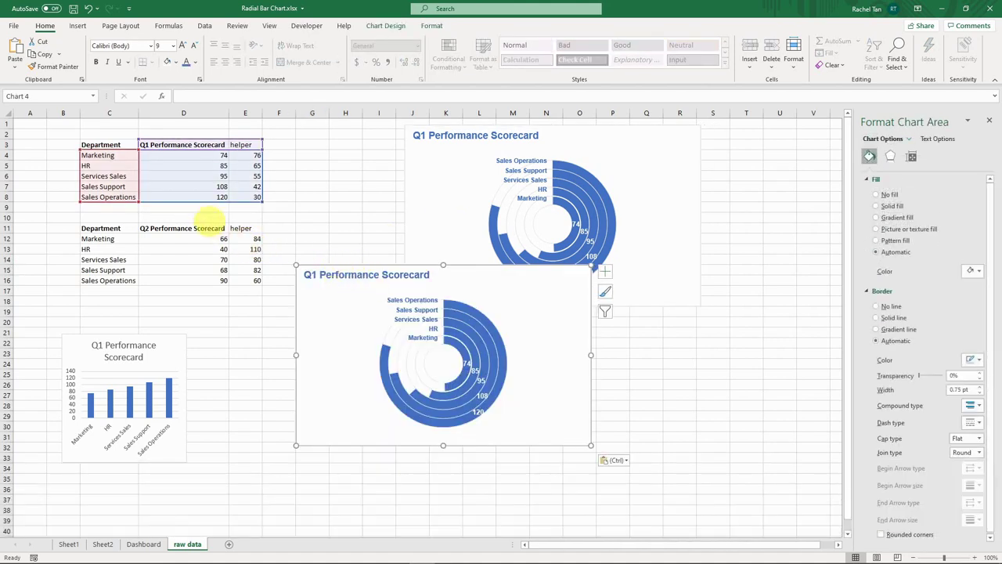
click(196, 201)
click(358, 320)
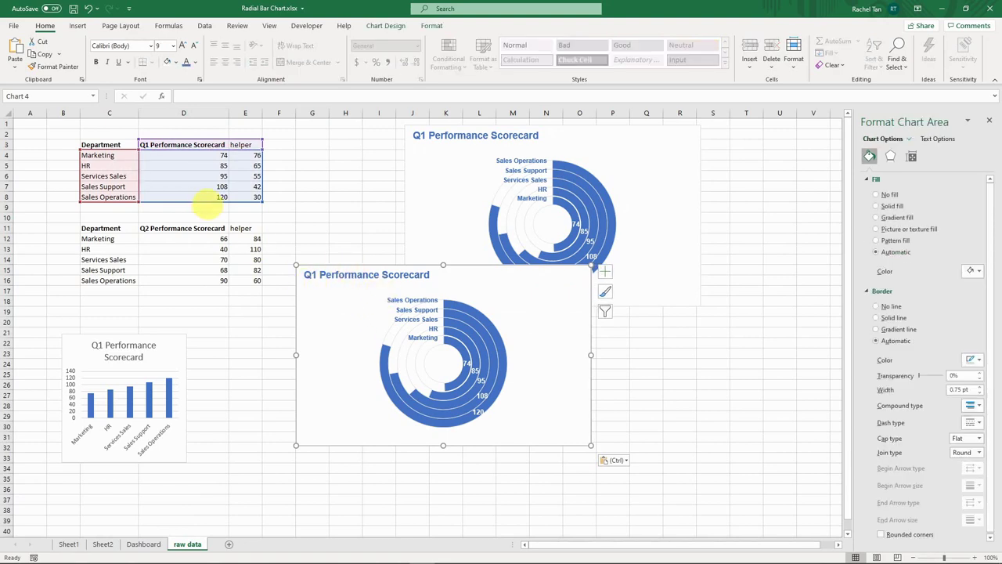
Shift the copy's source range to the Q2 rows 12–16 and move it below the Q1 chart.
drag(208, 202, 210, 278)
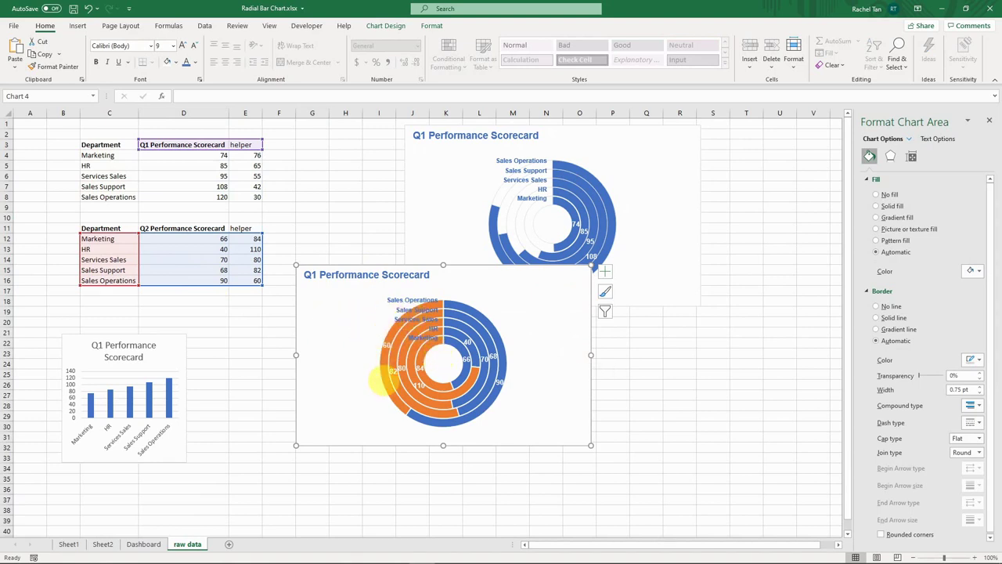
mouse_move(443, 370)
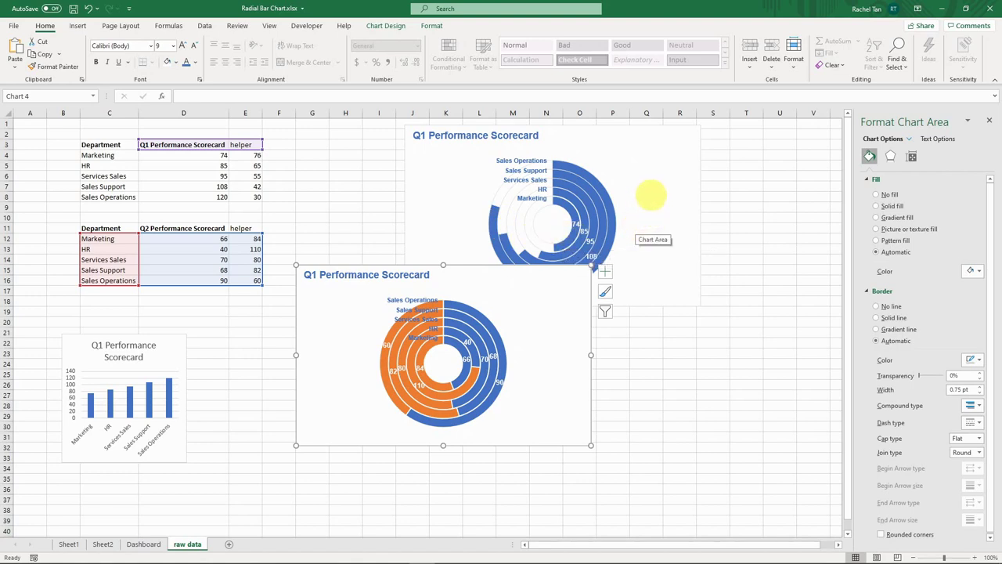
drag(413, 266, 367, 313)
click(430, 227)
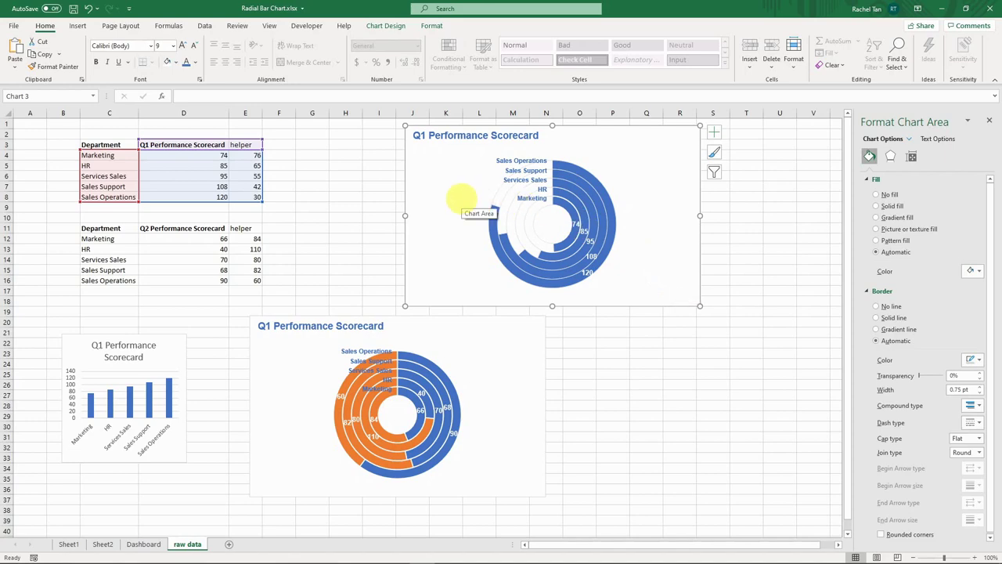
Use Save as Template on the Q1 chart, naming the template 'Radial Bar Chart'.
right_click(461, 198)
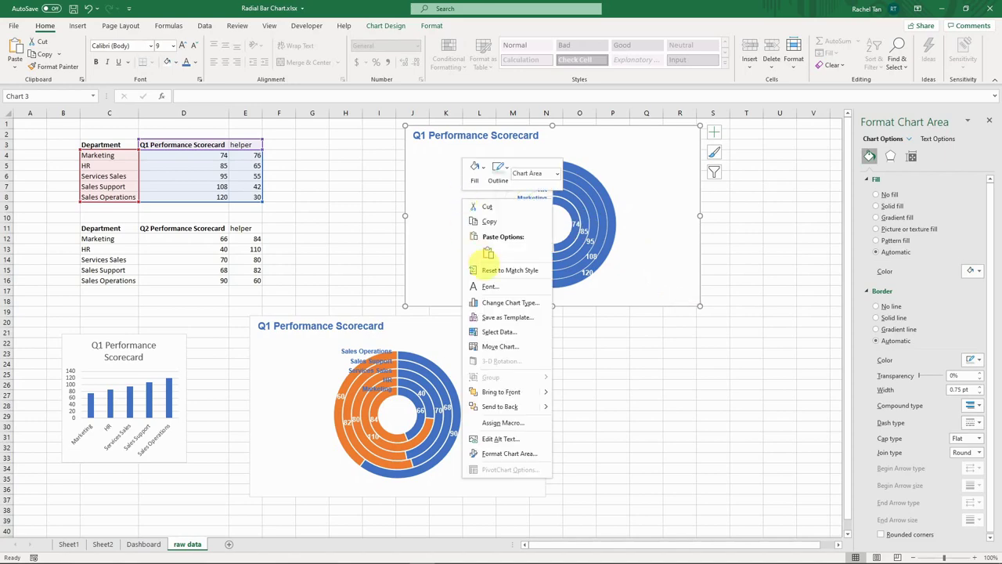
click(507, 318)
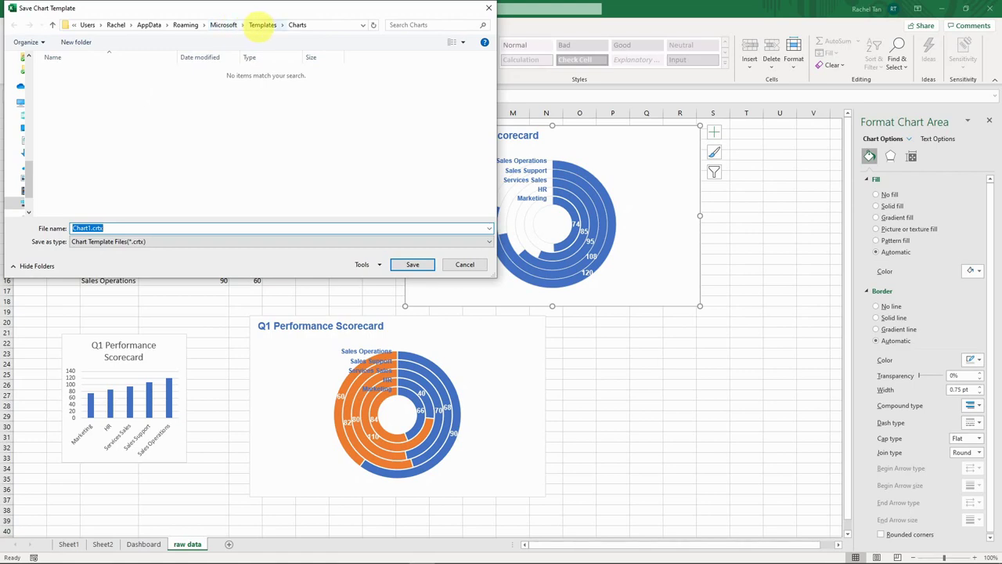
text(Rial)
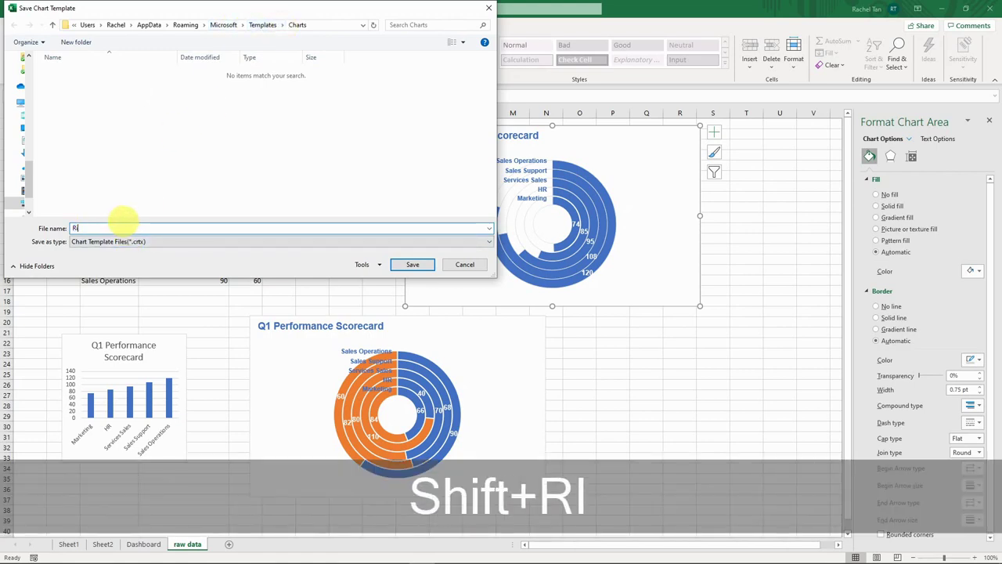
key(BackSpace)
key(BackSpace)
key(BackSpace)
text(a)
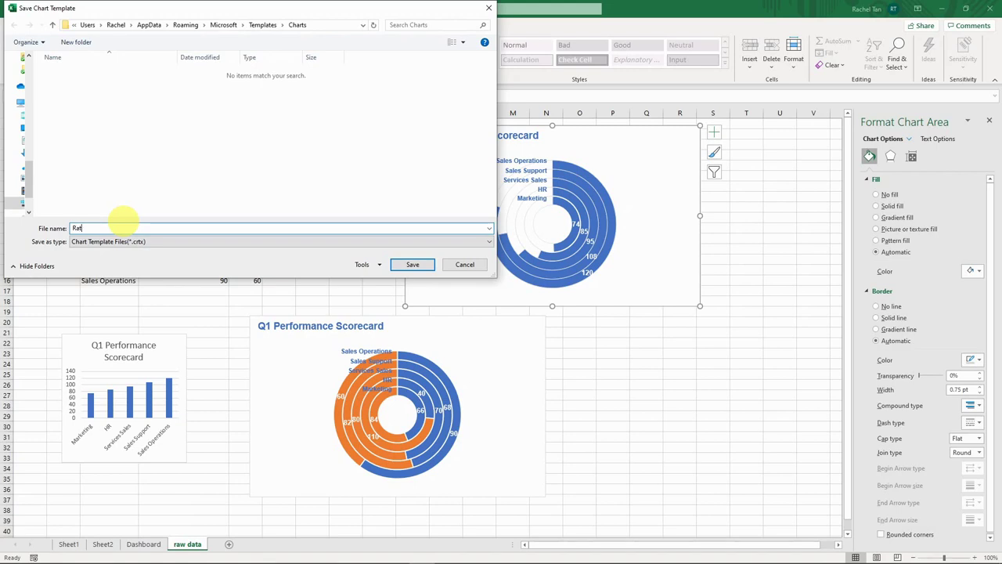
text(dial Bar Chad)
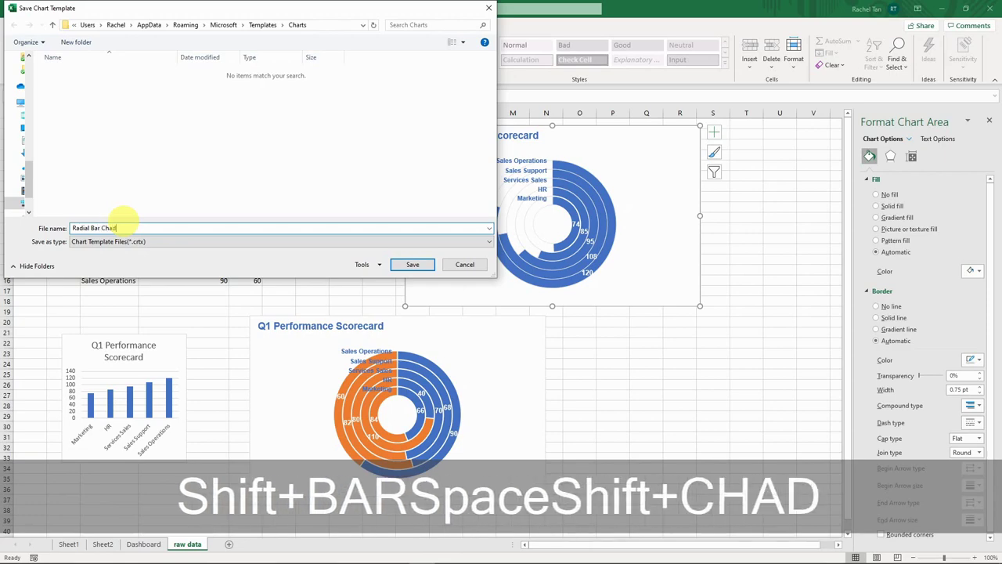
key(BackSpace)
text(rt)
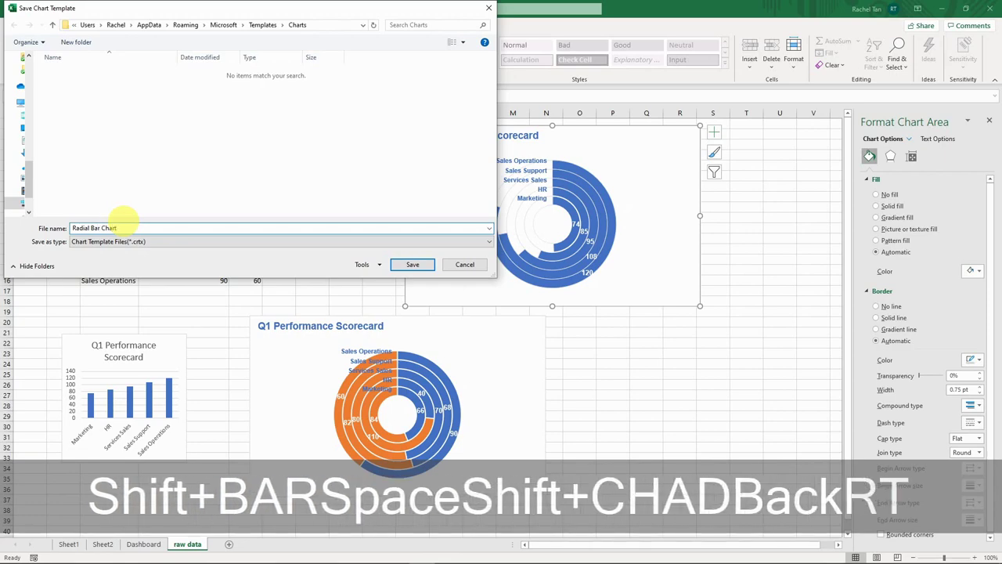
click(412, 264)
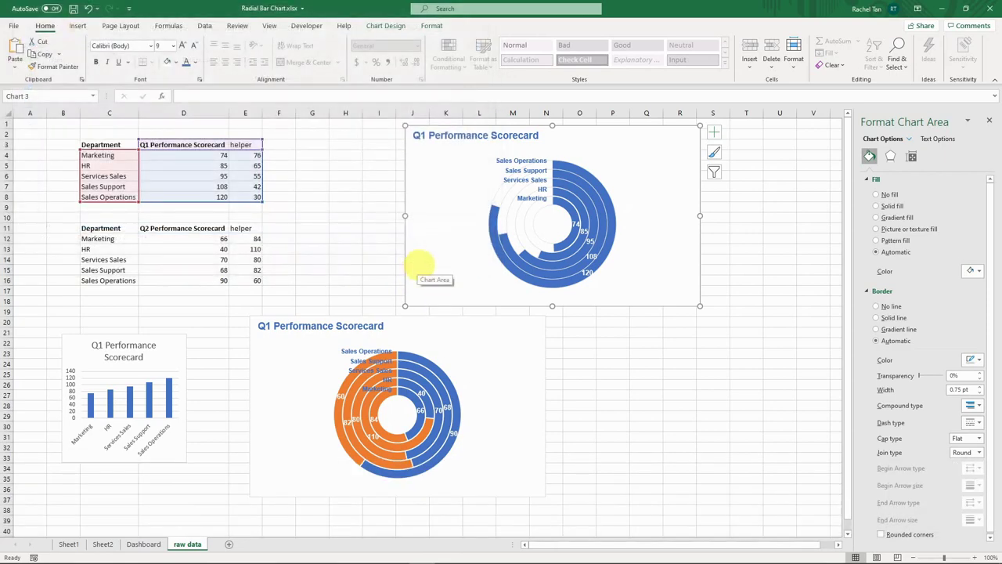
Nudge the lower chart slightly to the right beneath the Q1 chart.
click(555, 336)
click(476, 354)
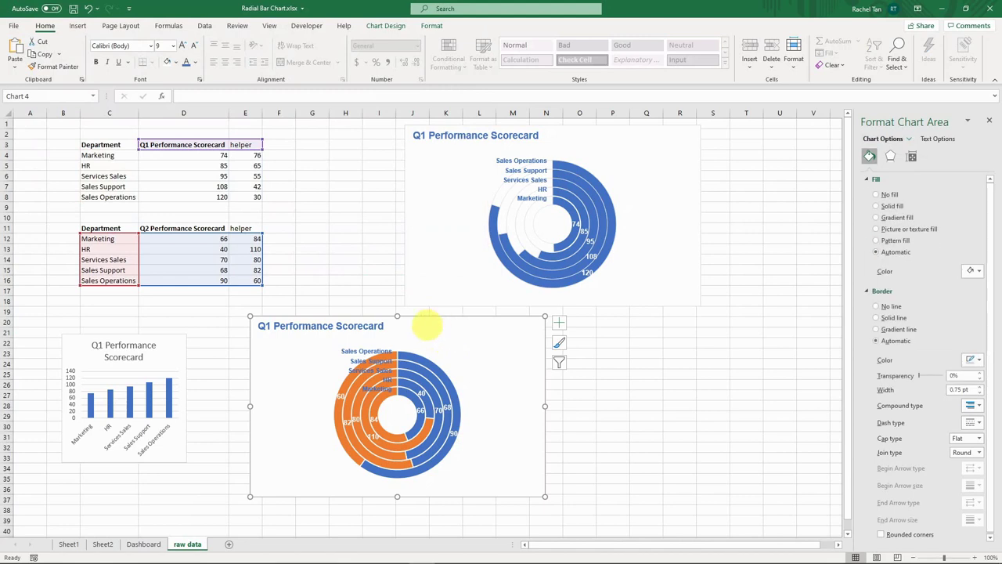
click(373, 297)
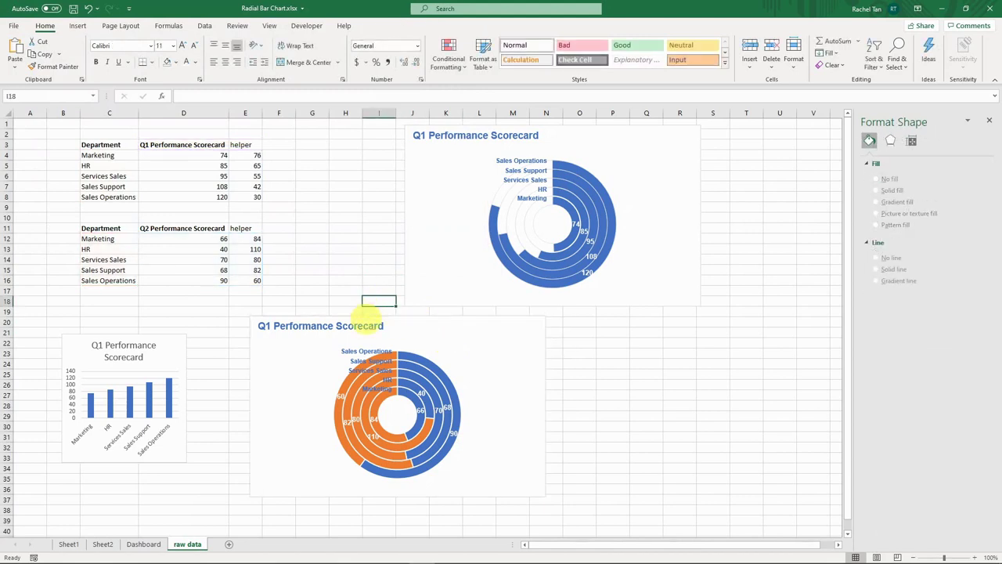
mouse_move(369, 313)
mouse_down()
mouse_move(441, 317)
mouse_move(370, 303)
mouse_up()
Change the lower chart's title from Q1 to 'Q2 Performance Scorecard'.
click(279, 314)
click(277, 313)
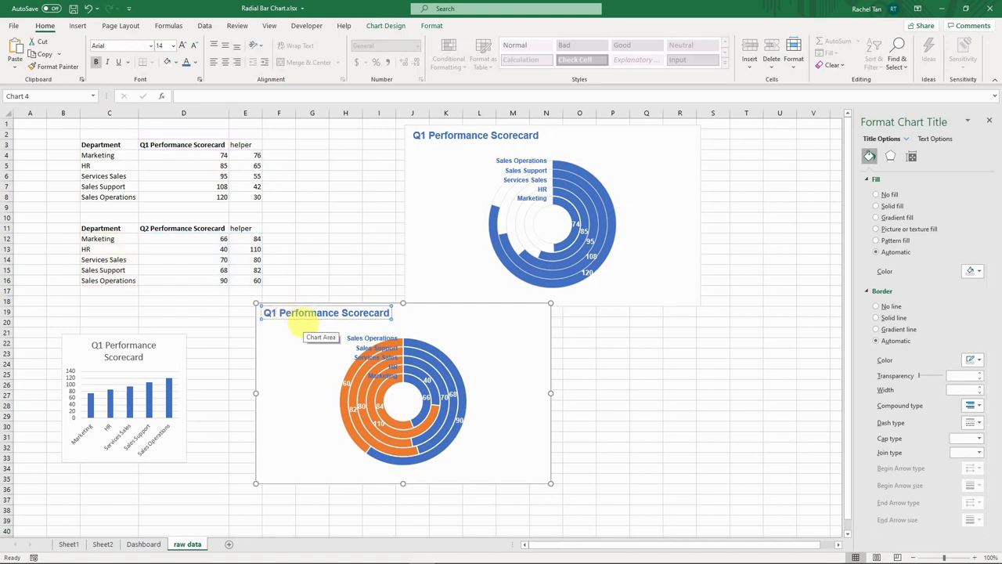
click(477, 347)
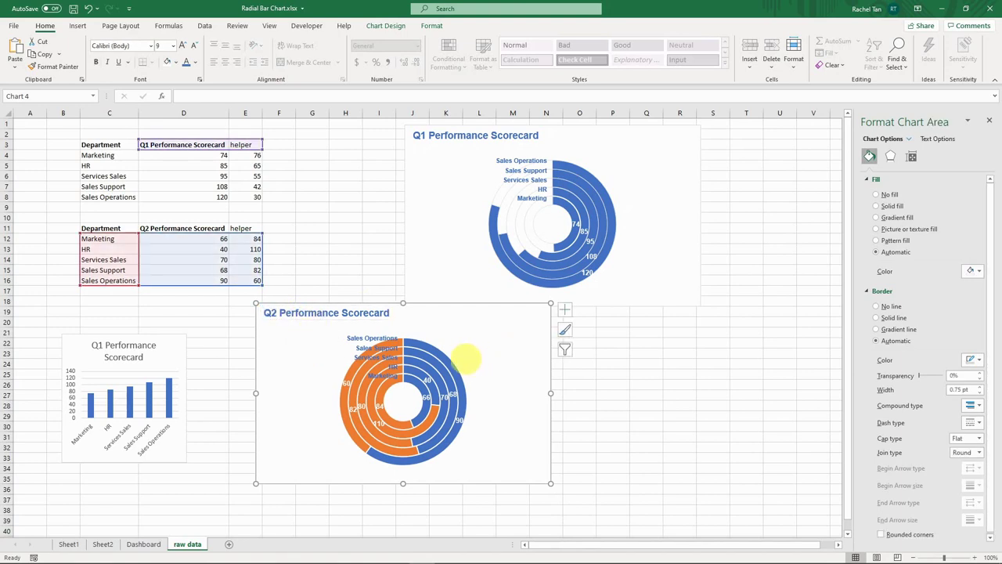
click(468, 350)
click(462, 330)
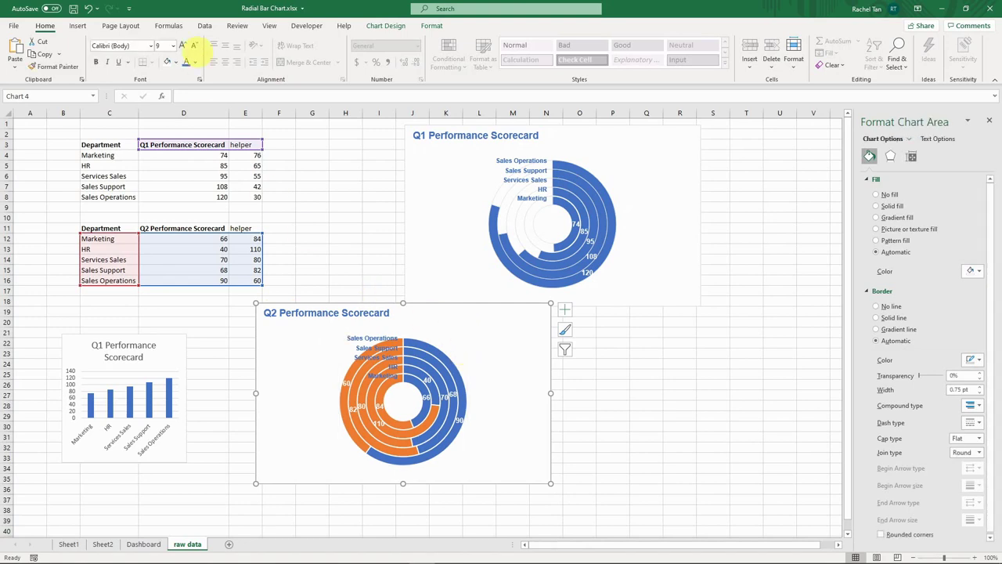
click(376, 24)
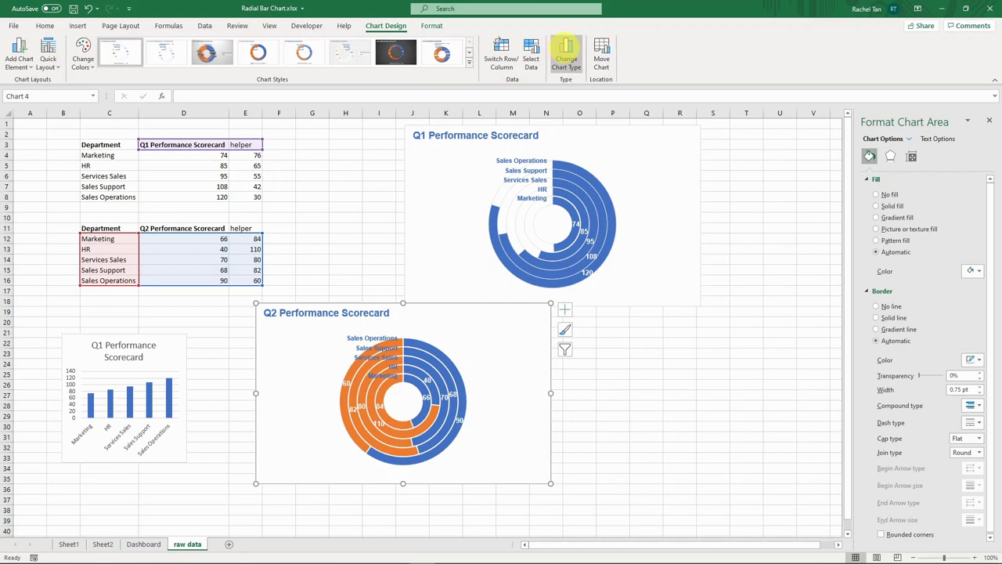
Switch the Q2 chart to the saved Radial Bar Chart template, giving blue score bars.
click(566, 55)
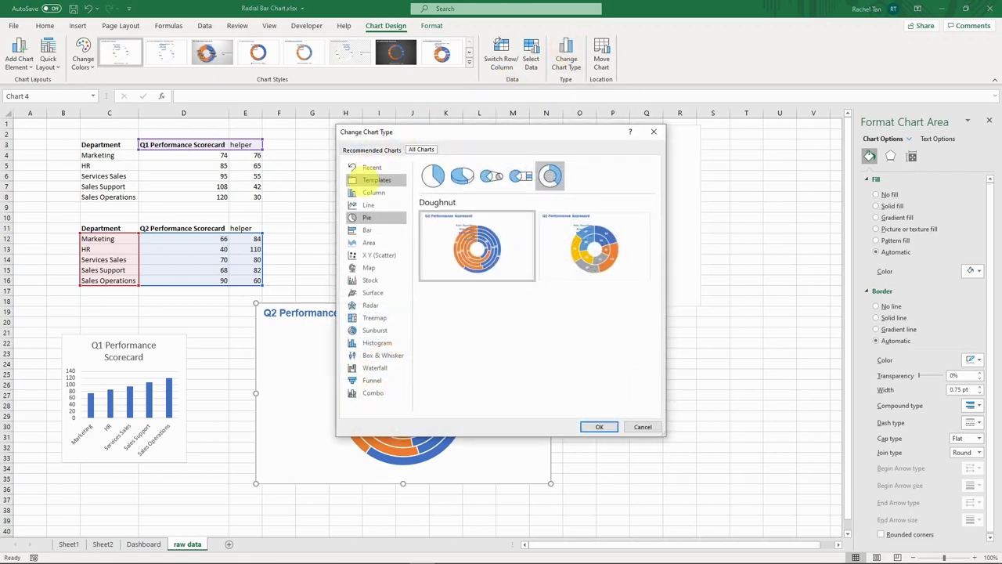
click(354, 180)
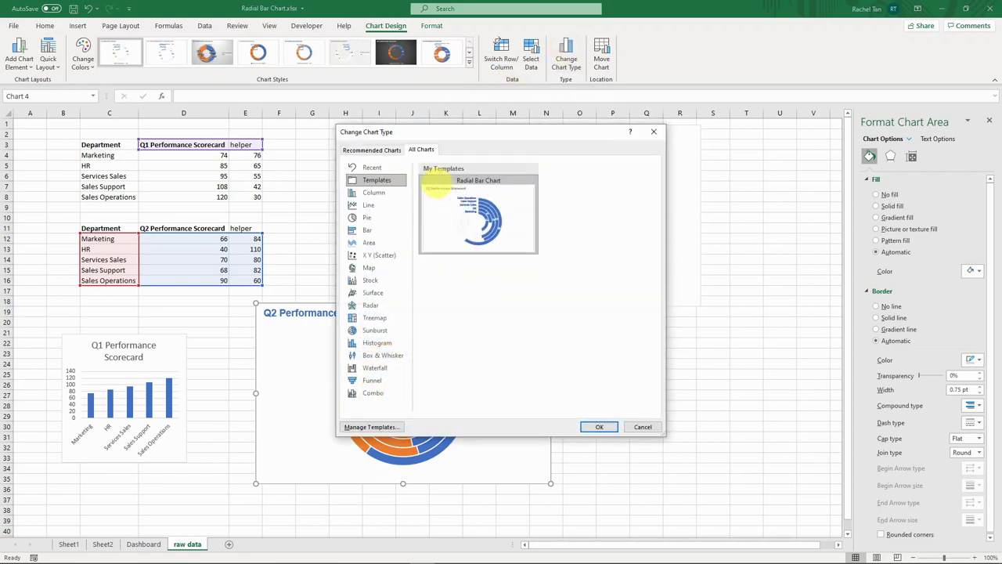
mouse_move(479, 201)
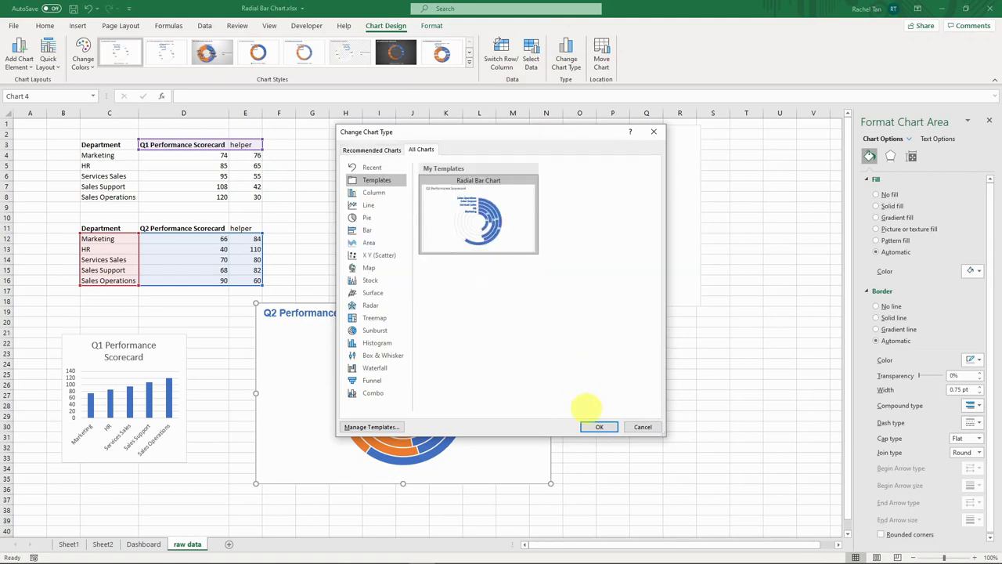
click(588, 427)
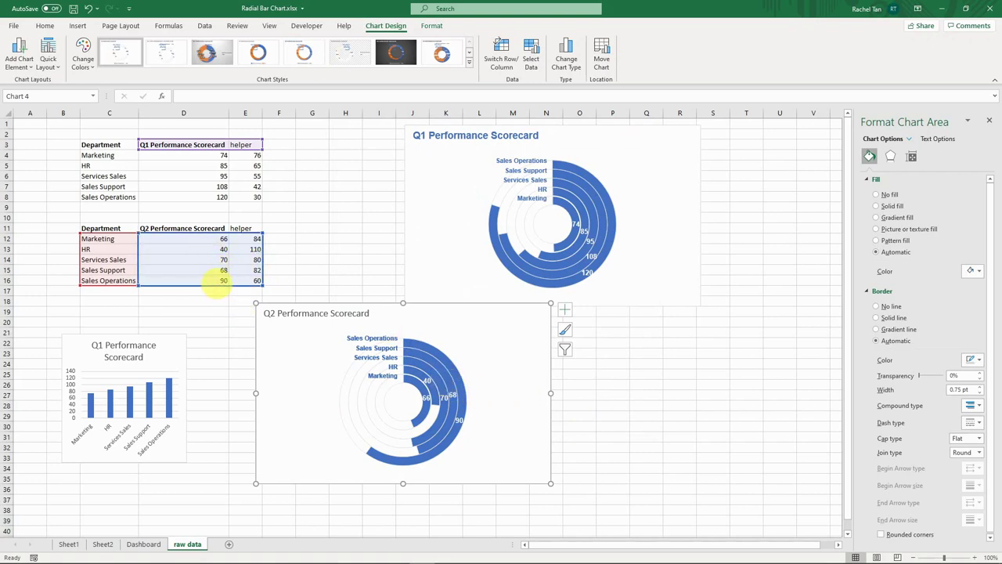
Format the 'Q2 Performance Scorecard' title as bold Arial 14, matching the Q1 chart.
click(293, 313)
key(ctrl+a)
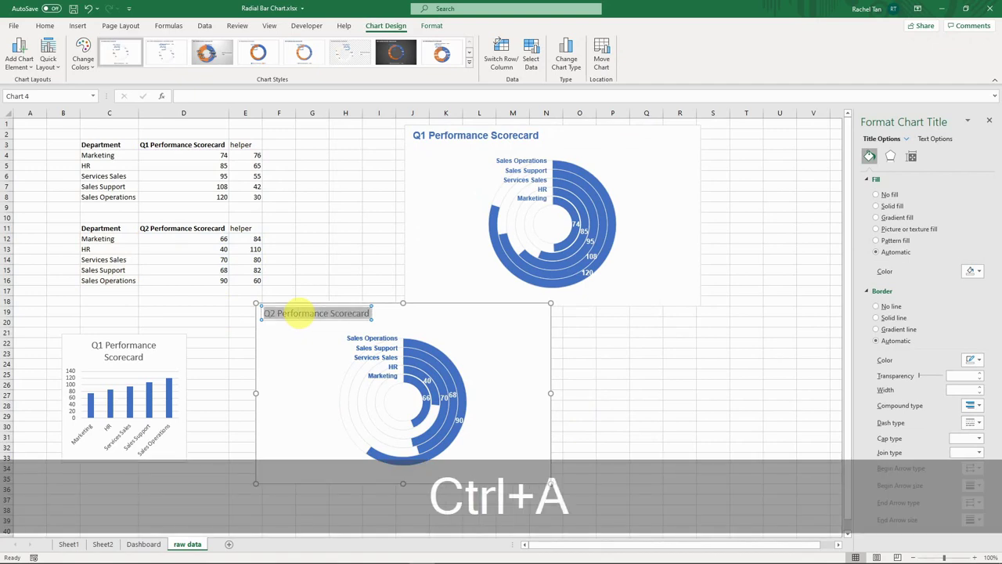
click(45, 26)
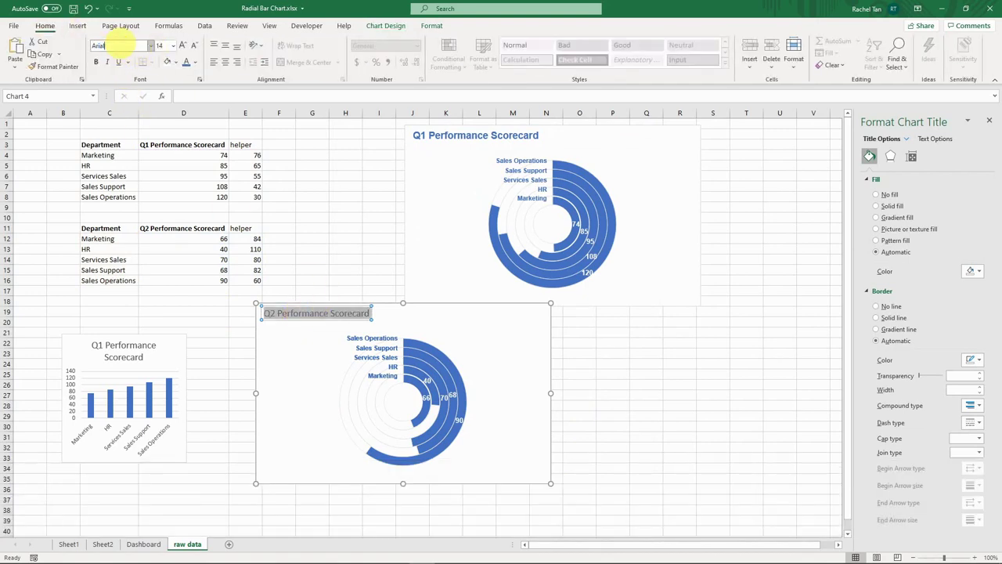
key(Return)
click(96, 62)
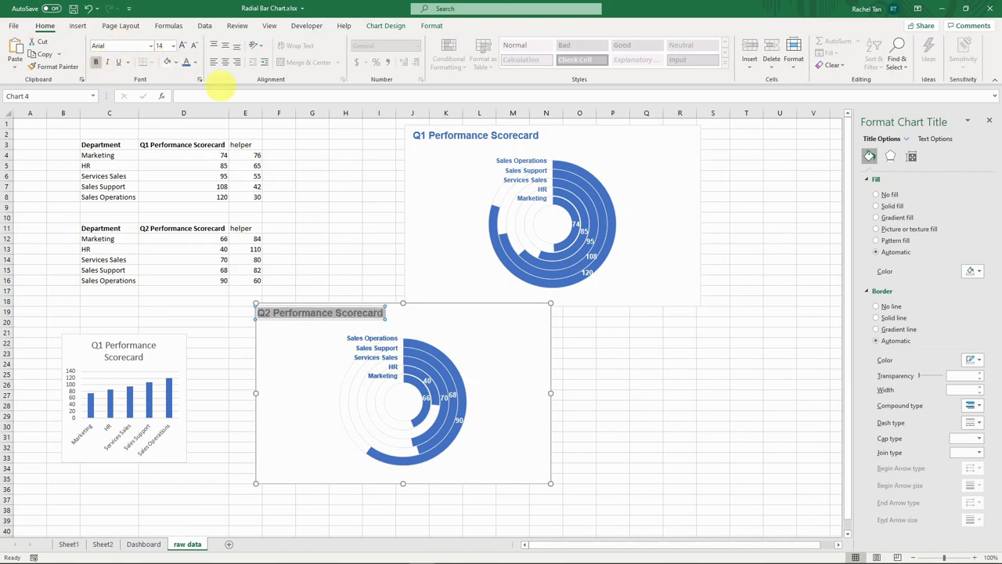
click(470, 328)
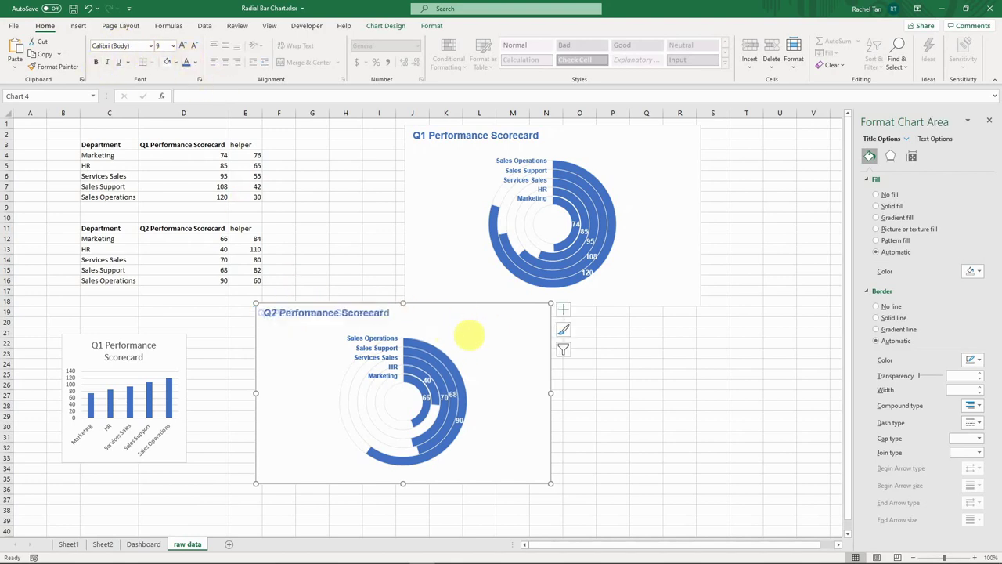
click(648, 374)
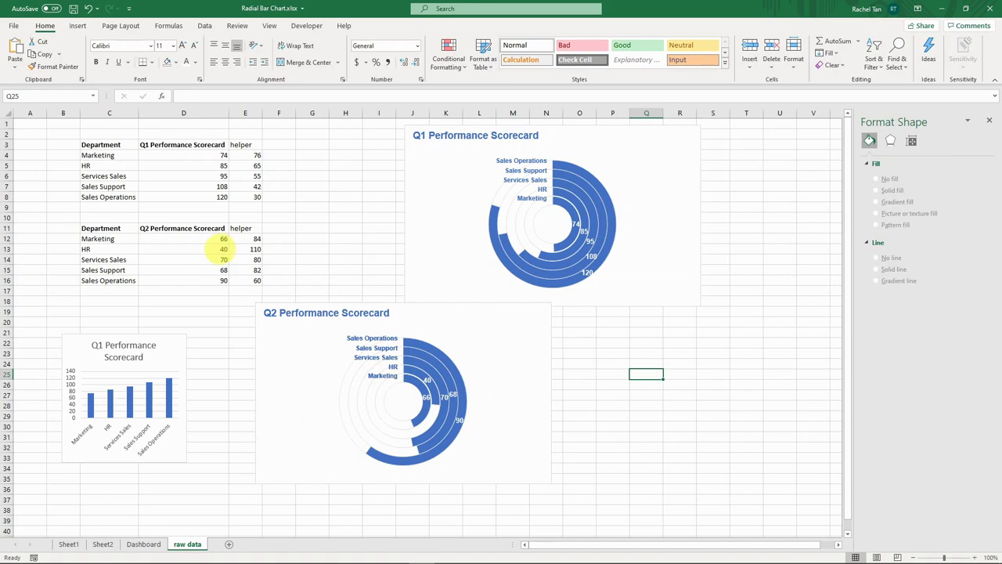
Enter Q2 scores of 75 for Services Sales (D14) and 100 for Sales Operations (D16).
click(217, 259)
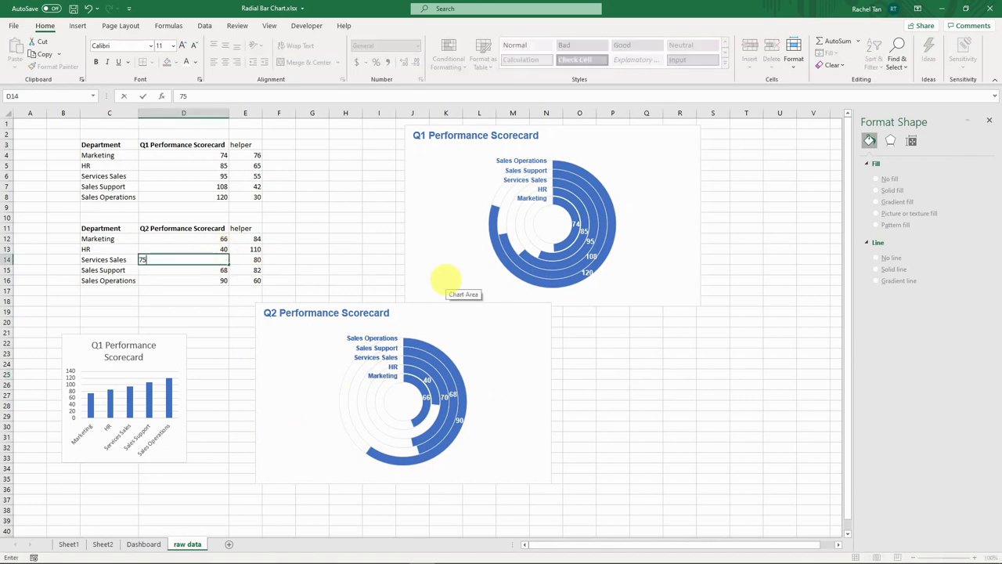
text(75)
key(Return)
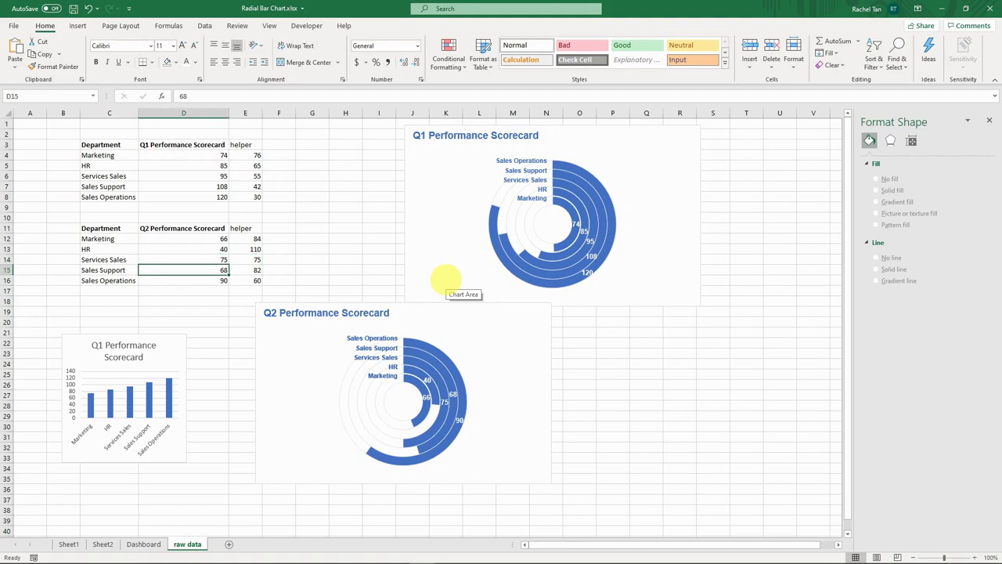
key(Return)
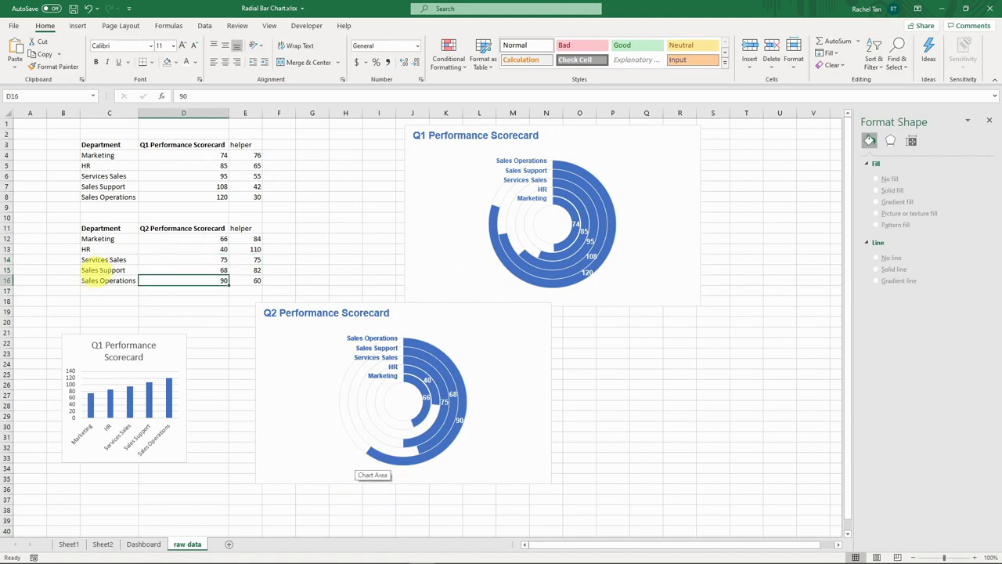
text(10)
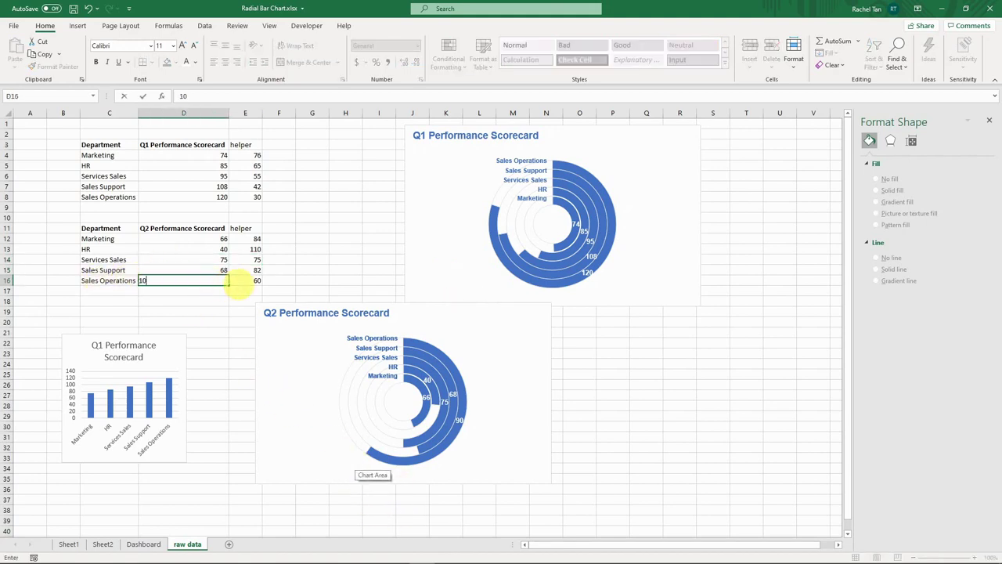
text(0)
key(Return)
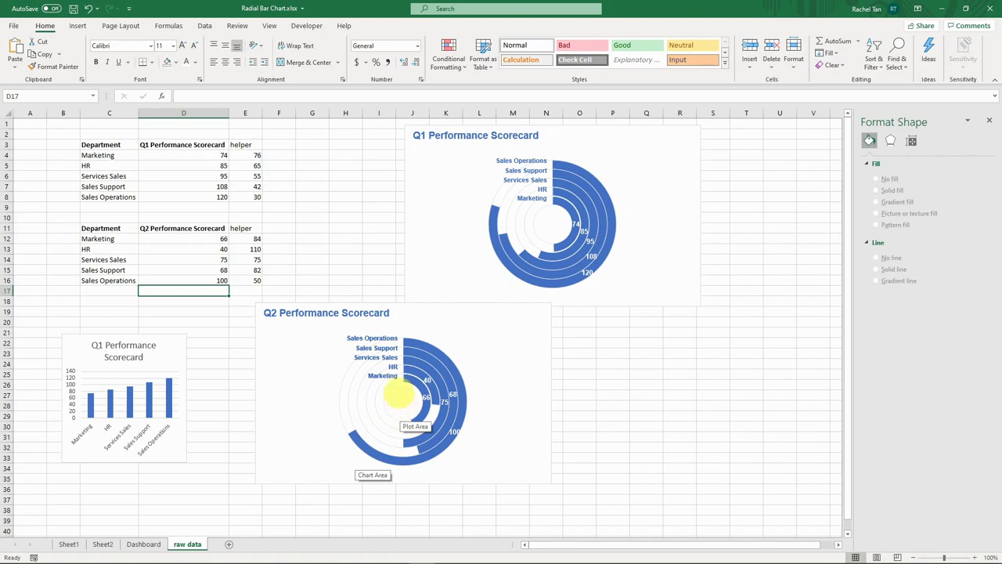
Change the E12 helper formula from 150 to =100-D12 and fill it down through E16.
click(242, 238)
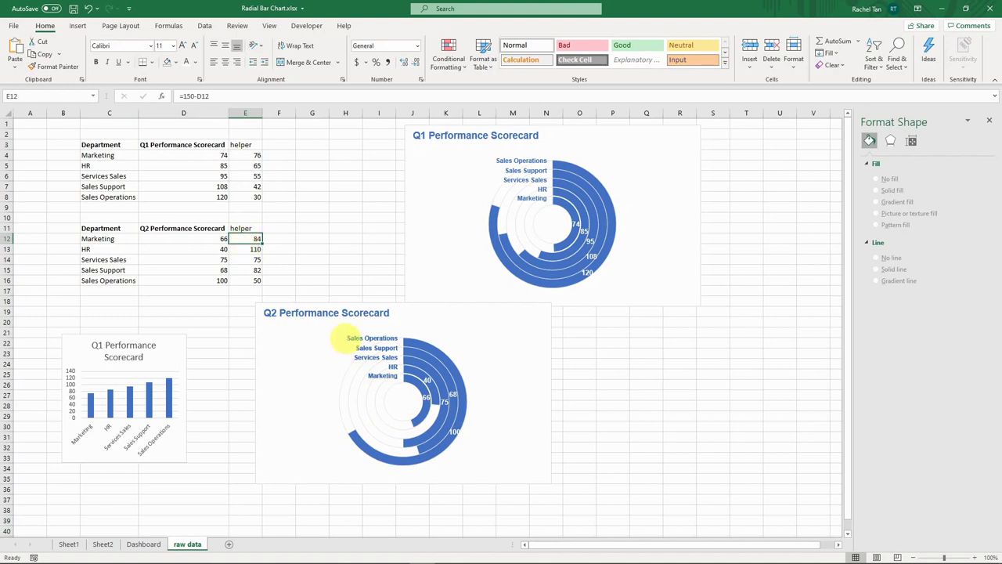
mouse_move(415, 349)
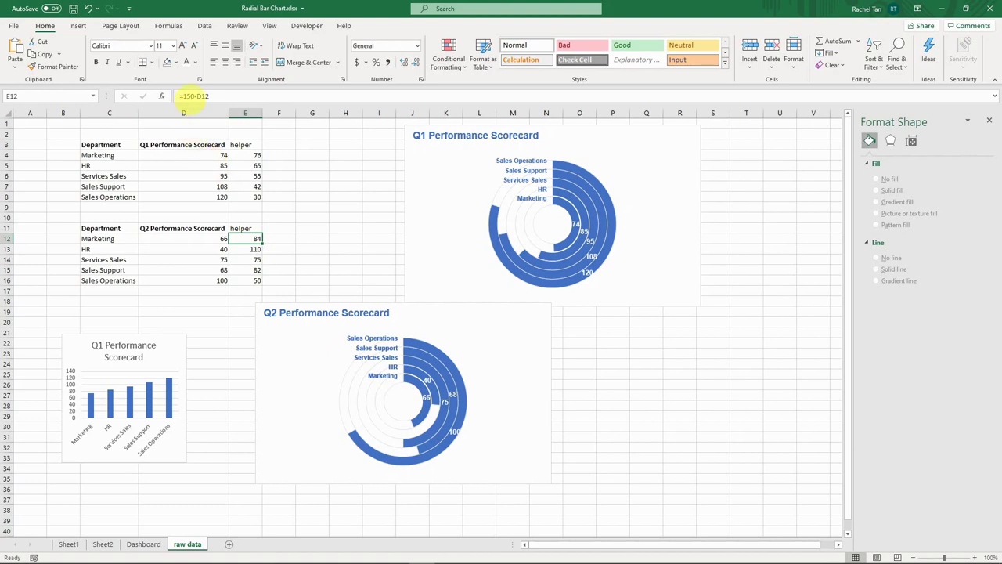
click(194, 96)
key(BackSpace)
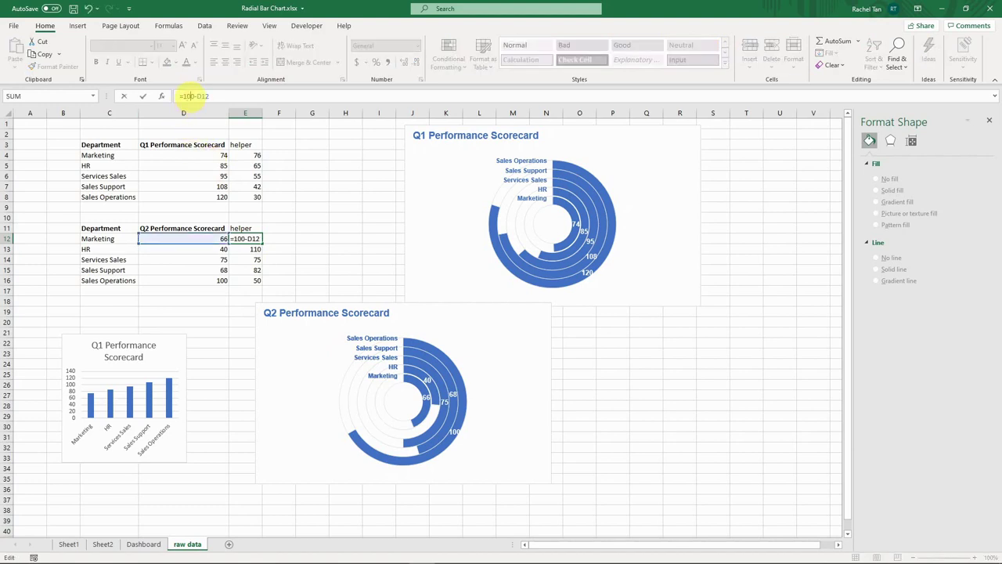
key(ctrl+Return)
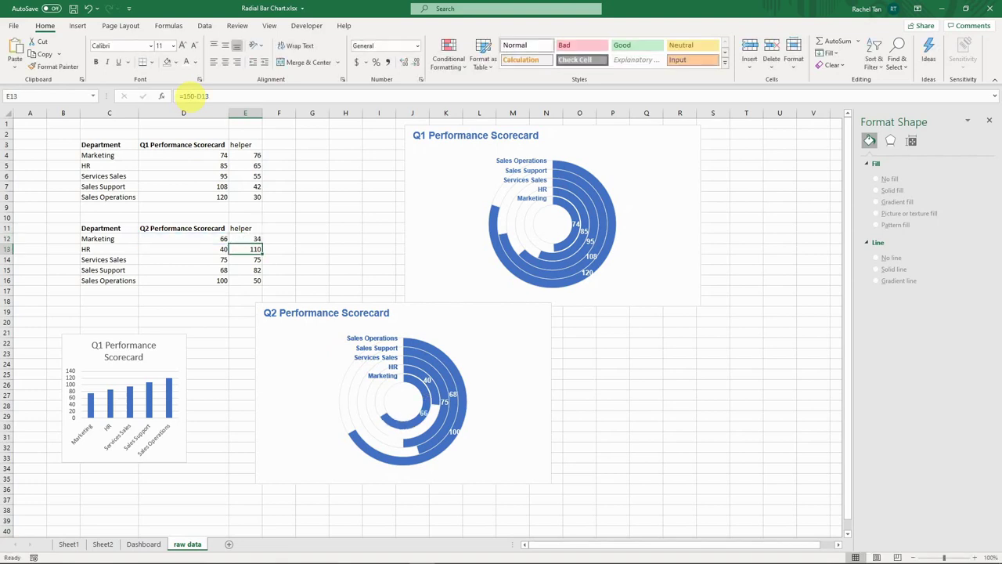
key(Down)
key(Down)
key(Down)
key(Down)
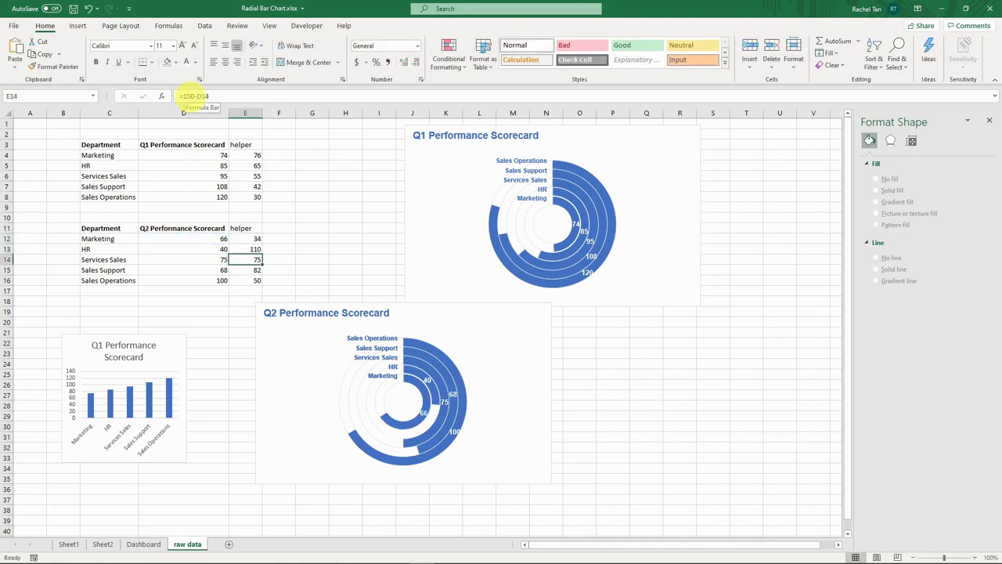
key(Left)
key(Right)
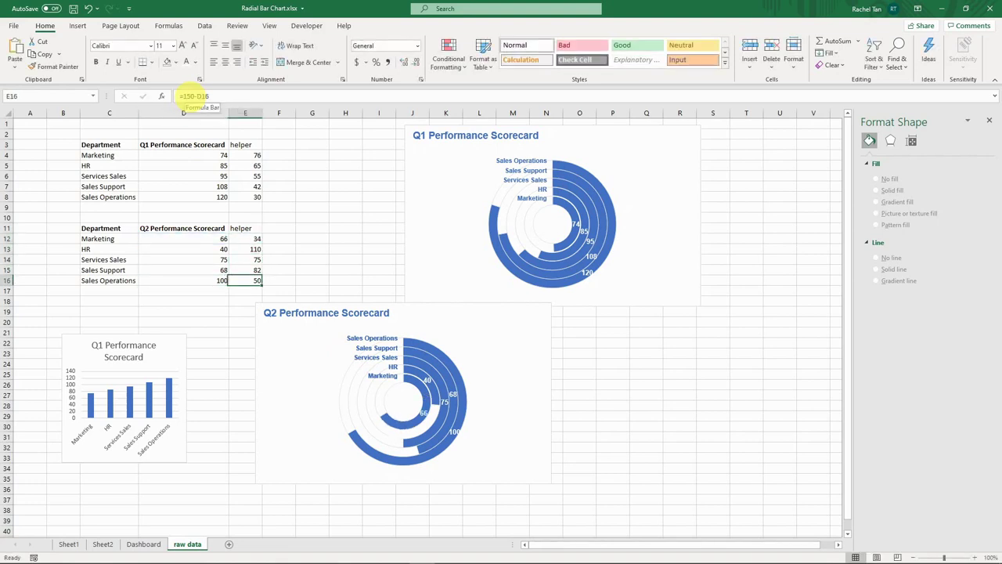
key(Up)
key(Up)
key(Up)
key(Up)
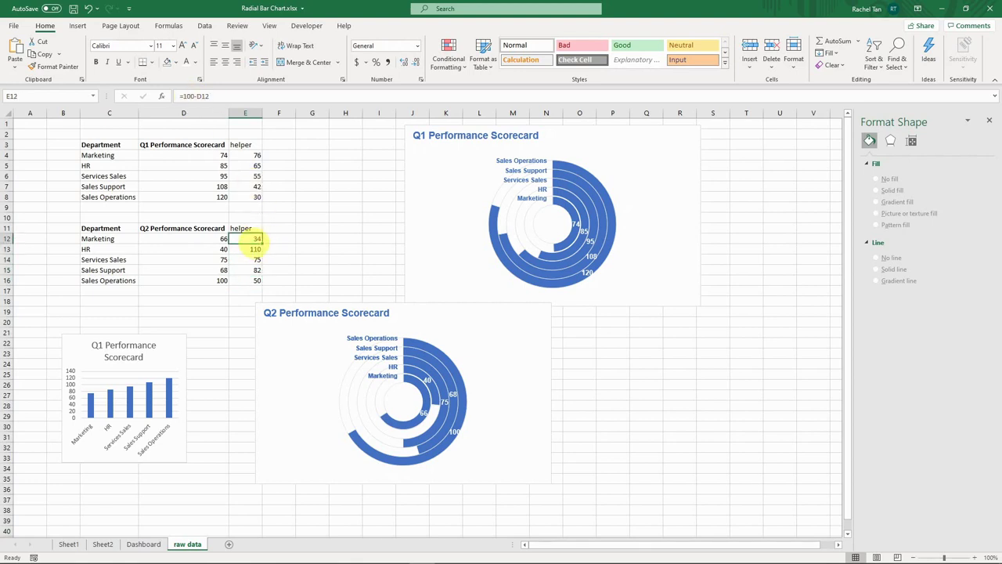
drag(262, 243, 258, 285)
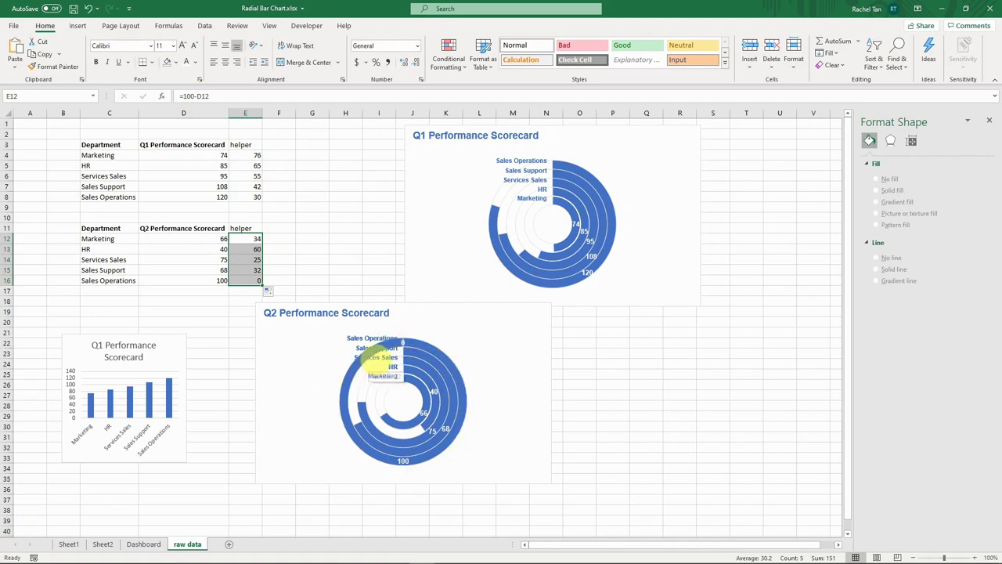
Shift the Q2 category labels left and restore the E12:E16 helper formula to =150-D12.
click(392, 329)
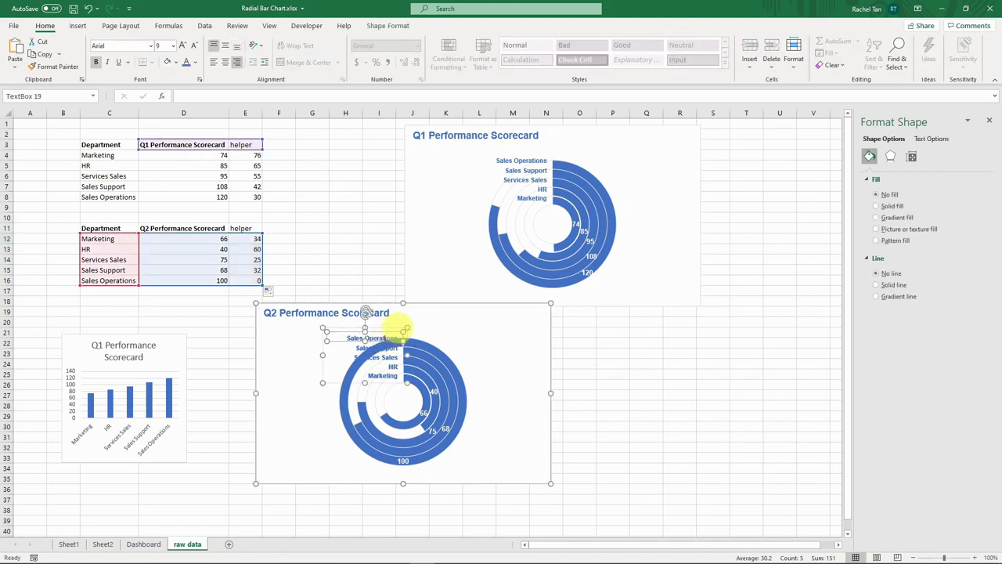
drag(397, 327, 328, 326)
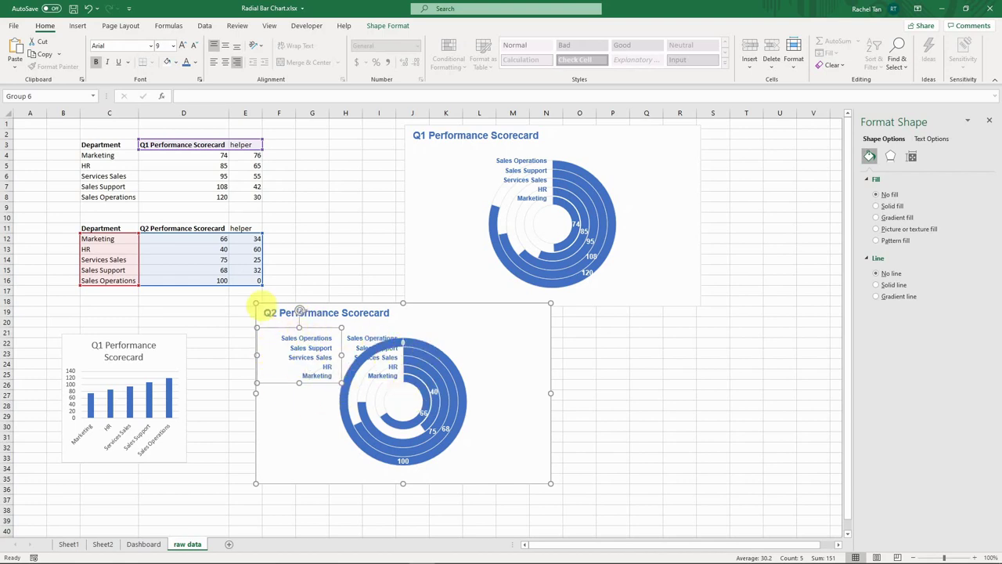
click(245, 238)
click(195, 95)
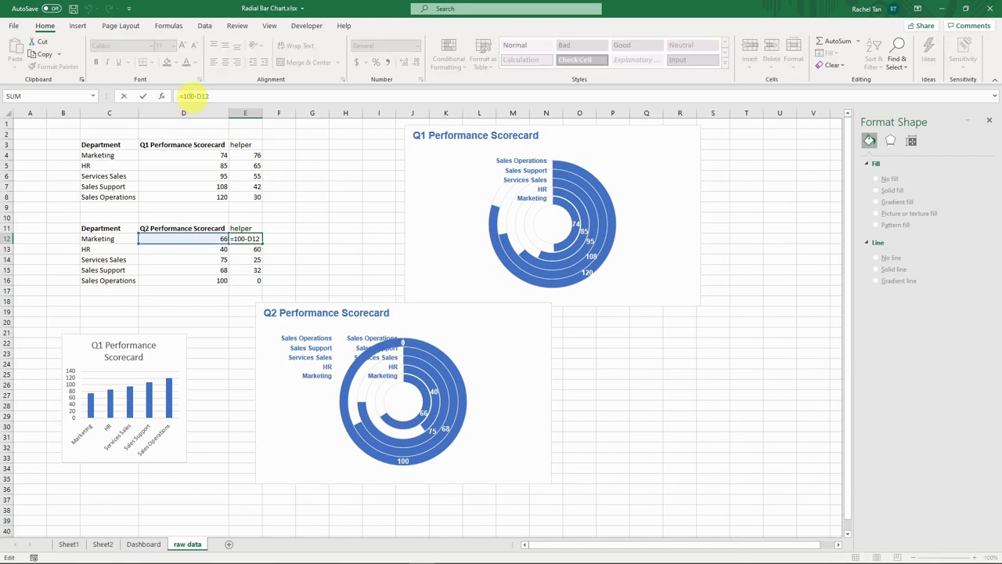
text(5)
key(Return)
key(Up)
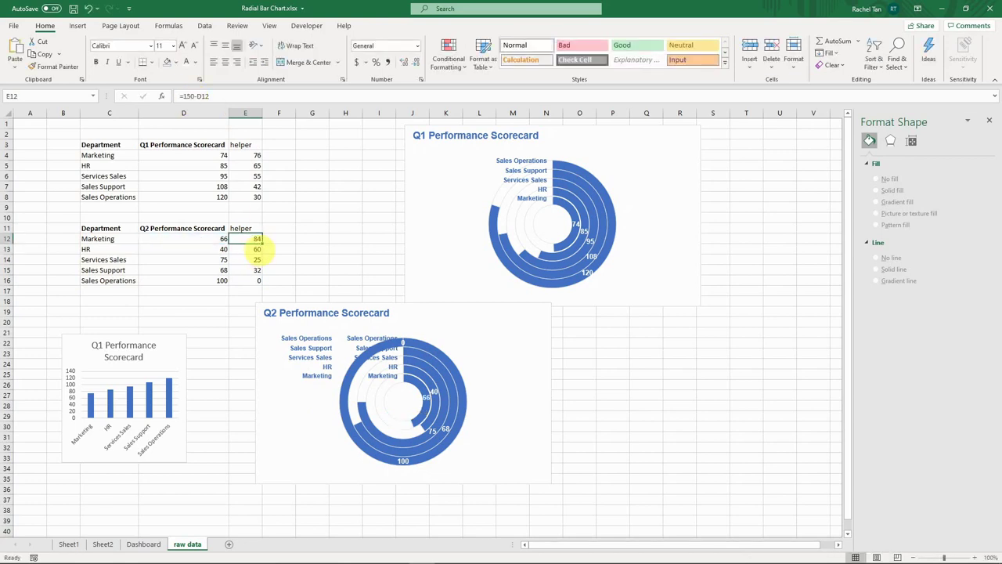
drag(262, 243, 258, 280)
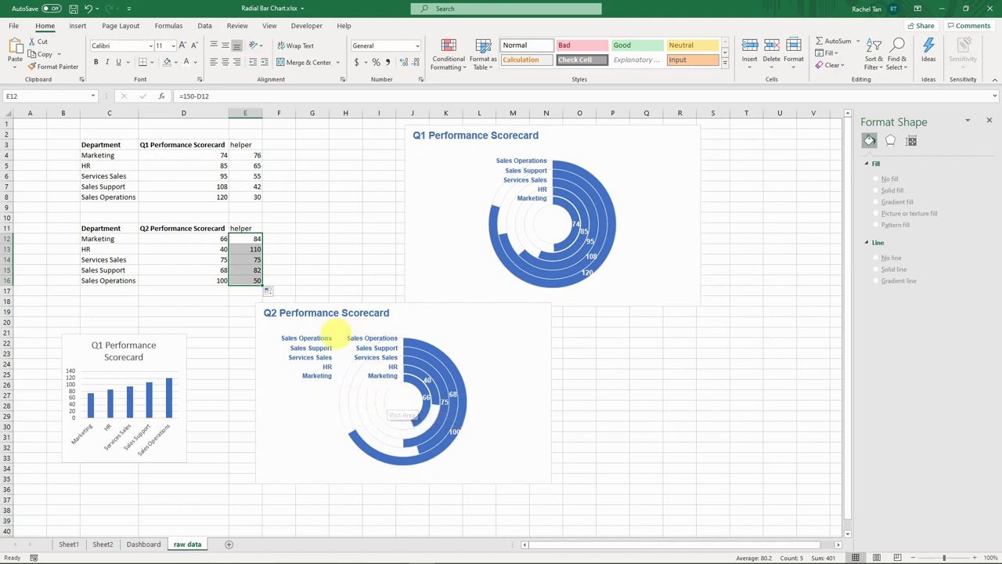
Delete the duplicate category label box from the grouped Q2 chart.
click(313, 347)
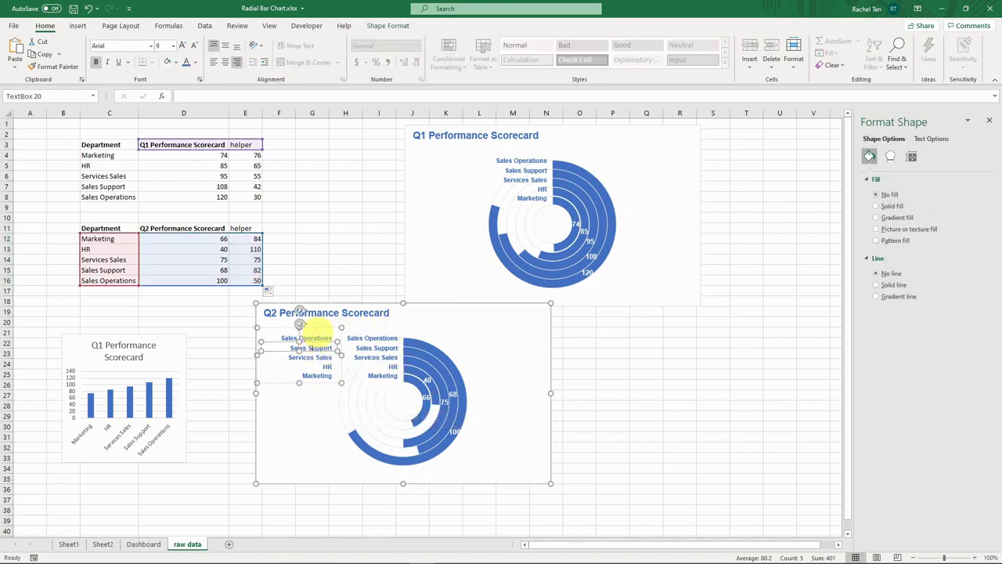
click(321, 328)
key(Delete)
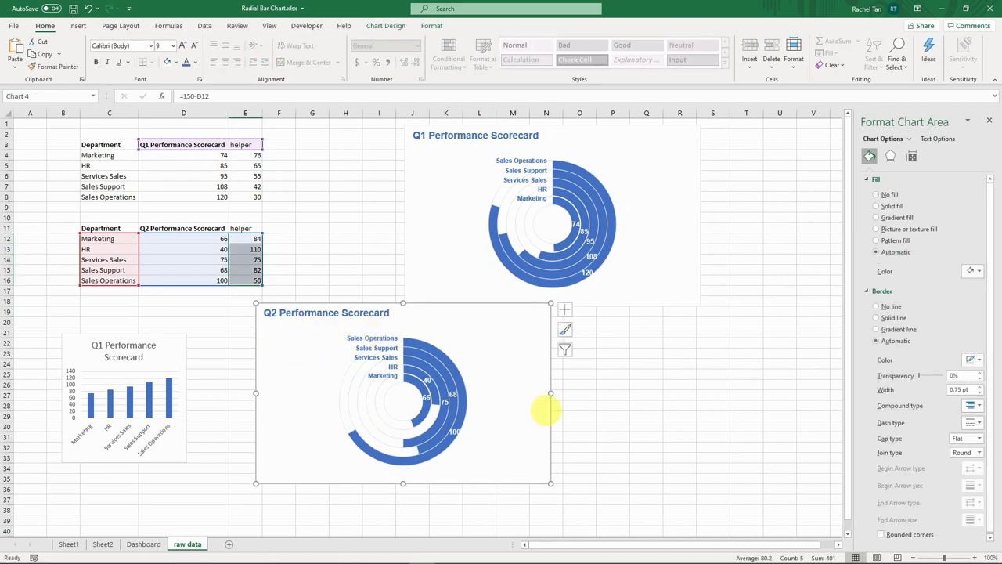
Copy the Q2 radial chart onto the Dashboard, placed under the Q1 chart at matching width.
click(646, 416)
click(435, 307)
key(ctrl+c)
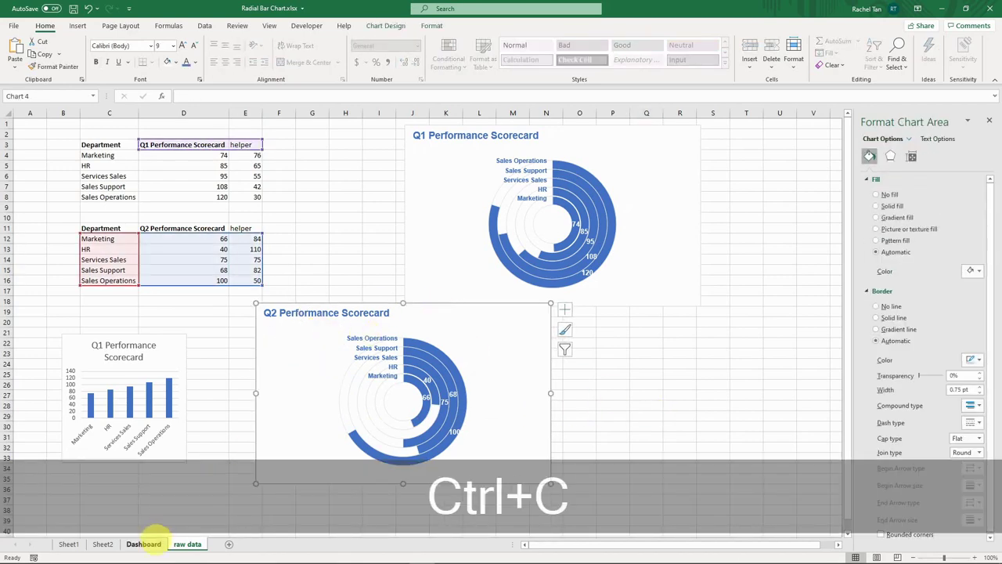
click(143, 543)
key(ctrl+v)
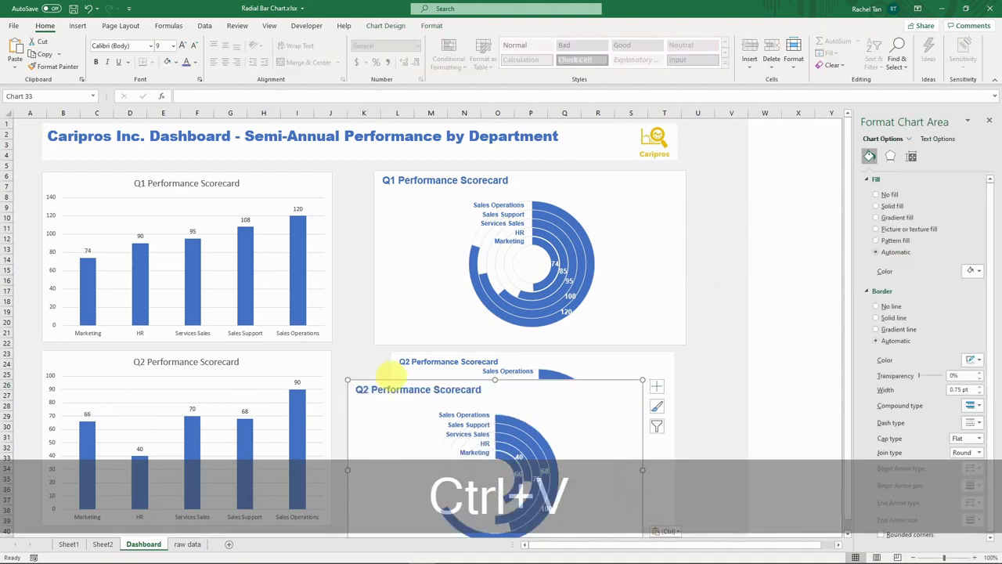
drag(413, 384, 427, 350)
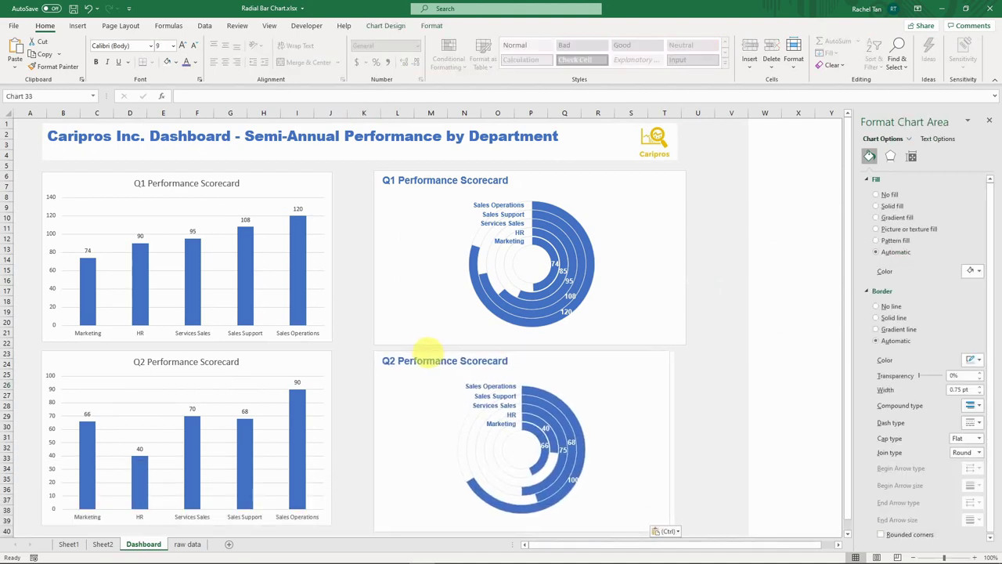
drag(669, 531, 686, 531)
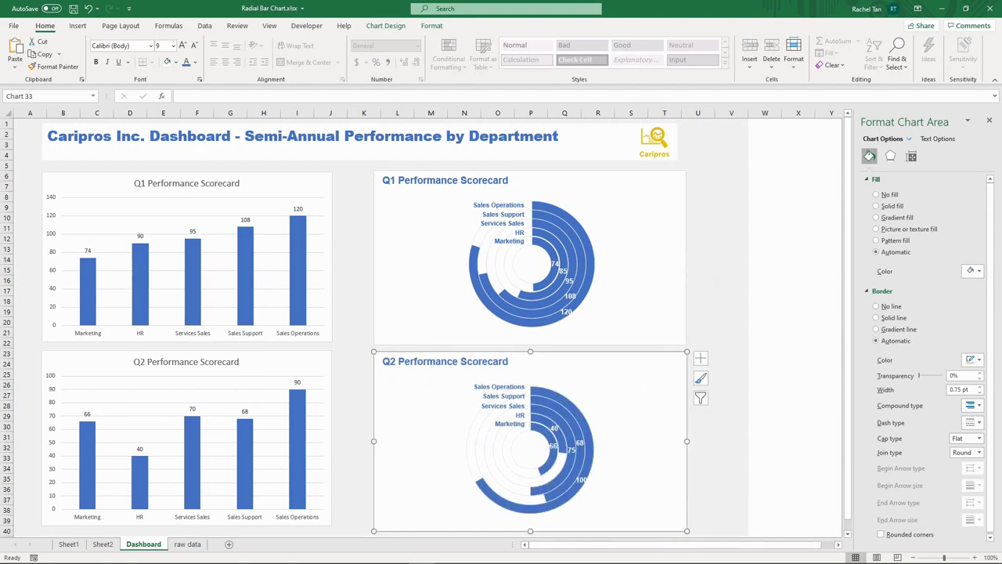